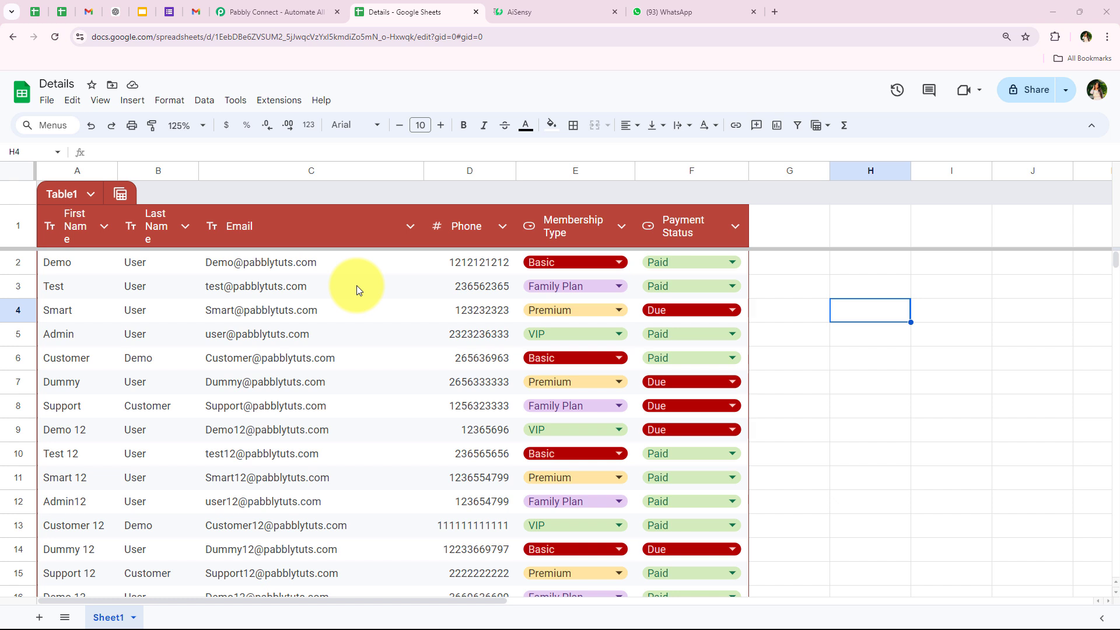
Switch to the WhatsApp Web tab showing AiSensy's FitHub Wellness renewal reminder.
{"action": "left_click", "coordinate": [642, 11]}
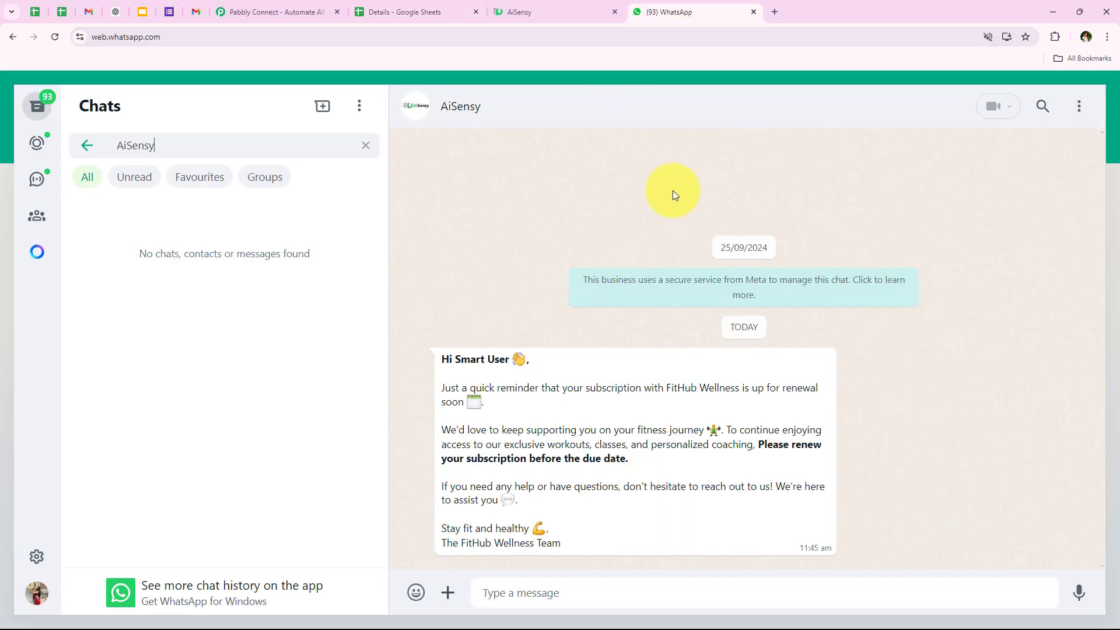
Switch to the Pabbly Connect browser tab to show its homepage.
{"action": "left_click", "coordinate": [282, 6]}
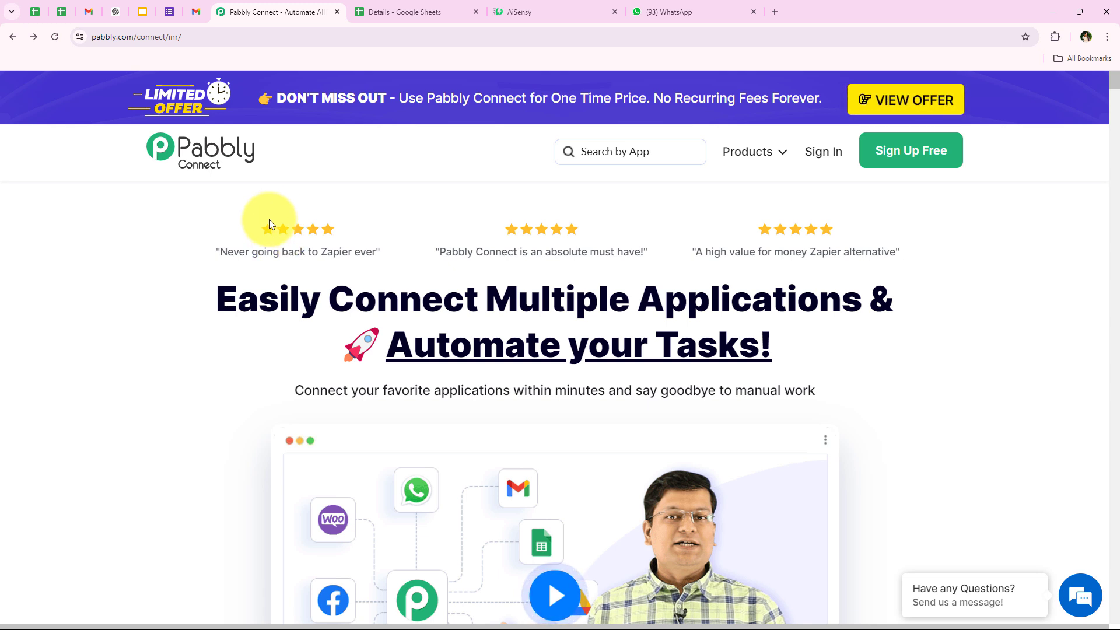
Sign in to the Pabbly account to reach the All Pabbly Apps page.
{"action": "left_click", "coordinate": [475, 29]}
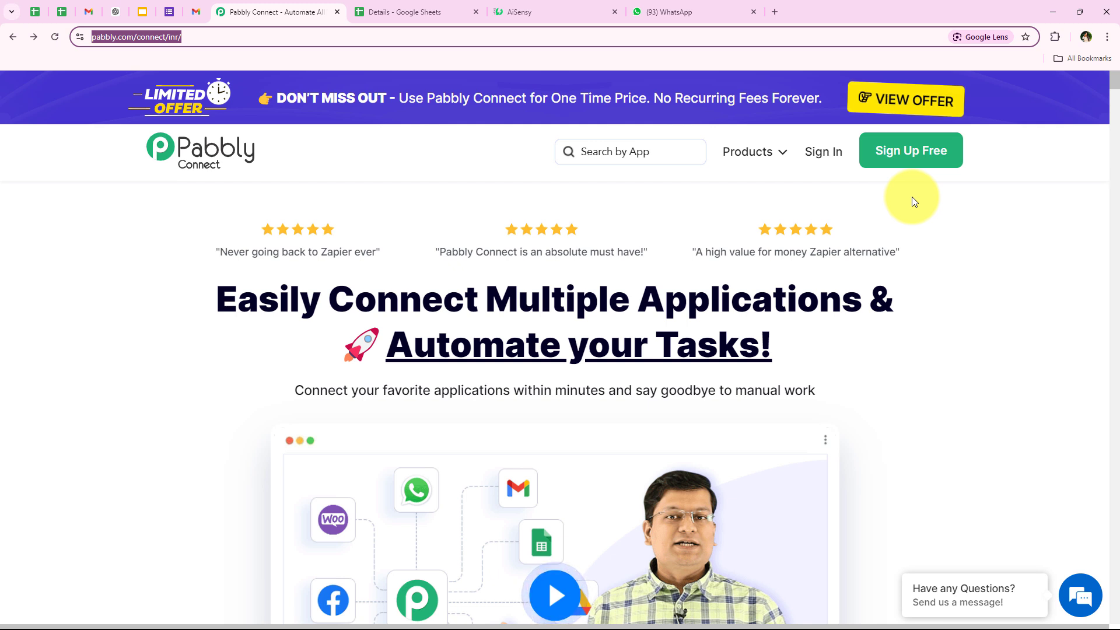
{"action": "left_click", "coordinate": [830, 161]}
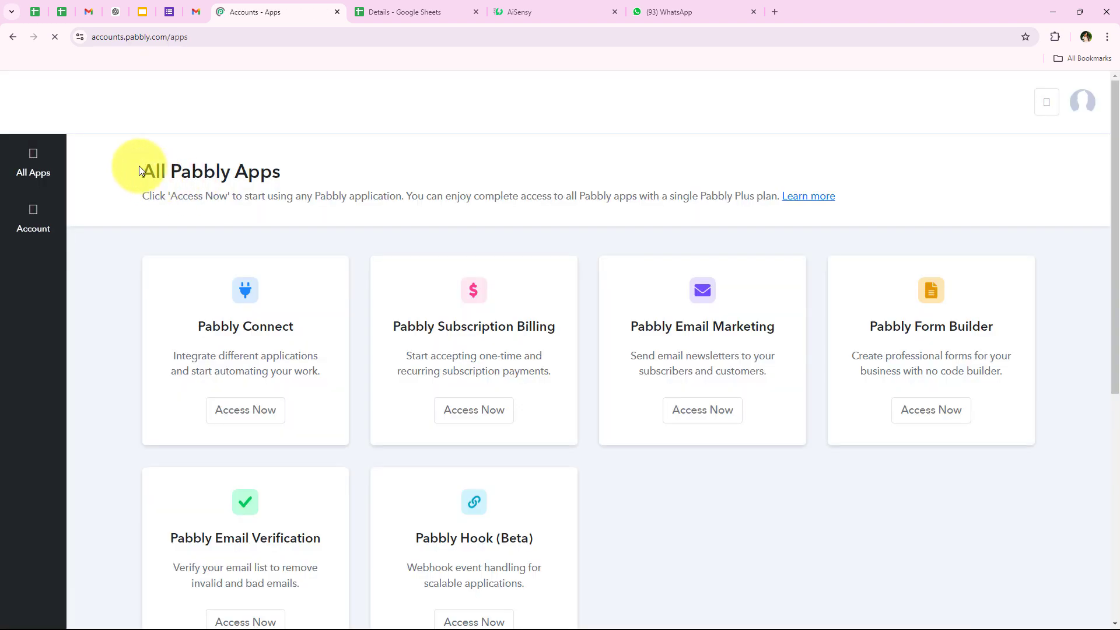
{"action": "left_click_drag", "start_coordinate": [140, 170], "coordinate": [281, 167]}
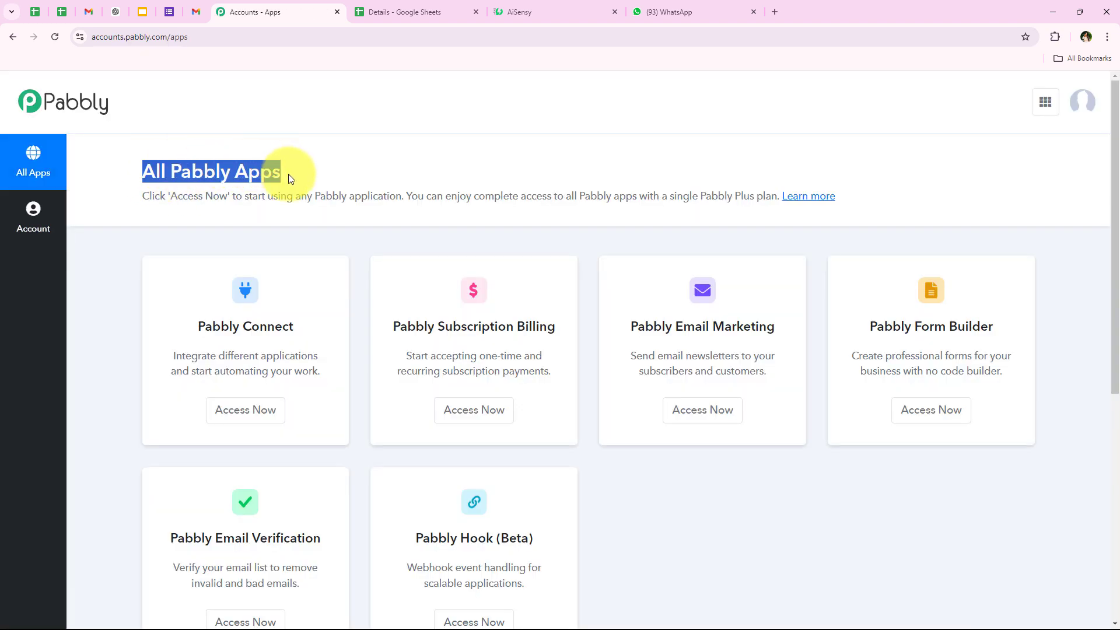
{"action": "left_click", "coordinate": [289, 174]}
Access Pabbly Connect from the apps list to open its dashboard.
{"action": "scroll", "coordinate": [356, 362], "scroll_direction": "down", "scroll_amount": 1}
{"action": "scroll", "coordinate": [356, 361], "scroll_direction": "up", "scroll_amount": 1}
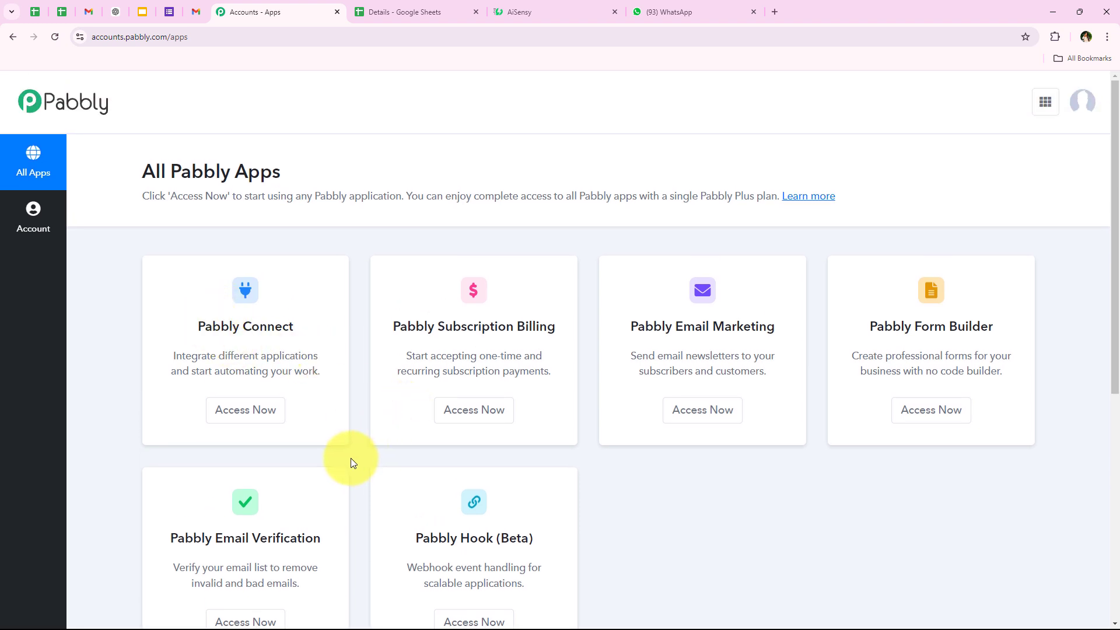
{"action": "left_click_drag", "start_coordinate": [194, 327], "coordinate": [317, 350]}
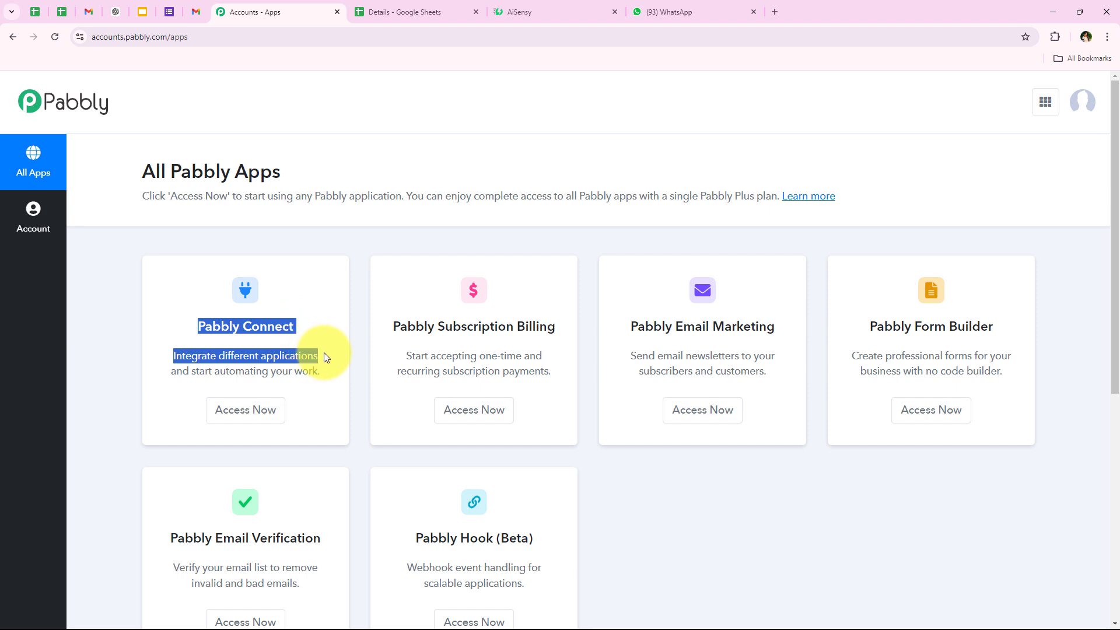
{"action": "left_click", "coordinate": [264, 410]}
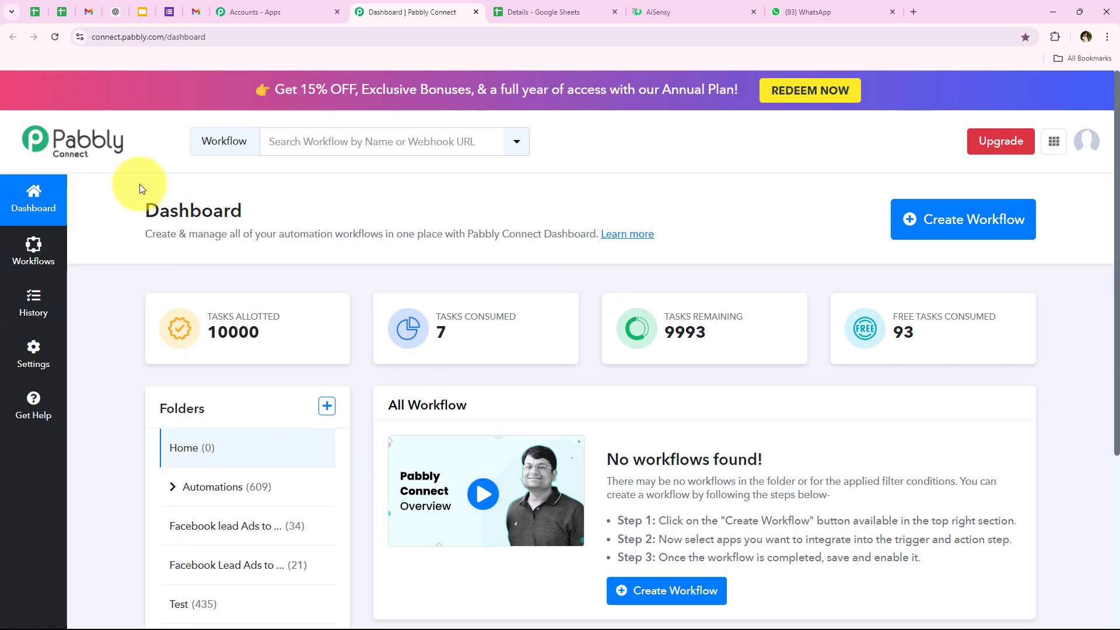
{"action": "left_click_drag", "start_coordinate": [139, 189], "coordinate": [330, 209]}
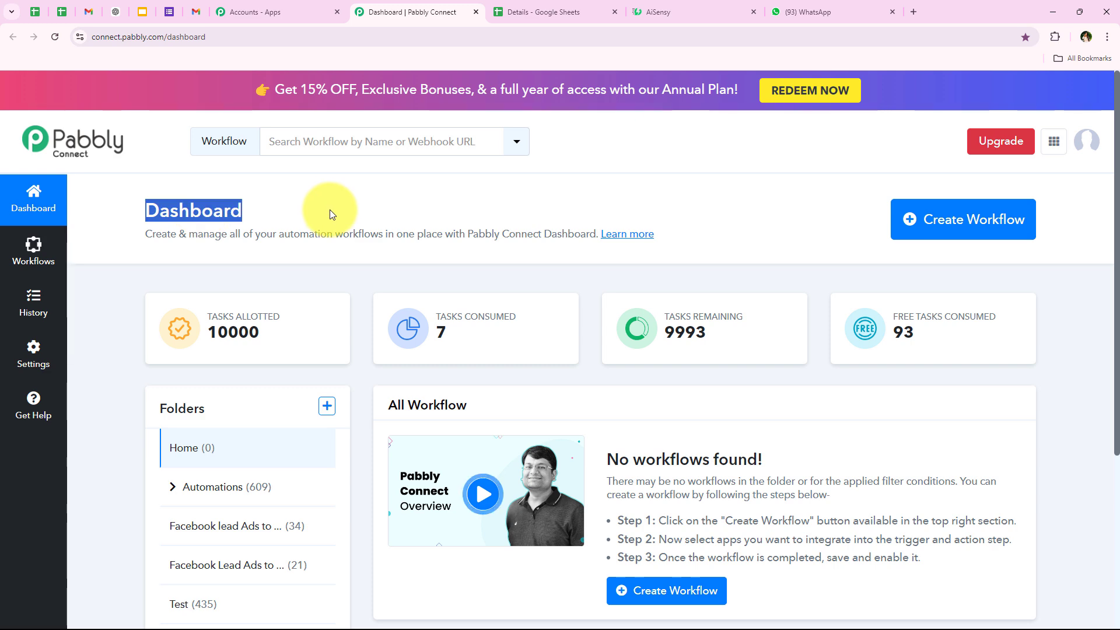
Start a new workflow and place it in the Automations folder.
{"action": "left_click", "coordinate": [331, 210]}
{"action": "mouse_move", "coordinate": [756, 328]}
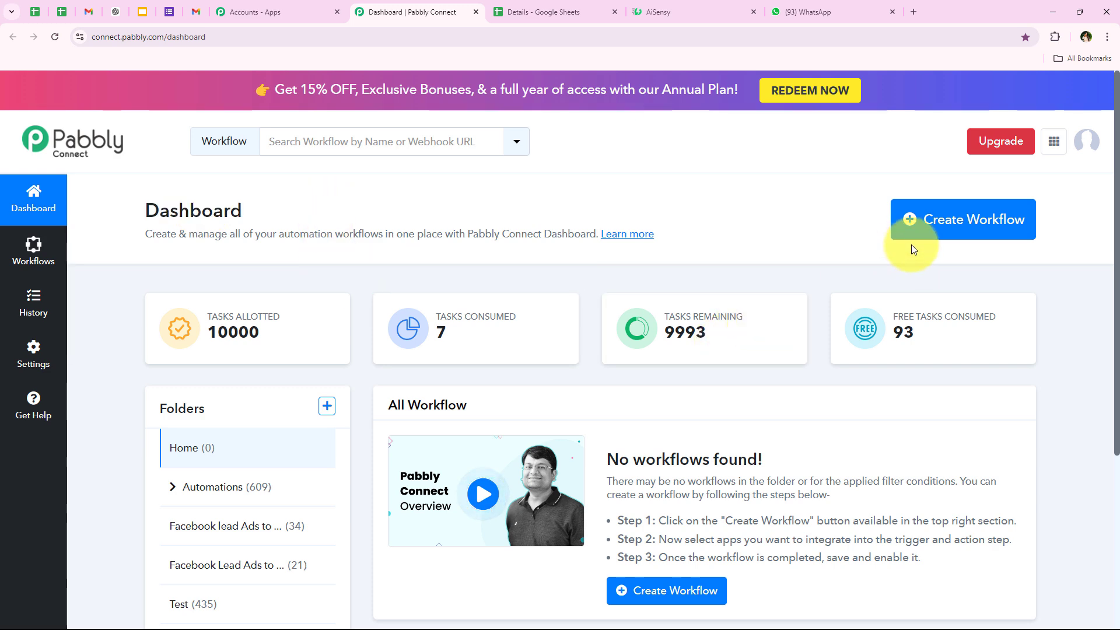
{"action": "left_click", "coordinate": [972, 242]}
{"action": "left_click_drag", "start_coordinate": [478, 288], "coordinate": [260, 270]}
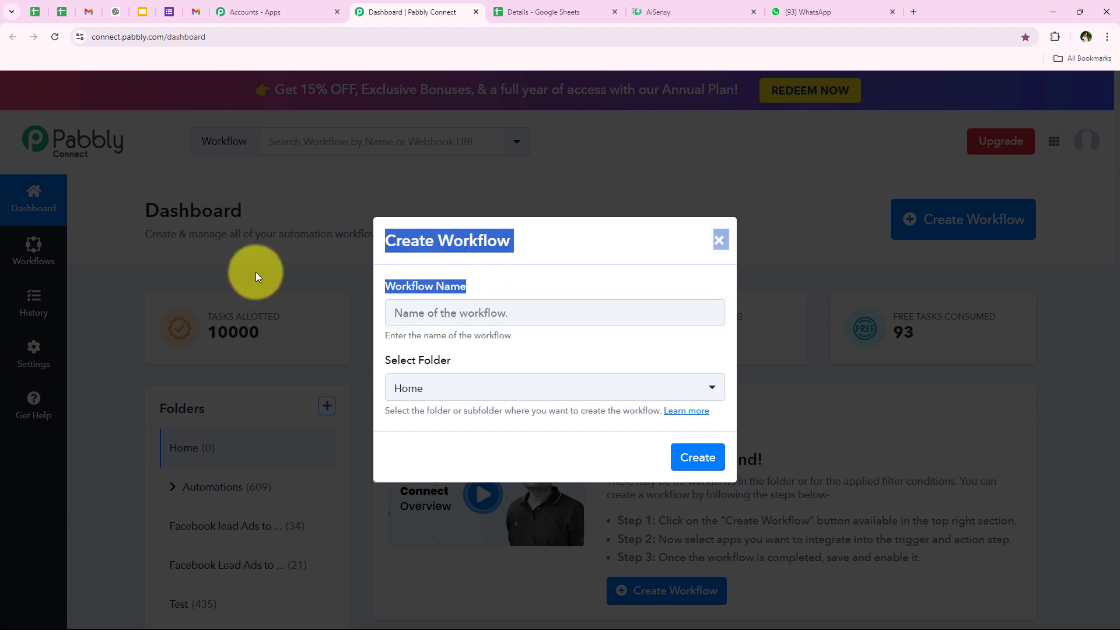
{"action": "left_click_drag", "start_coordinate": [475, 361], "coordinate": [387, 354]}
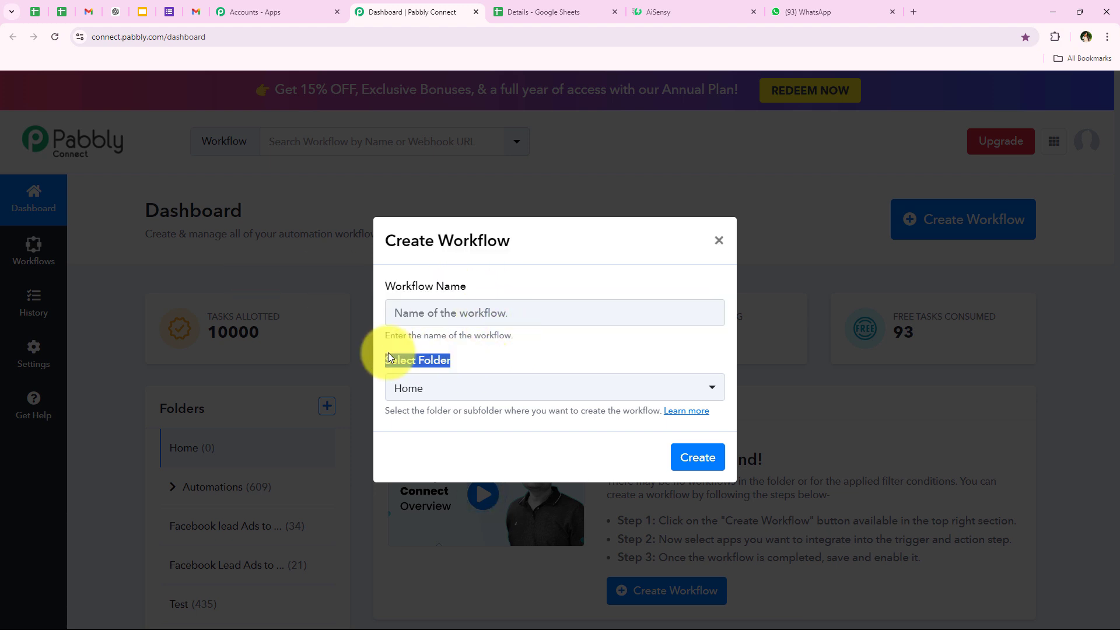
{"action": "left_click", "coordinate": [457, 385]}
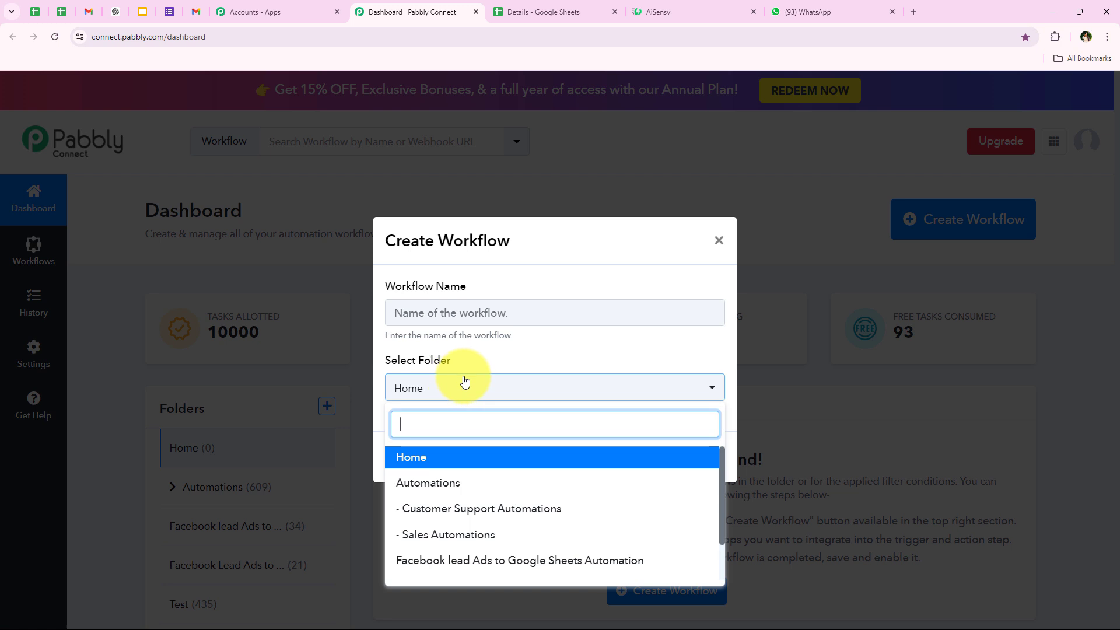
{"action": "left_click", "coordinate": [689, 486]}
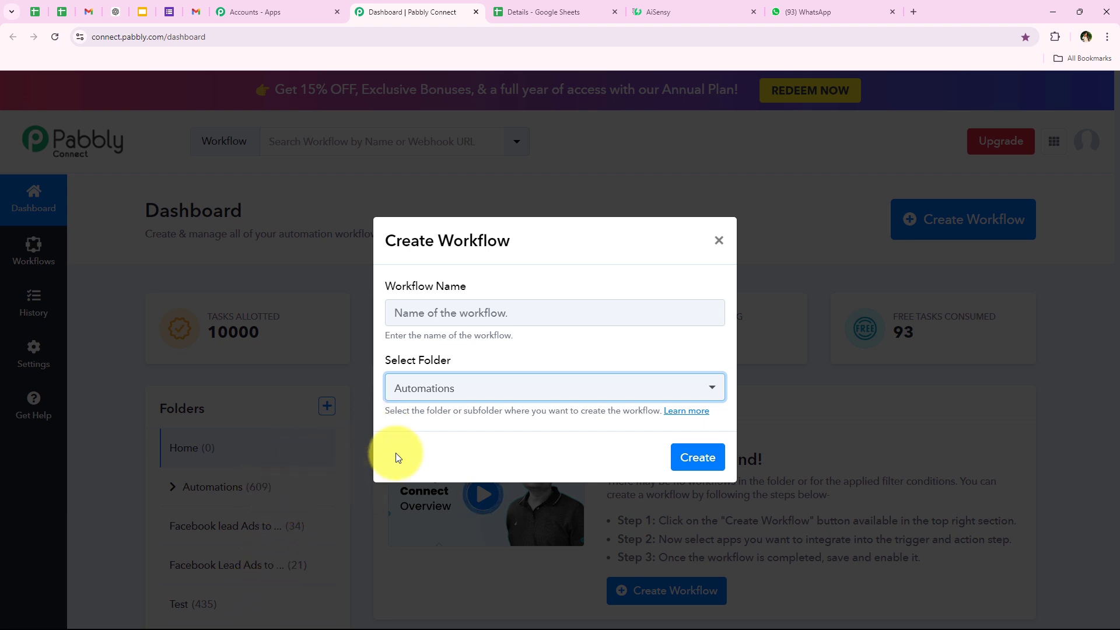
{"action": "left_click_drag", "start_coordinate": [376, 411], "coordinate": [500, 411]}
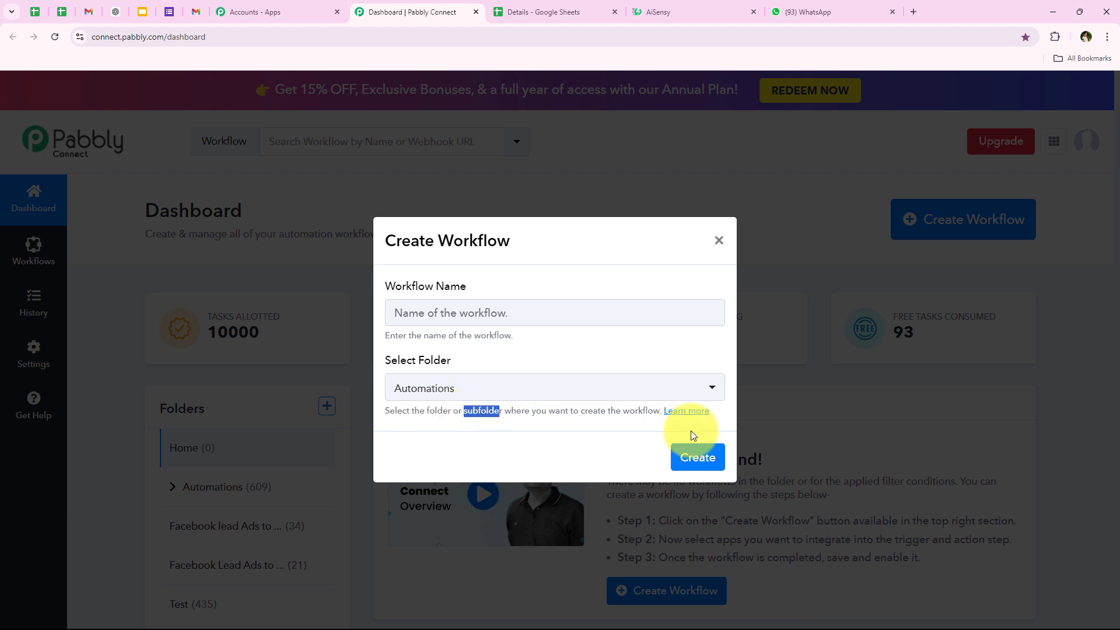
{"action": "left_click", "coordinate": [577, 458]}
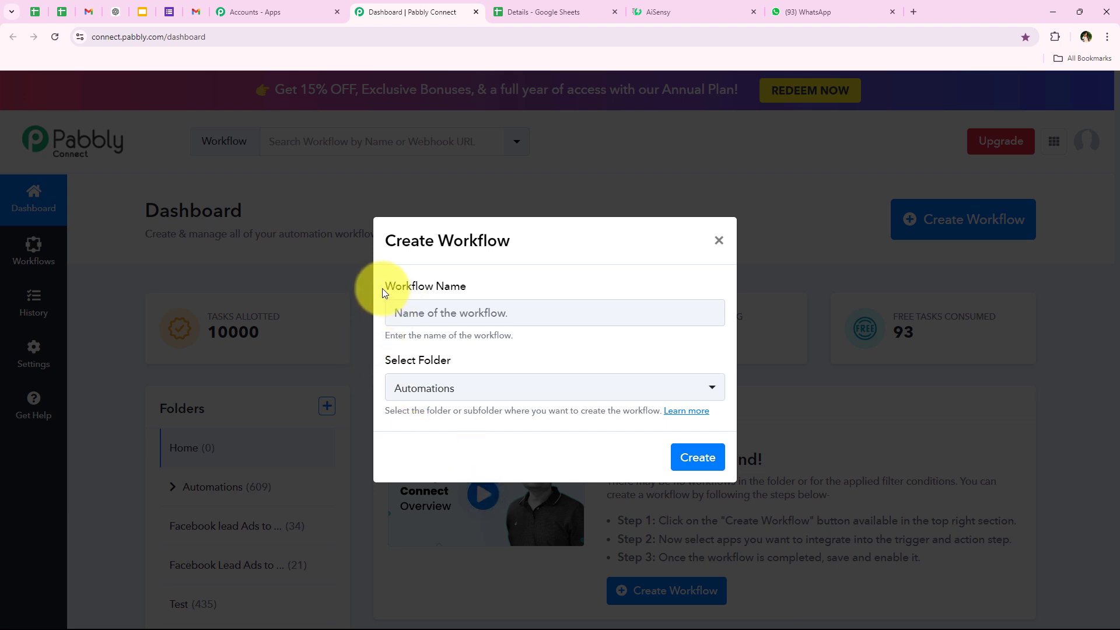
Name the workflow 'Send WhatsApp Message for Monthly Subscription Reminder from Google Sheets' and create it.
{"action": "left_click_drag", "start_coordinate": [382, 288], "coordinate": [594, 286]}
{"action": "left_click", "coordinate": [590, 308]}
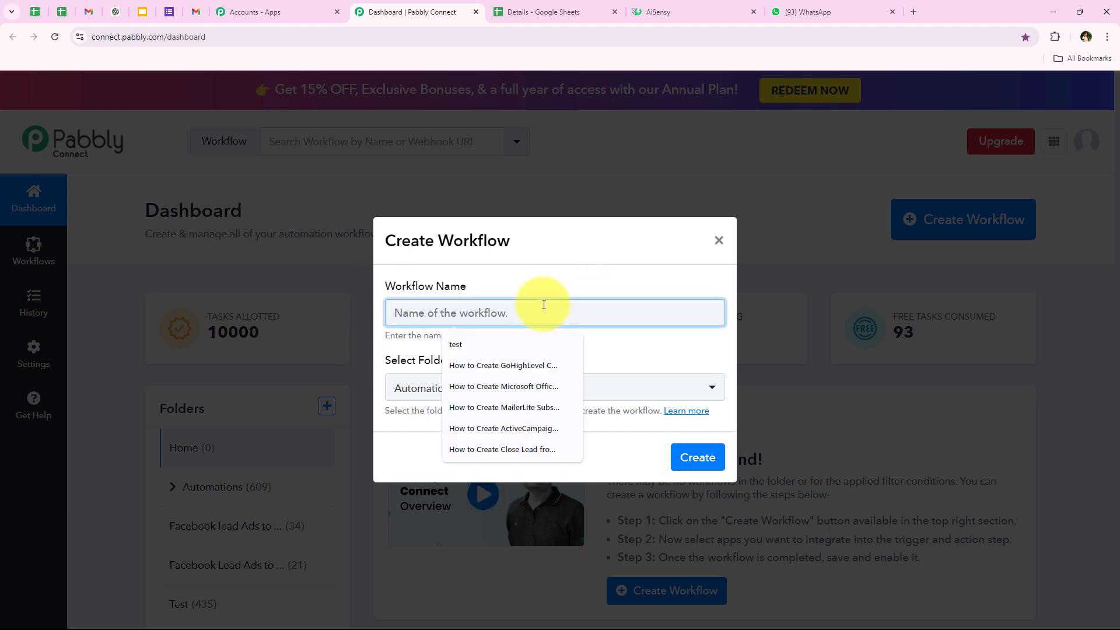
{"action": "key", "text": "ctrl+v"}
{"action": "left_click_drag", "start_coordinate": [395, 312], "coordinate": [727, 320]}
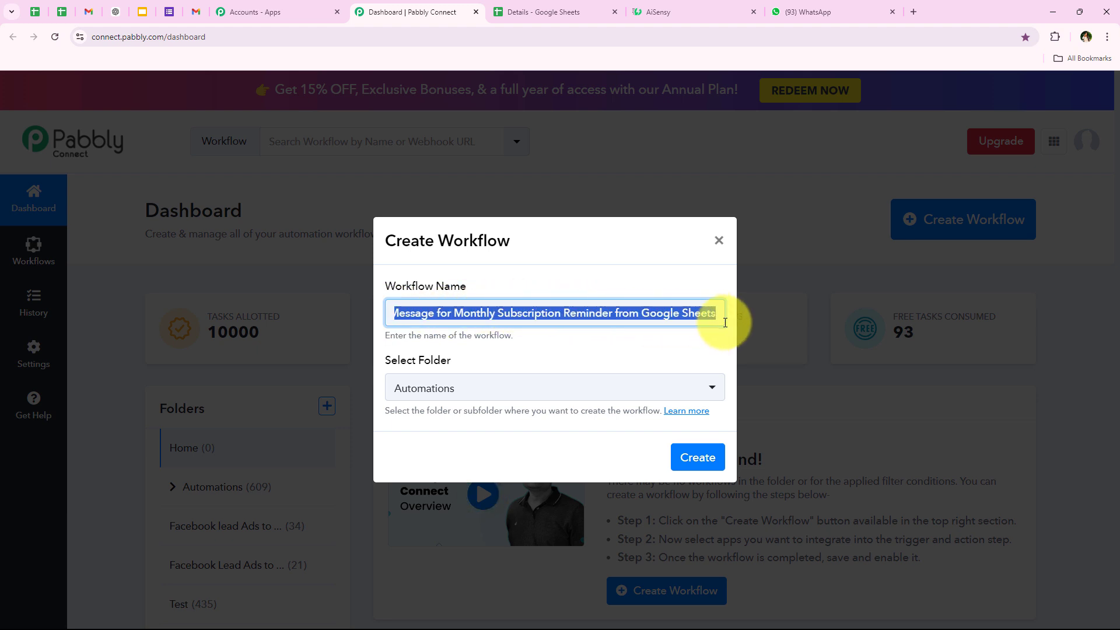
{"action": "left_click", "coordinate": [698, 458]}
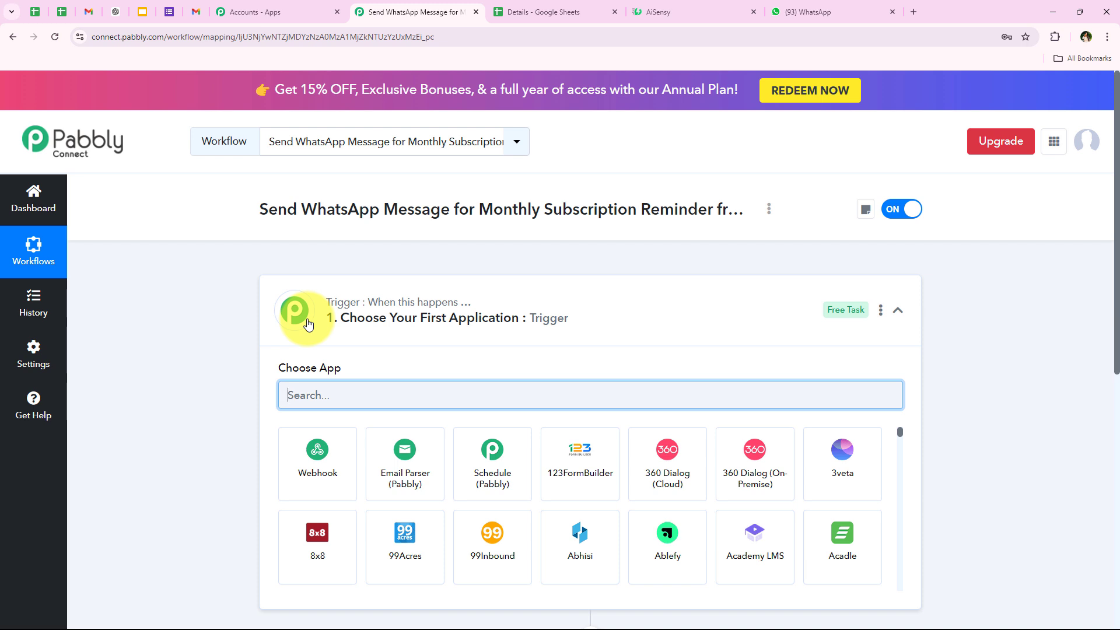
Search for Schedule and set Schedule (Pabbly) as the trigger app.
{"action": "left_click", "coordinate": [592, 306]}
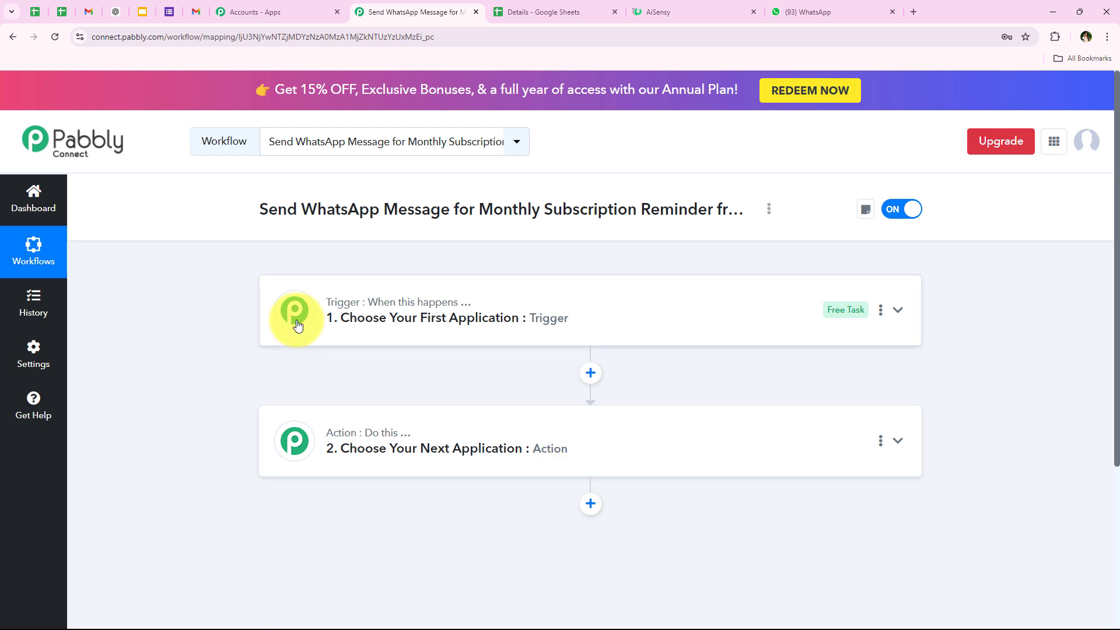
{"action": "mouse_move", "coordinate": [377, 305]}
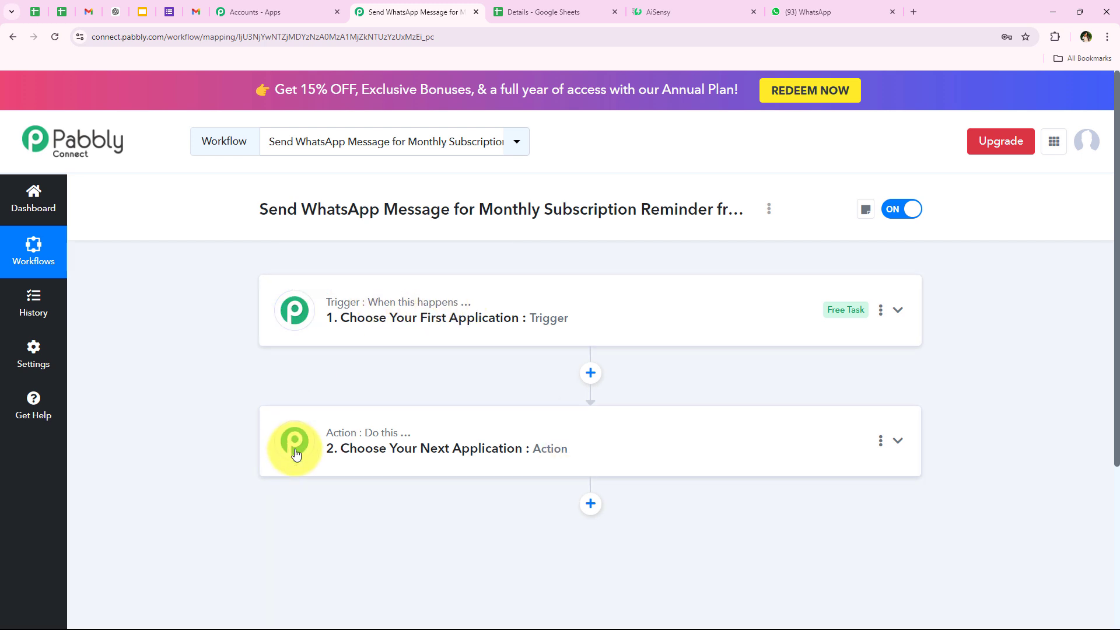
{"action": "mouse_move", "coordinate": [389, 438]}
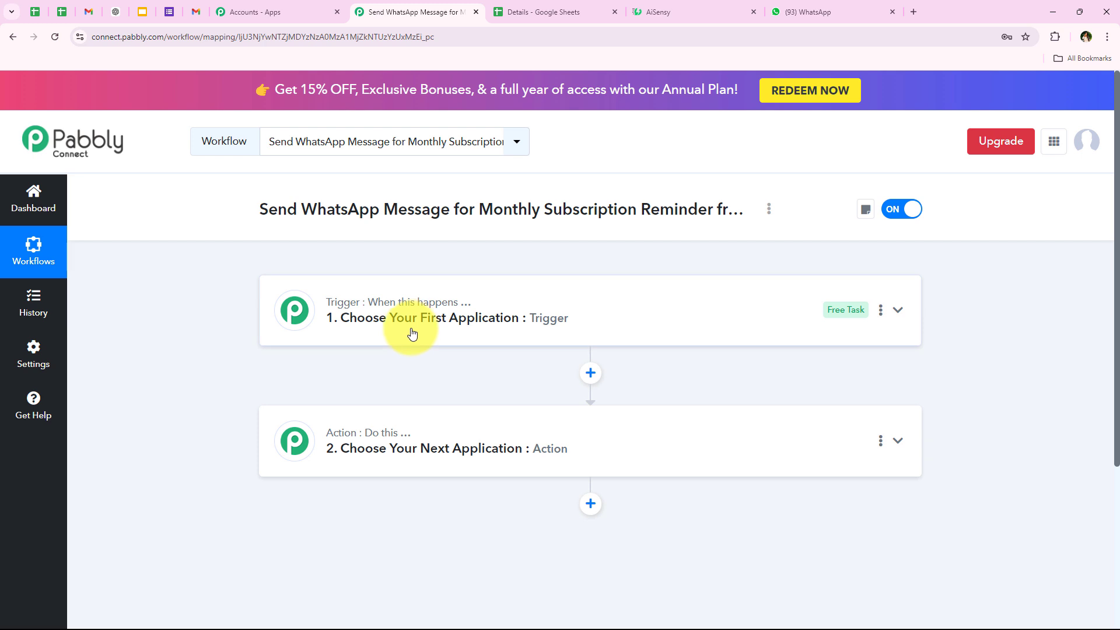
{"action": "left_click", "coordinate": [377, 326]}
{"action": "left_click", "coordinate": [310, 401]}
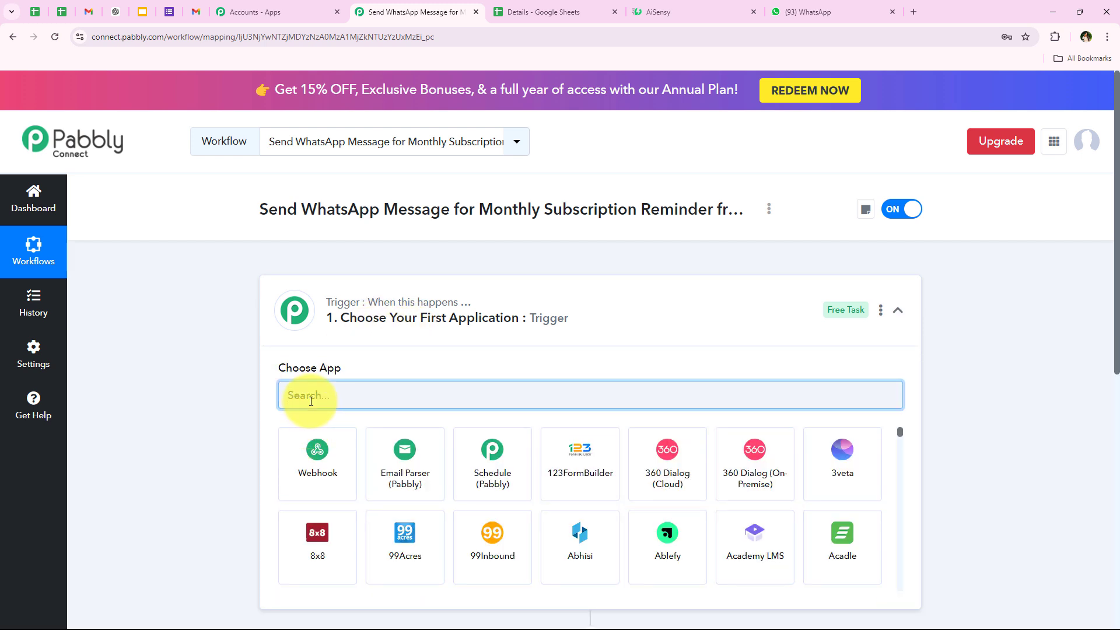
{"action": "type", "text": "S"}
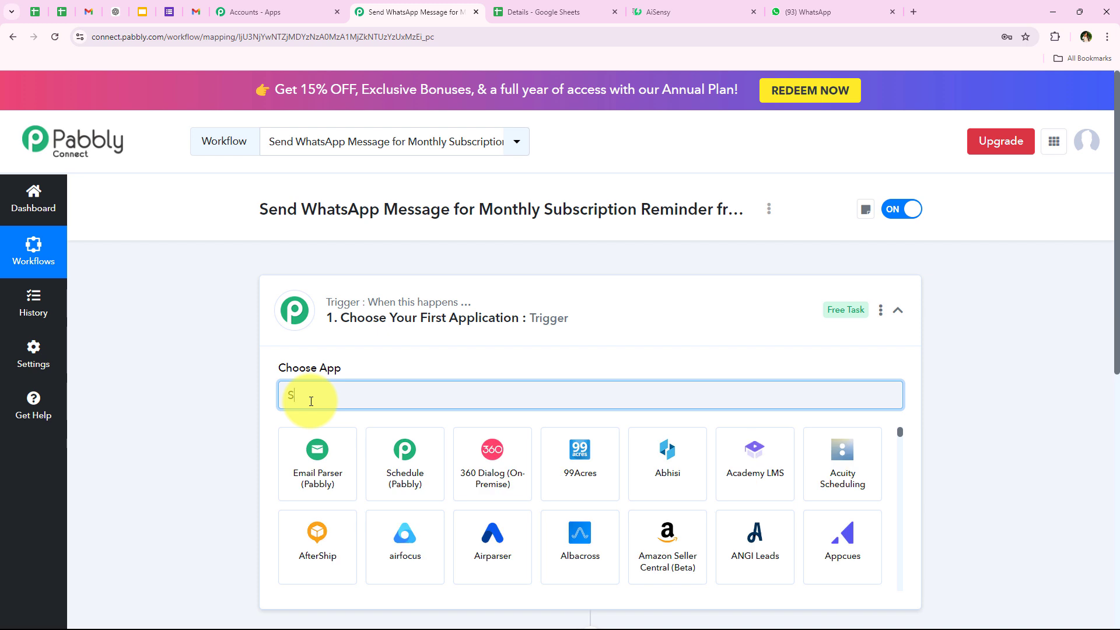
{"action": "type", "text": "c"}
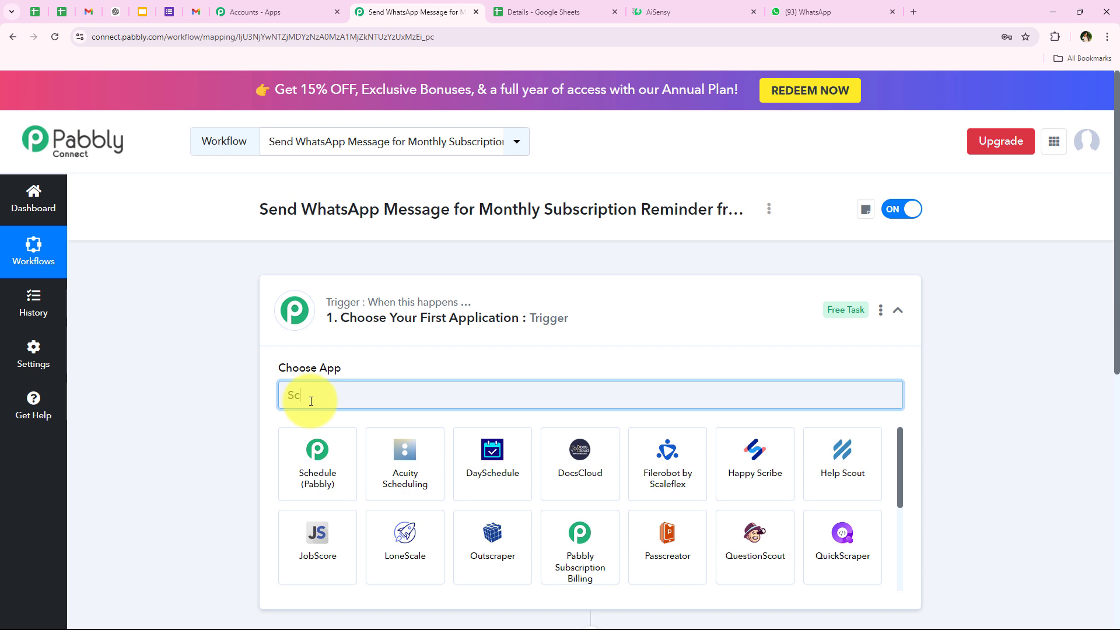
{"action": "type", "text": "hedule"}
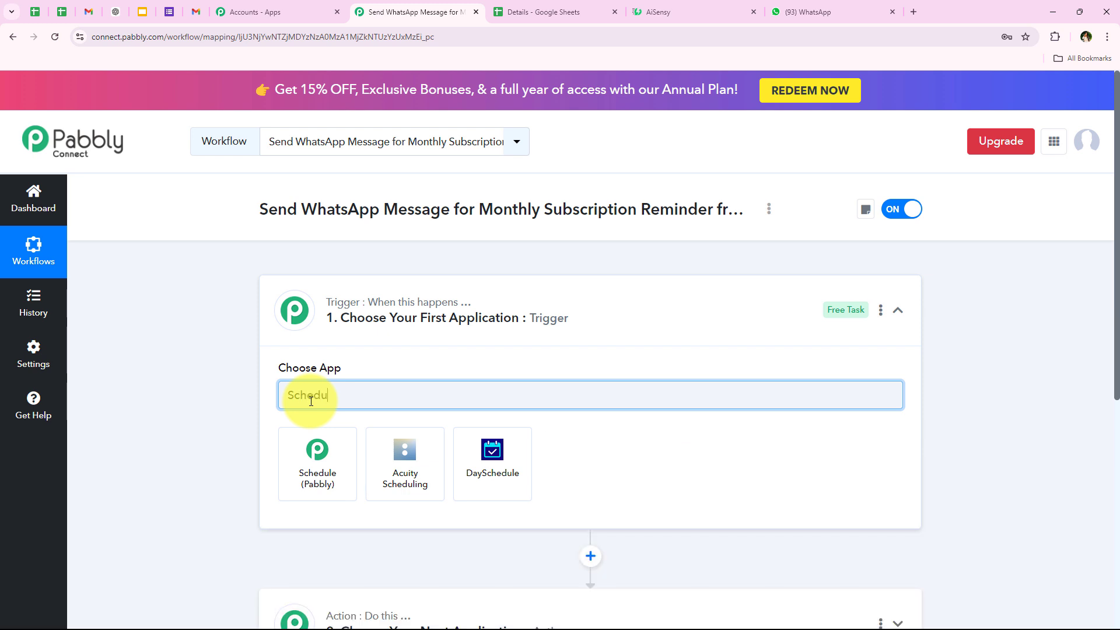
{"action": "left_click", "coordinate": [313, 451]}
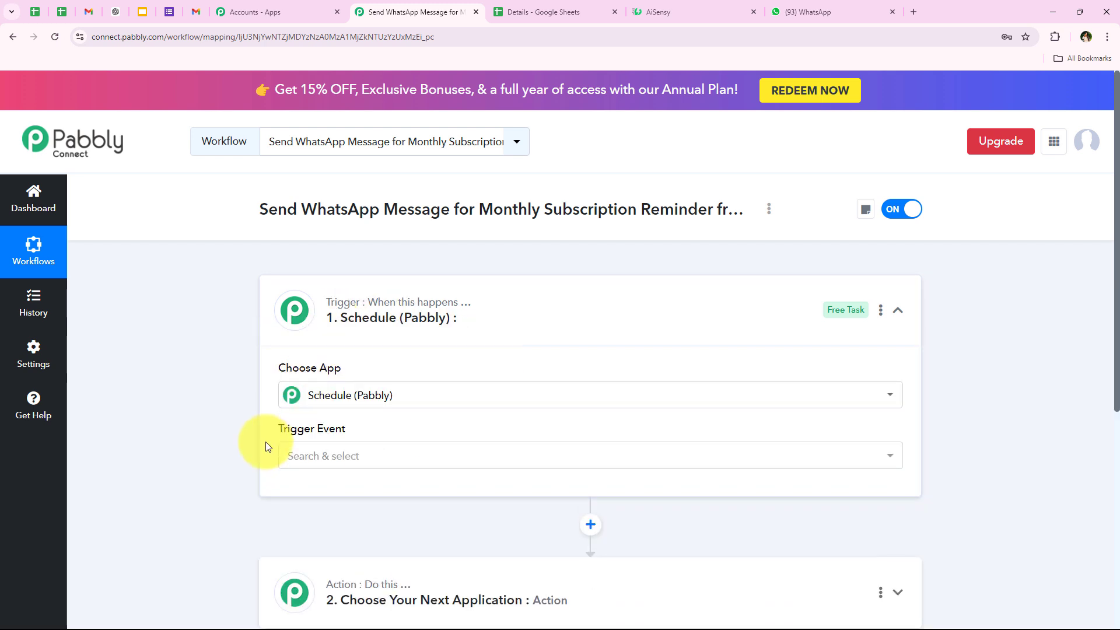
Set the trigger event to Schedule Workflow running on Dates of the month.
{"action": "scroll", "coordinate": [231, 426], "scroll_direction": "down", "scroll_amount": 1}
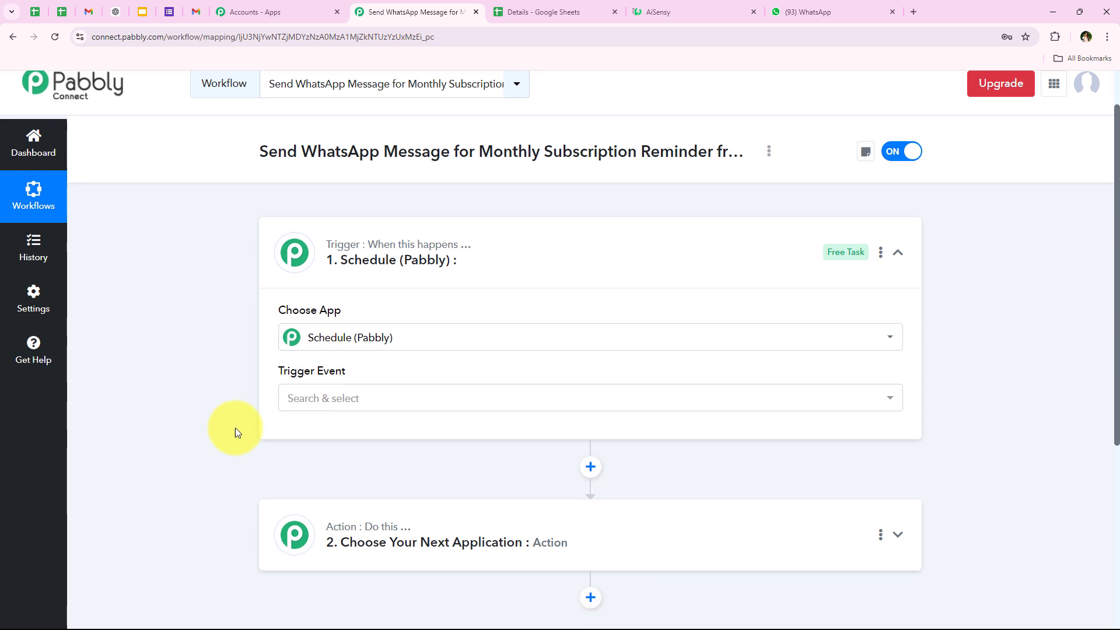
{"action": "left_click", "coordinate": [295, 397]}
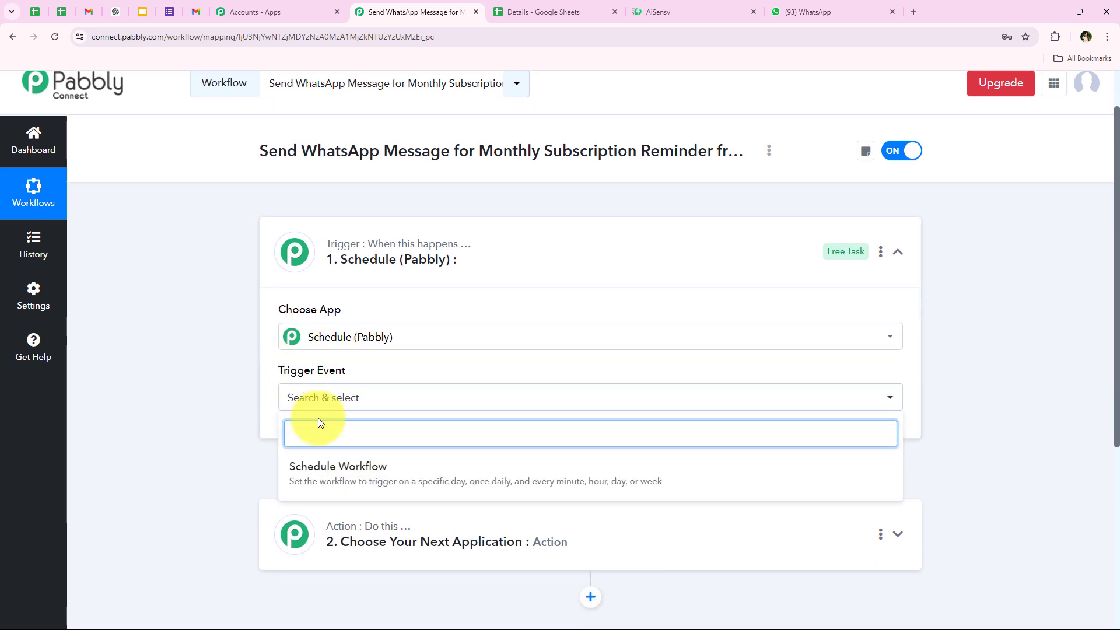
{"action": "left_click", "coordinate": [387, 477]}
{"action": "scroll", "coordinate": [344, 452], "scroll_direction": "down", "scroll_amount": 2}
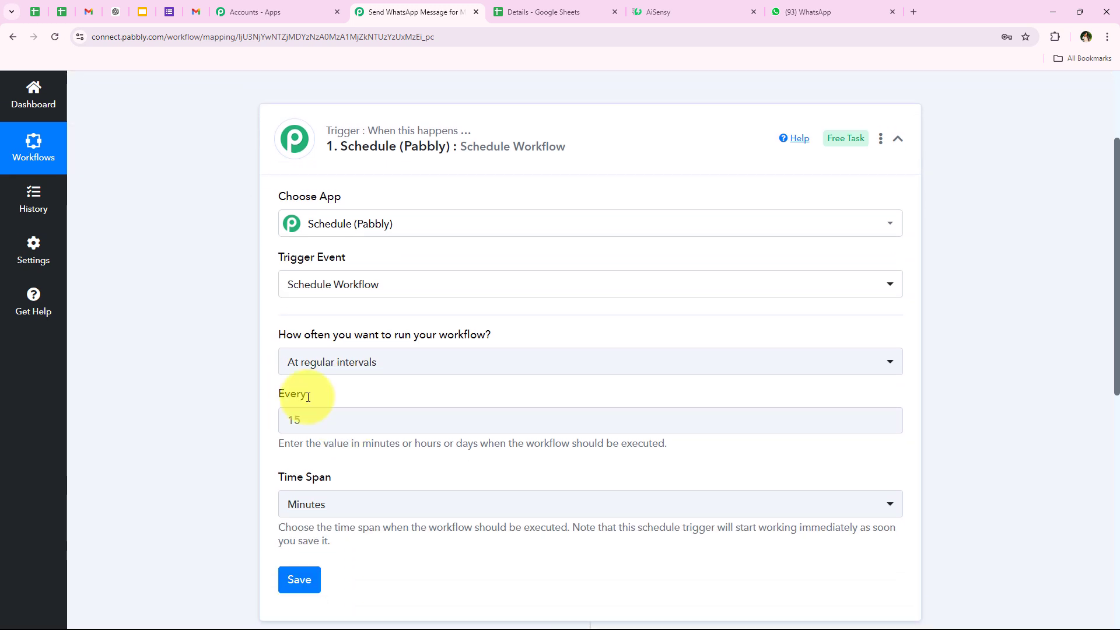
{"action": "left_click_drag", "start_coordinate": [278, 331], "coordinate": [385, 339]}
{"action": "left_click_drag", "start_coordinate": [482, 332], "coordinate": [495, 328]}
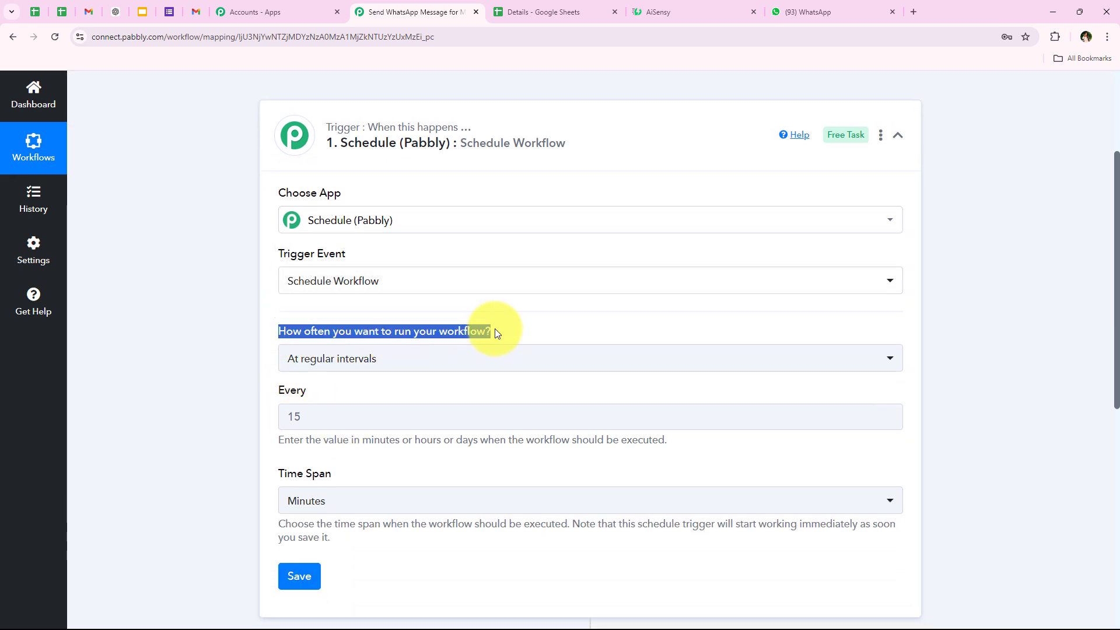
{"action": "left_click", "coordinate": [495, 328]}
{"action": "left_click", "coordinate": [302, 350]}
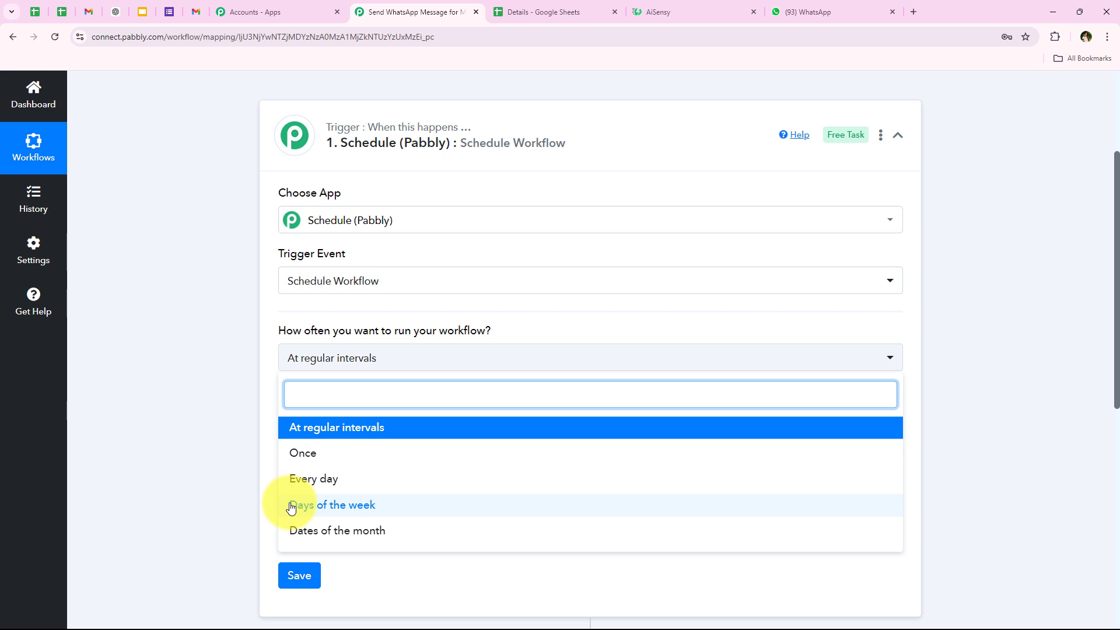
{"action": "left_click", "coordinate": [294, 531]}
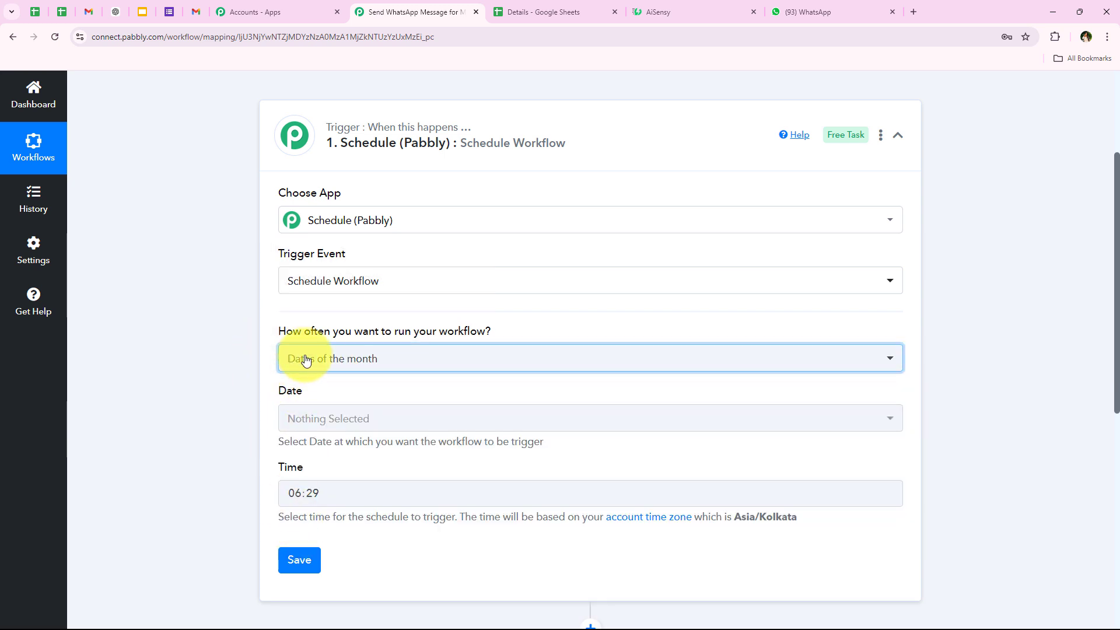
Schedule the run for date 28 at 12:00 and save the settings.
{"action": "scroll", "coordinate": [251, 338], "scroll_direction": "down", "scroll_amount": 1}
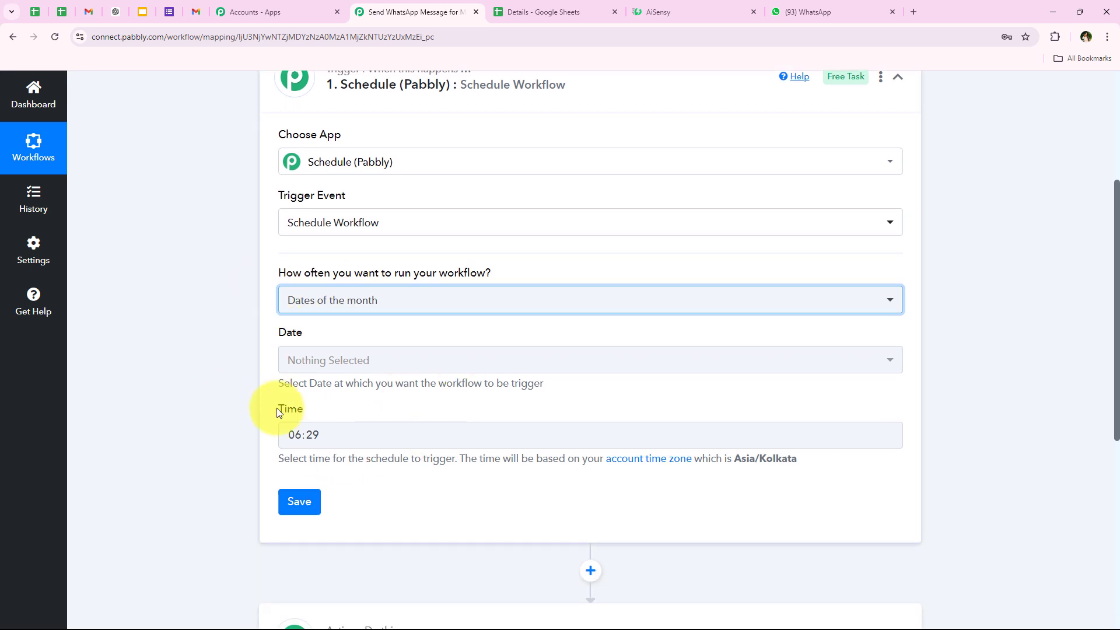
{"action": "left_click", "coordinate": [341, 360]}
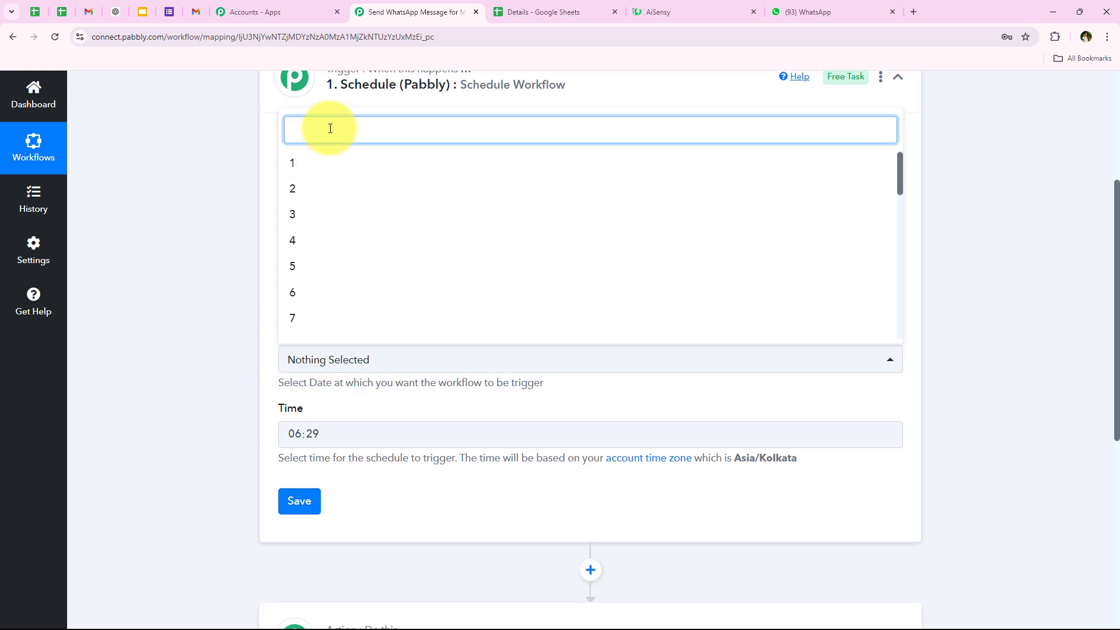
{"action": "type", "text": "28"}
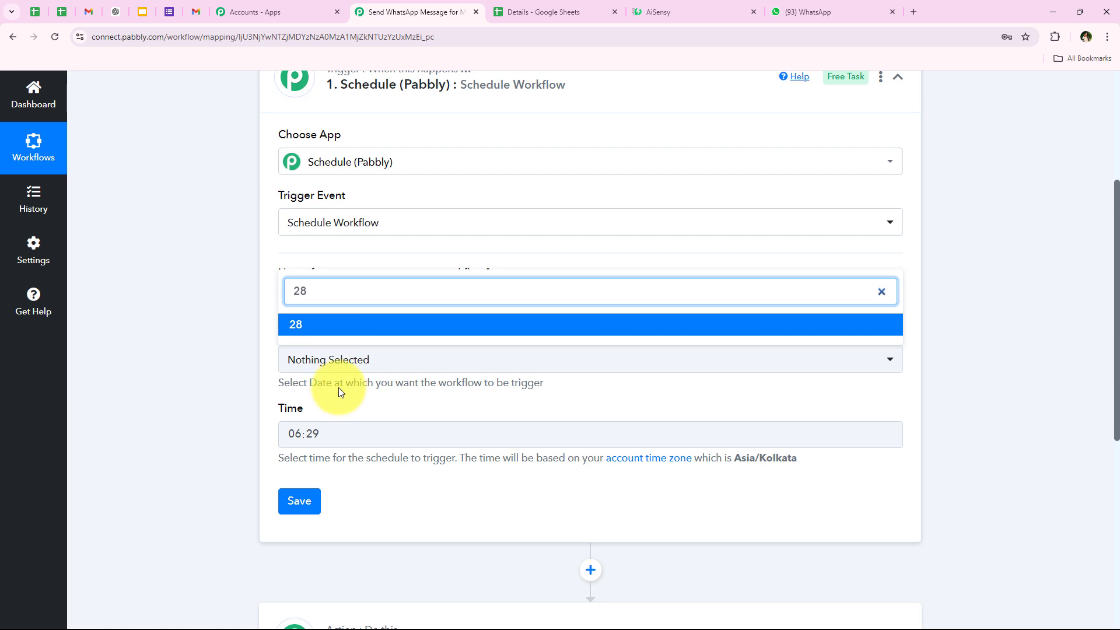
{"action": "left_click", "coordinate": [307, 329]}
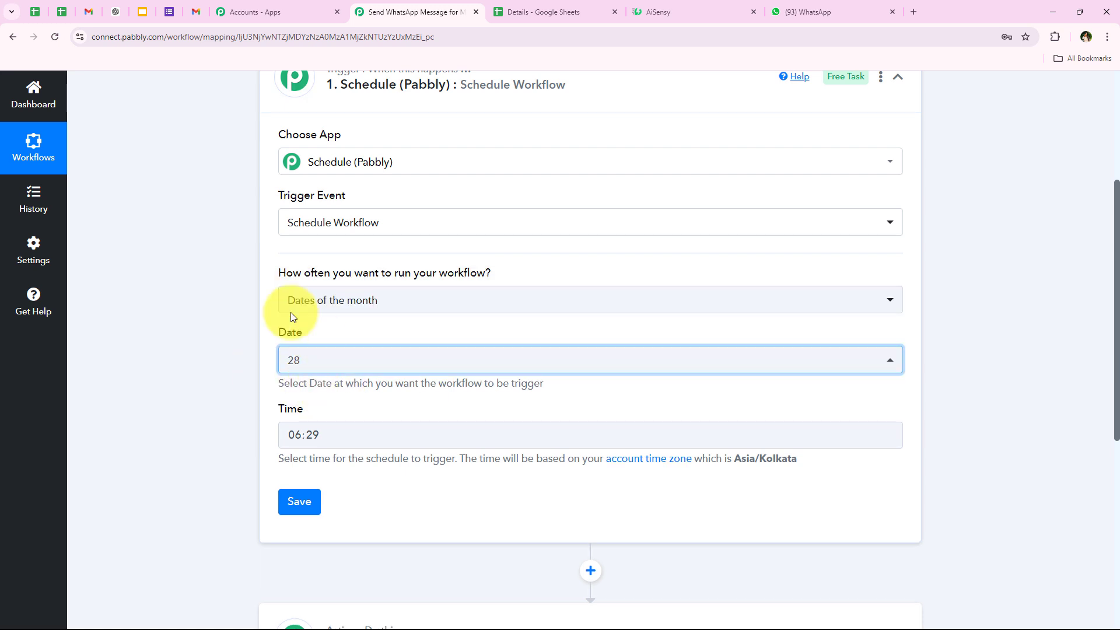
{"action": "scroll", "coordinate": [257, 415], "scroll_direction": "down", "scroll_amount": 2}
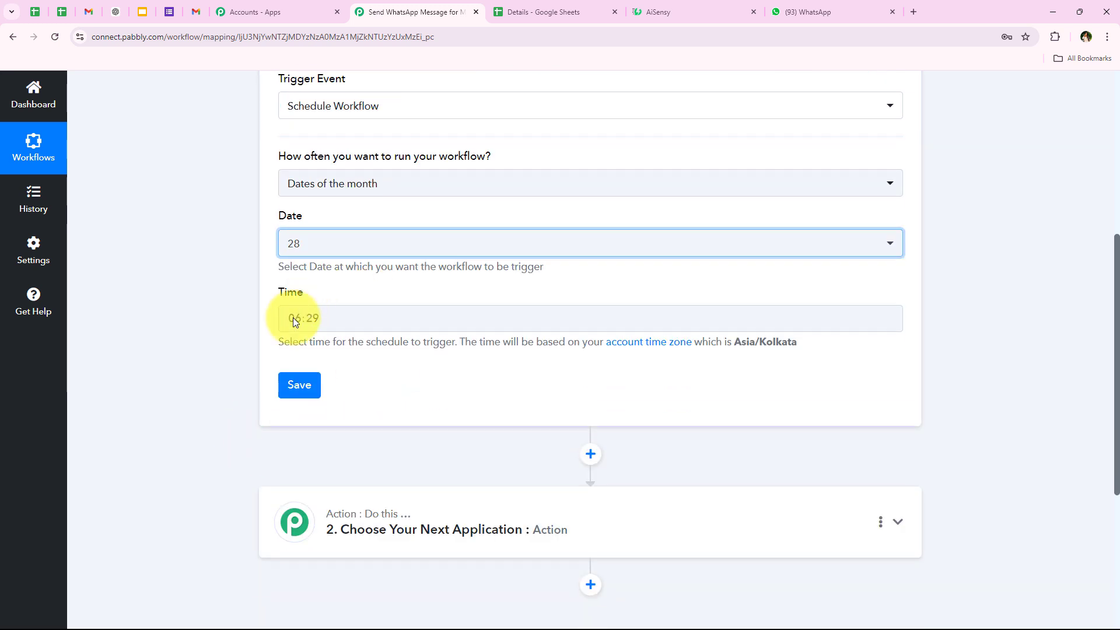
{"action": "left_click", "coordinate": [308, 329]}
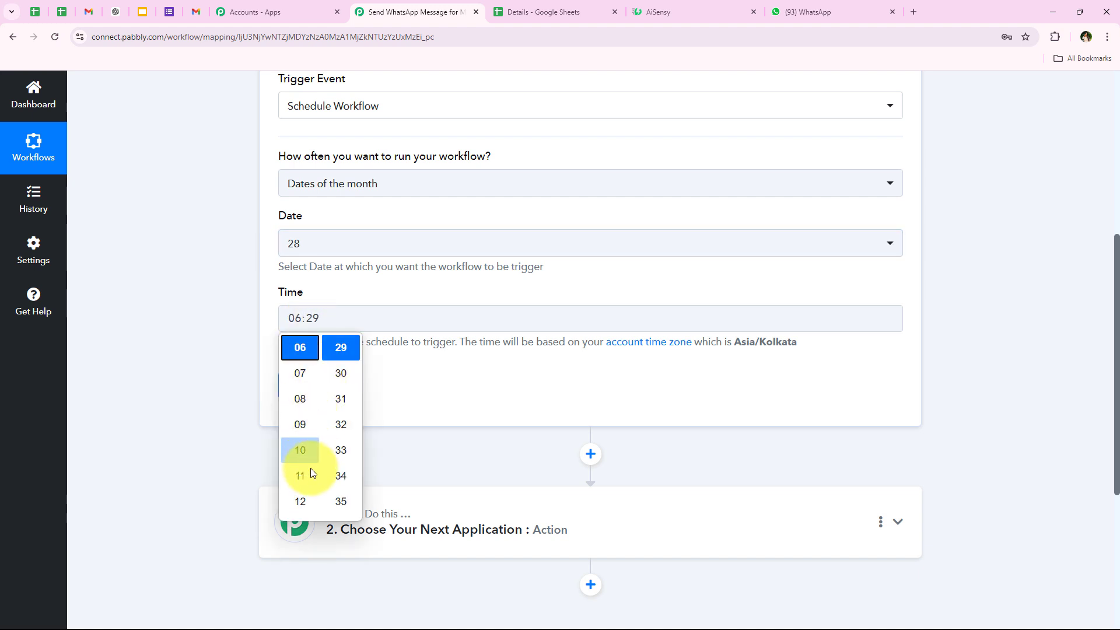
{"action": "scroll", "coordinate": [335, 474], "scroll_direction": "up", "scroll_amount": 5}
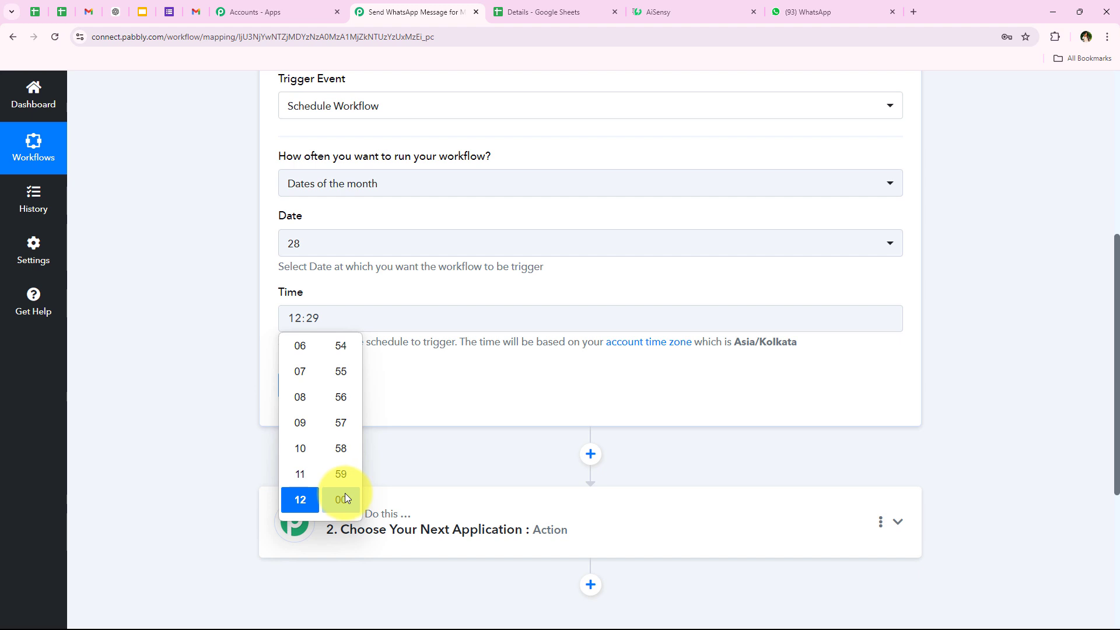
{"action": "left_click", "coordinate": [345, 494]}
{"action": "scroll", "coordinate": [318, 245], "scroll_direction": "up", "scroll_amount": 1}
{"action": "scroll", "coordinate": [295, 402], "scroll_direction": "down", "scroll_amount": 1}
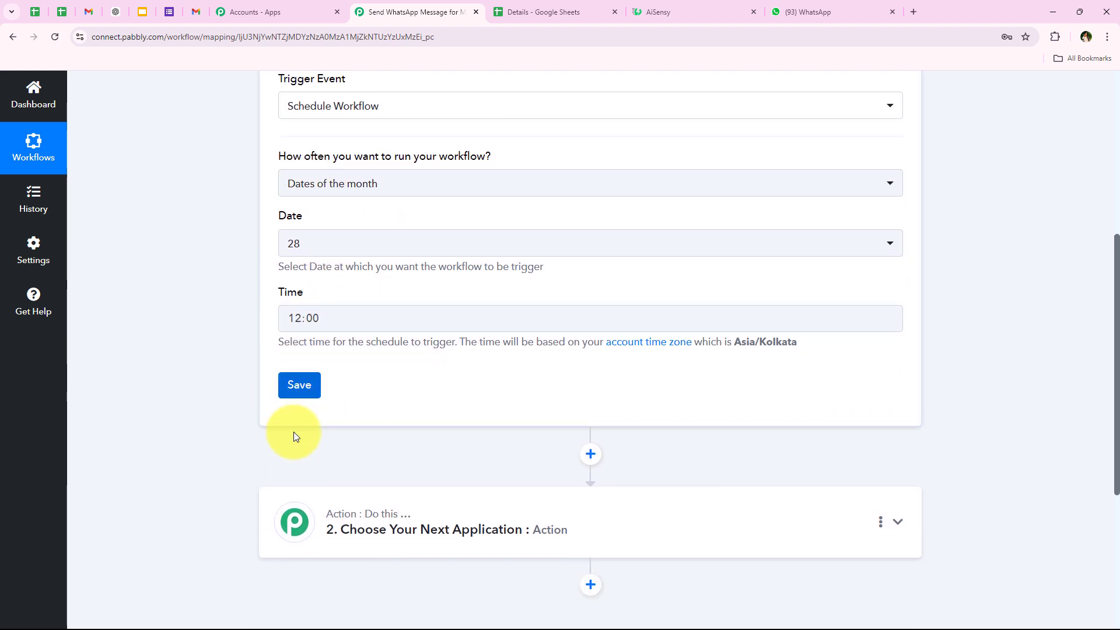
{"action": "left_click", "coordinate": [291, 386]}
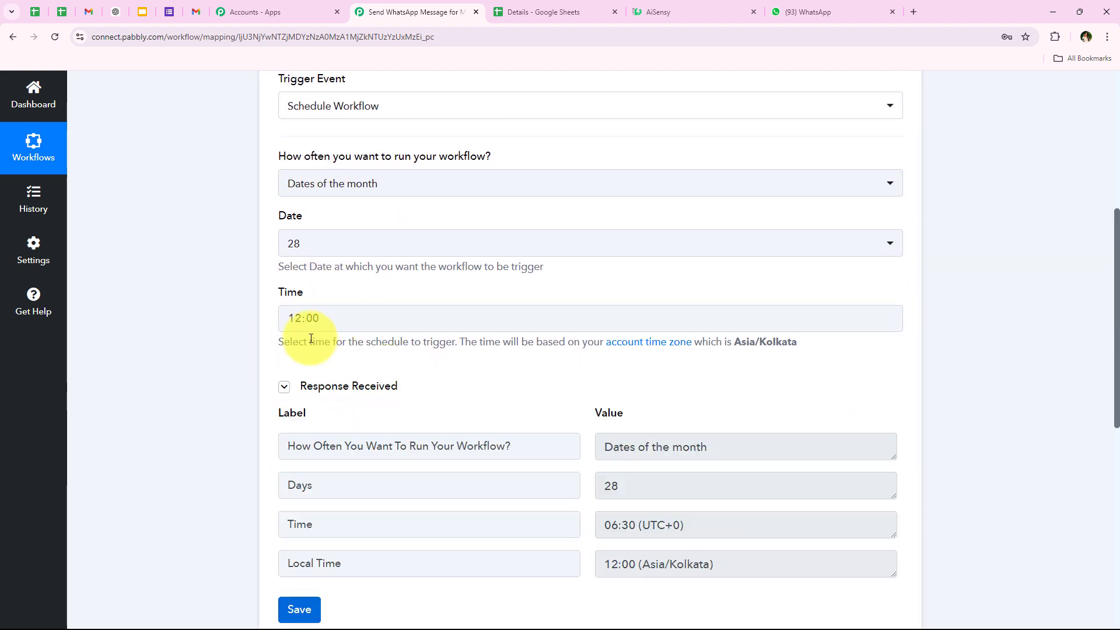
Review the saved response: Dates of the month, date 28, local time 12:00.
{"action": "scroll", "coordinate": [320, 375], "scroll_direction": "down", "scroll_amount": 1}
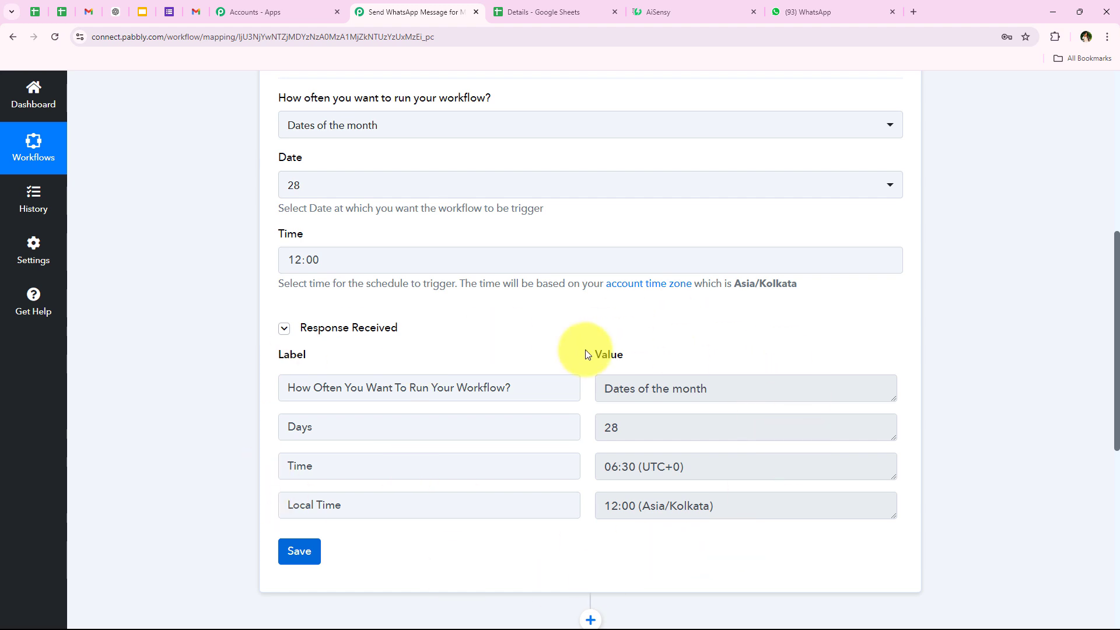
{"action": "left_click", "coordinate": [764, 386]}
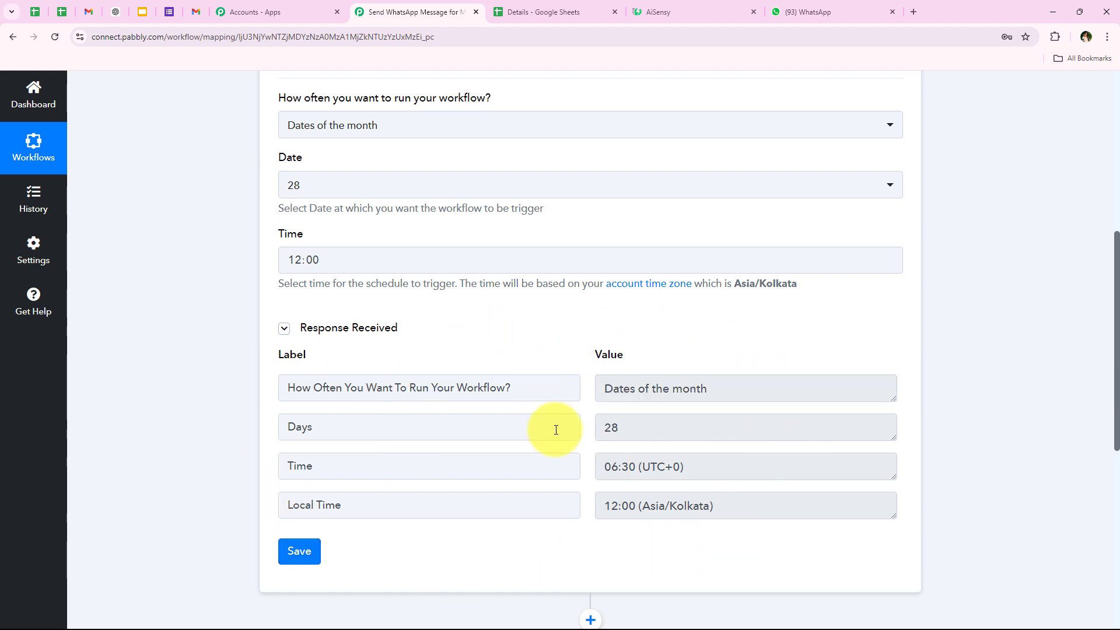
{"action": "left_click", "coordinate": [625, 430]}
{"action": "left_click", "coordinate": [785, 506]}
{"action": "left_click", "coordinate": [209, 369]}
{"action": "scroll", "coordinate": [209, 369], "scroll_direction": "up", "scroll_amount": 10}
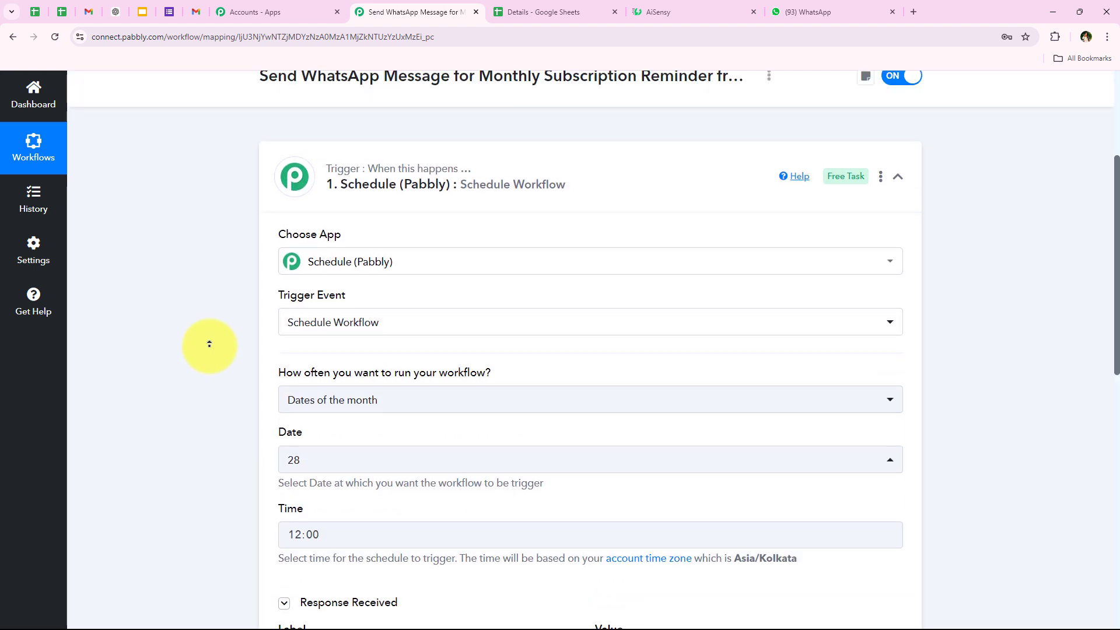
Collapse the trigger and set Google Sheets as the second step's app.
{"action": "left_click", "coordinate": [458, 326]}
{"action": "left_click", "coordinate": [443, 432]}
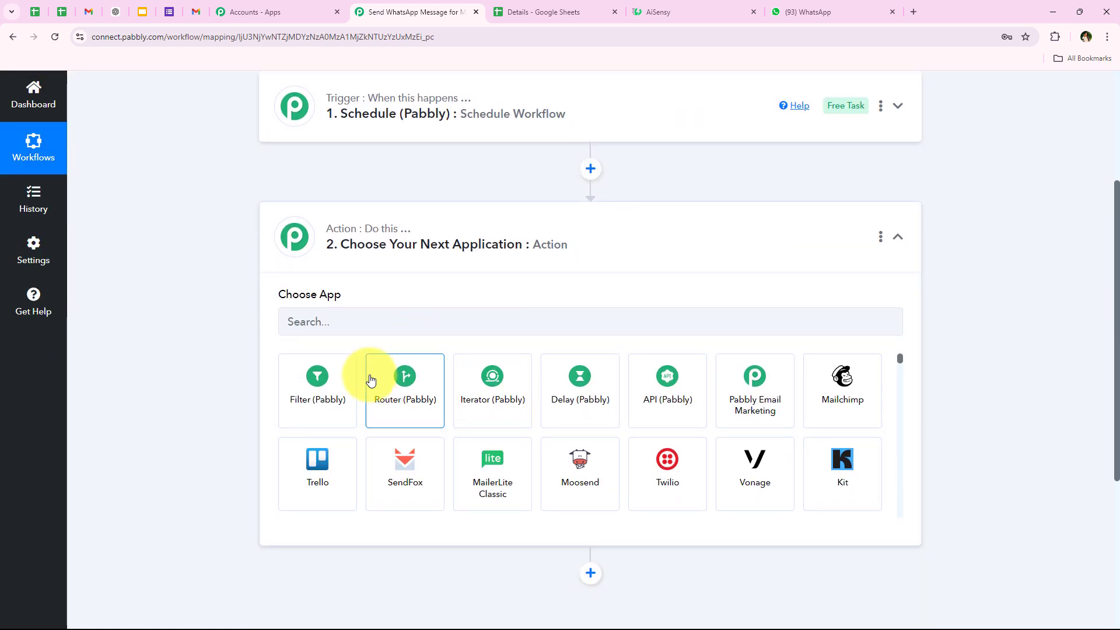
{"action": "left_click", "coordinate": [373, 320]}
{"action": "type", "text": "Googl"}
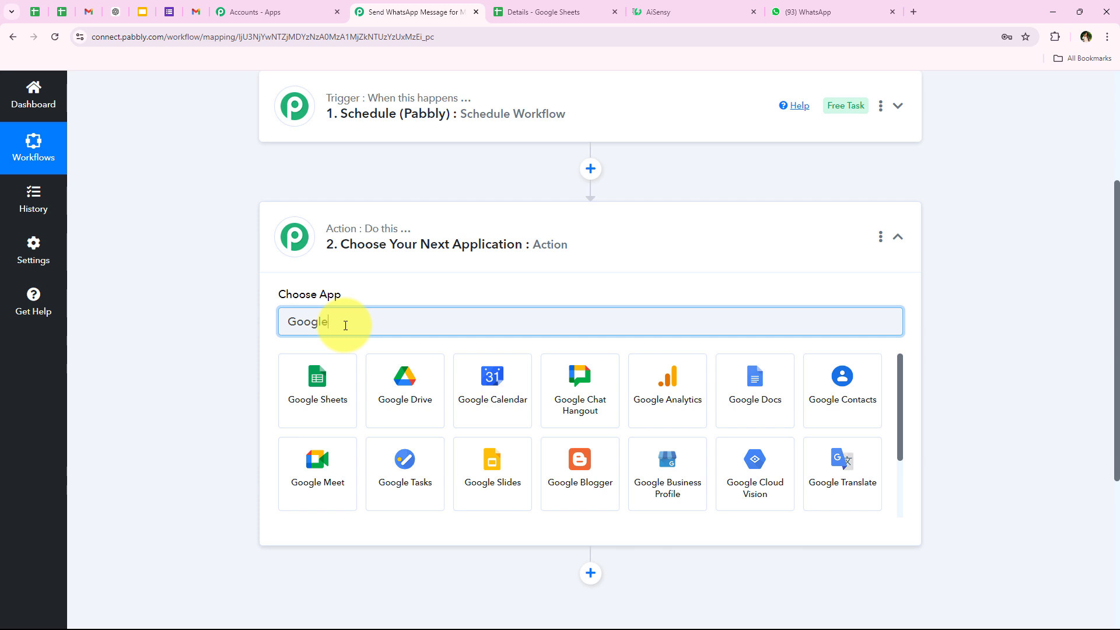
{"action": "type", "text": "e"}
{"action": "left_click", "coordinate": [496, 14]}
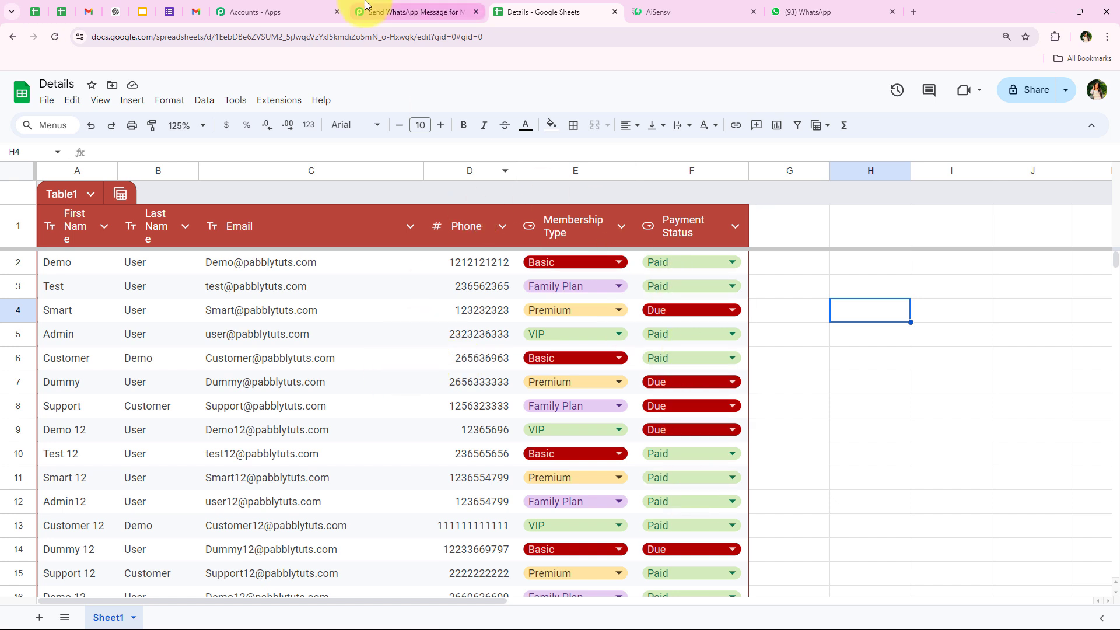
{"action": "left_click", "coordinate": [408, 12]}
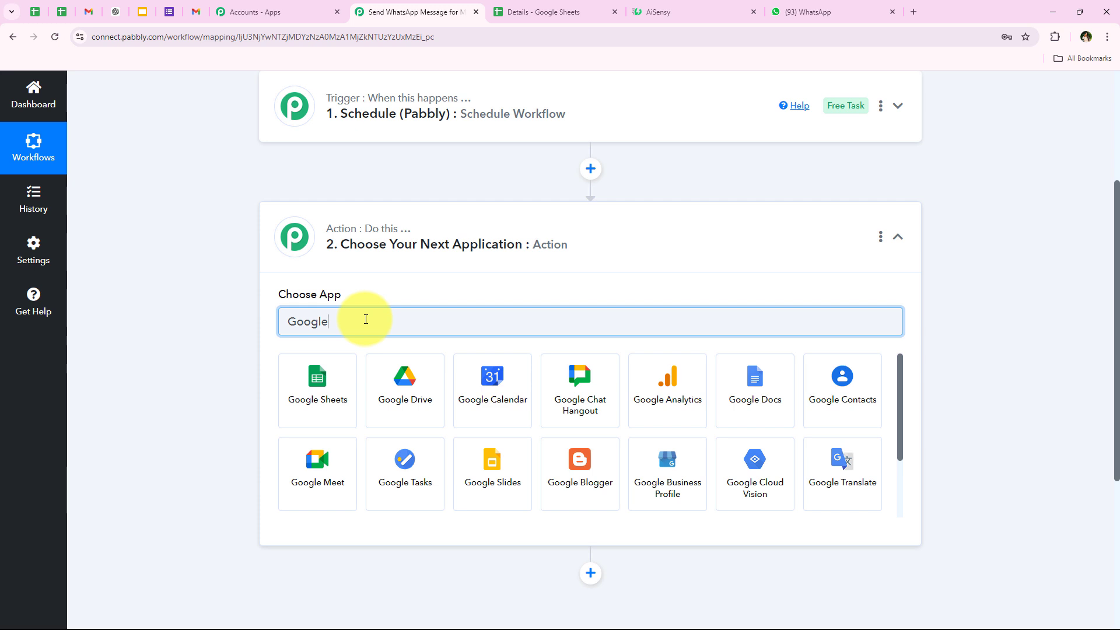
{"action": "type", "text": "Sheets"}
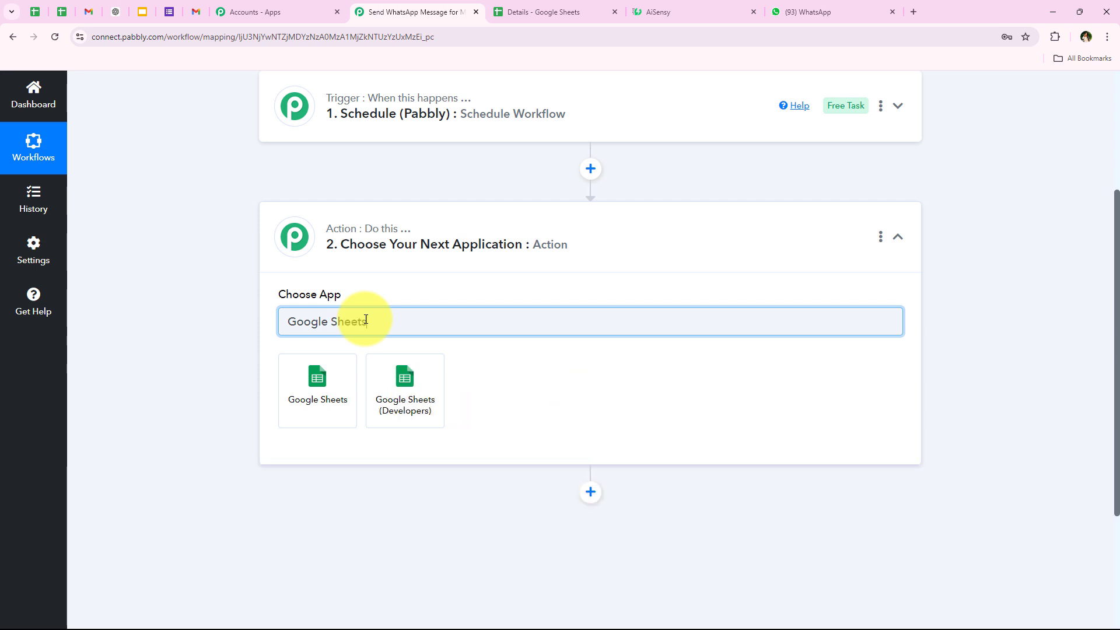
{"action": "left_click", "coordinate": [322, 391]}
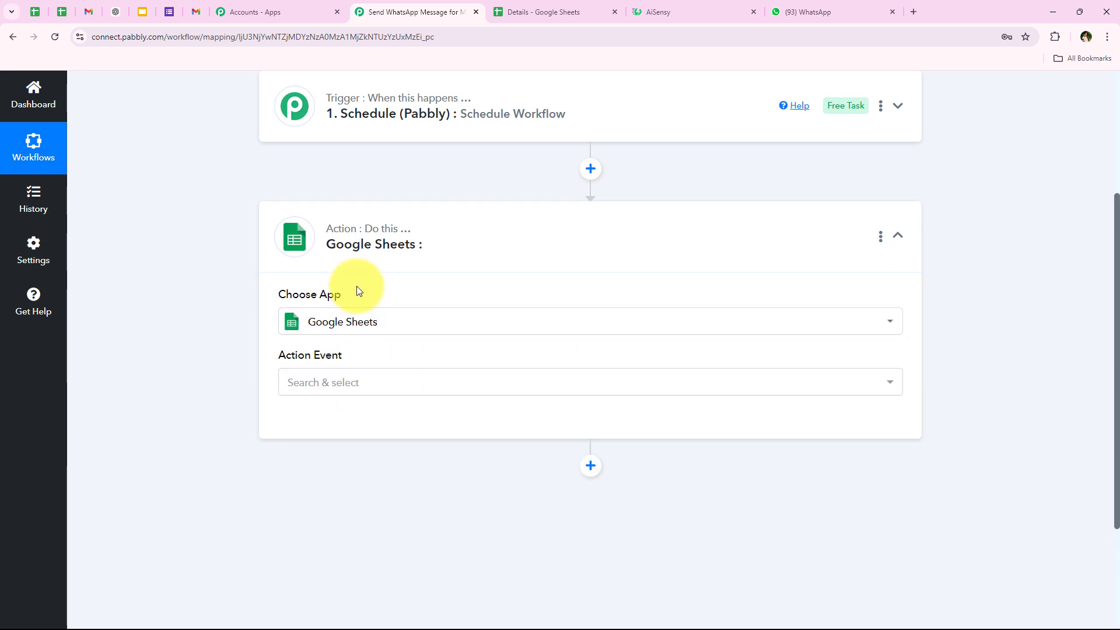
Choose Lookup Spreadsheet Rows V2 as the Google Sheets action event.
{"action": "left_click", "coordinate": [311, 385]}
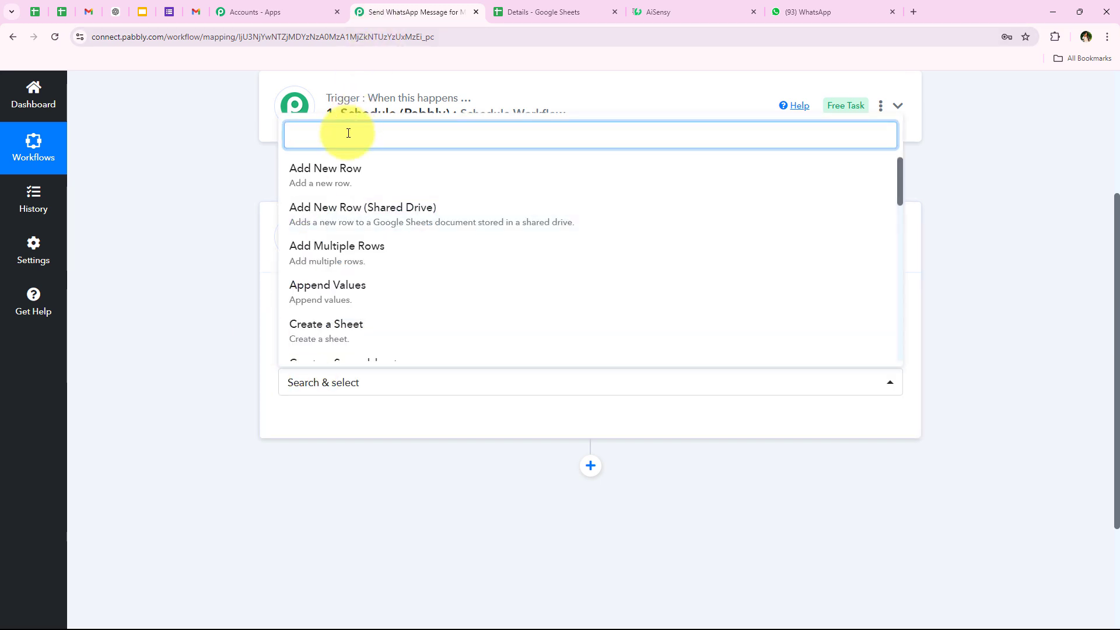
{"action": "type", "text": "look"}
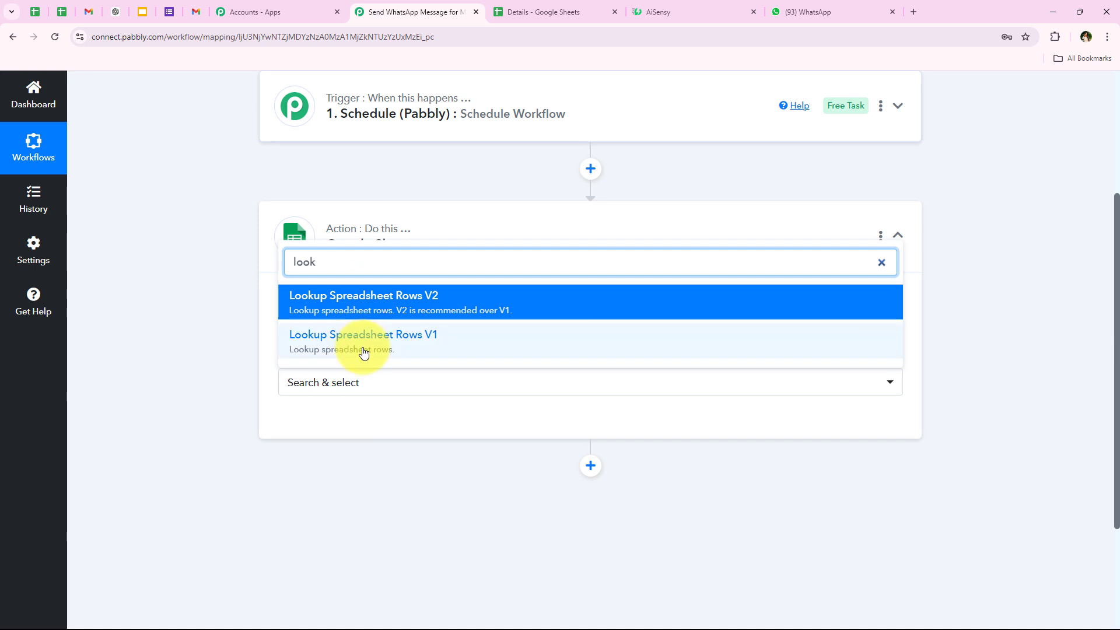
{"action": "left_click", "coordinate": [414, 303]}
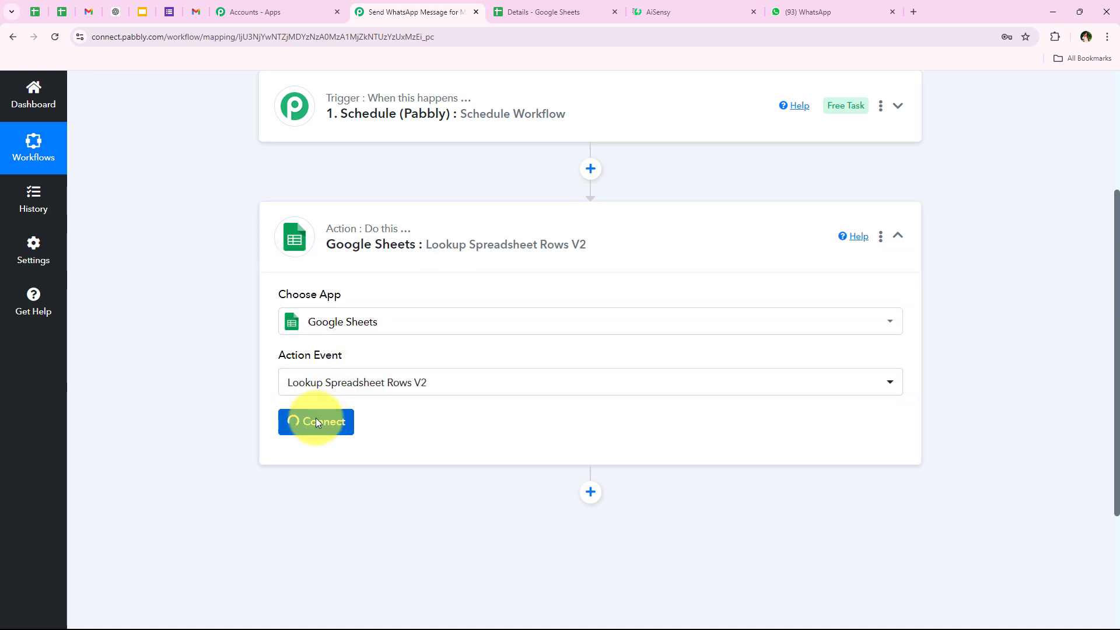
Begin a new Google Sheets connection and launch Google authentication.
{"action": "left_click", "coordinate": [317, 418]}
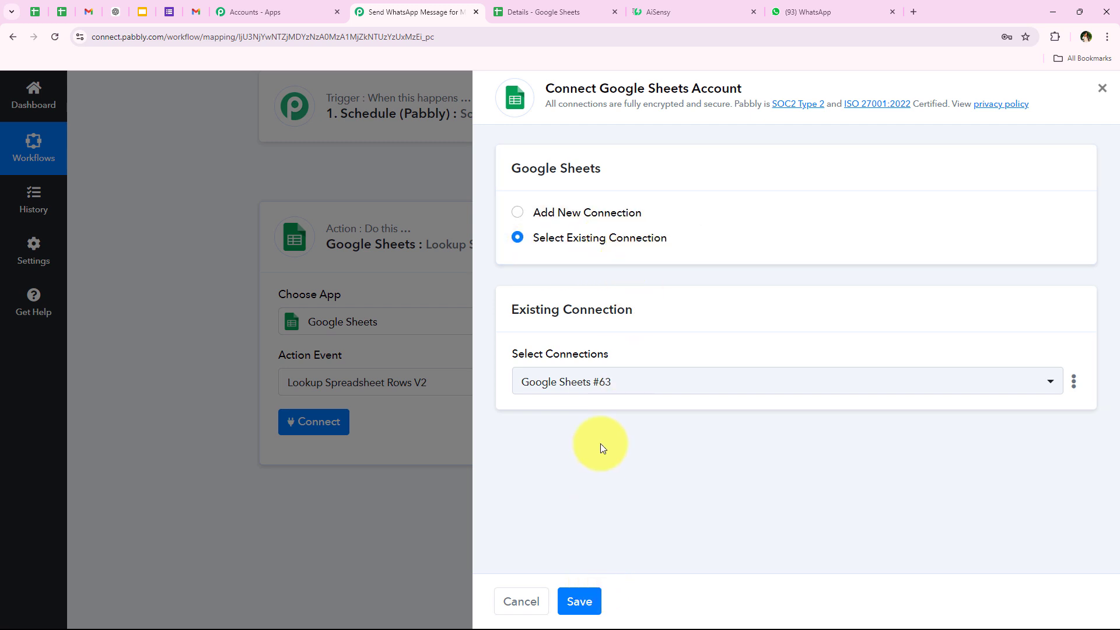
{"action": "left_click", "coordinate": [580, 210]}
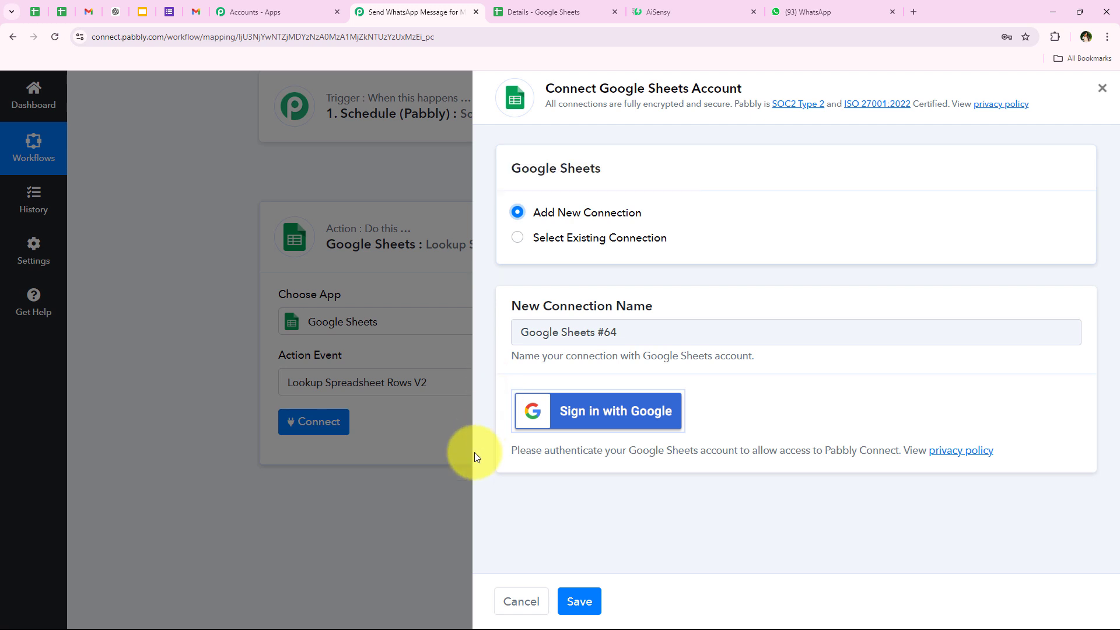
{"action": "left_click", "coordinate": [569, 411]}
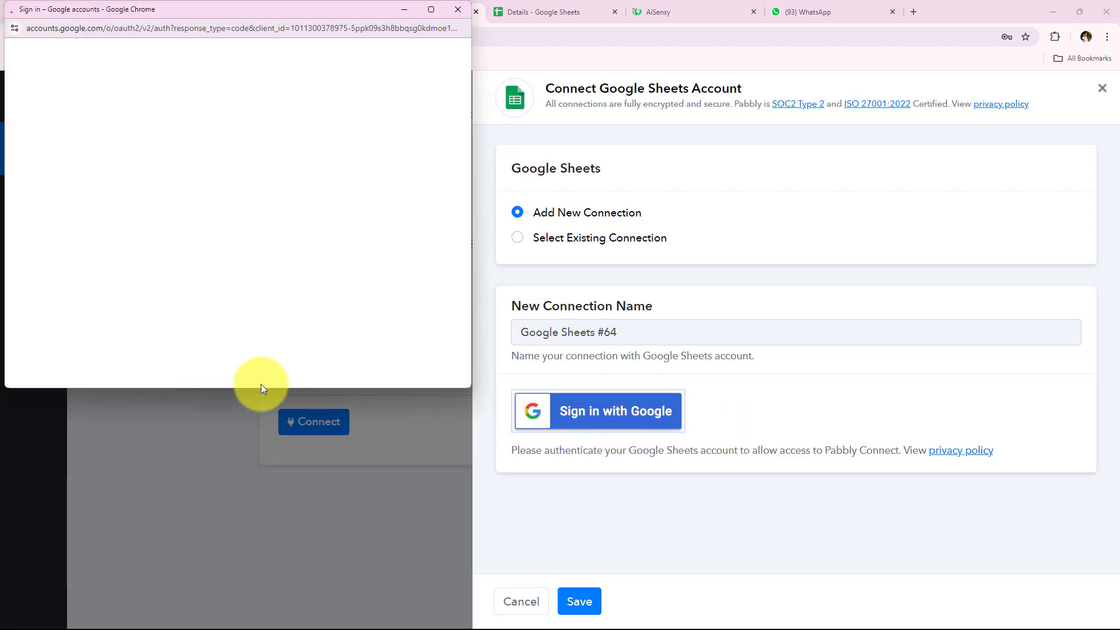
{"action": "left_click_drag", "start_coordinate": [259, 391], "coordinate": [260, 448]}
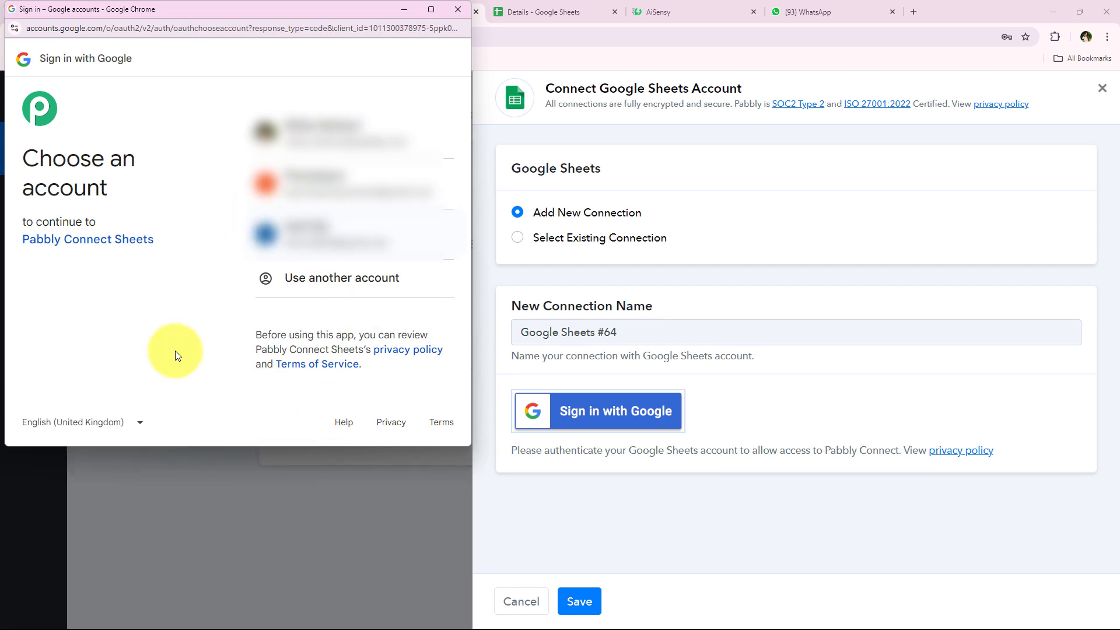
Sign in with the Google account, allow Sheets and Drive access, and confirm success.
{"action": "left_click", "coordinate": [372, 139]}
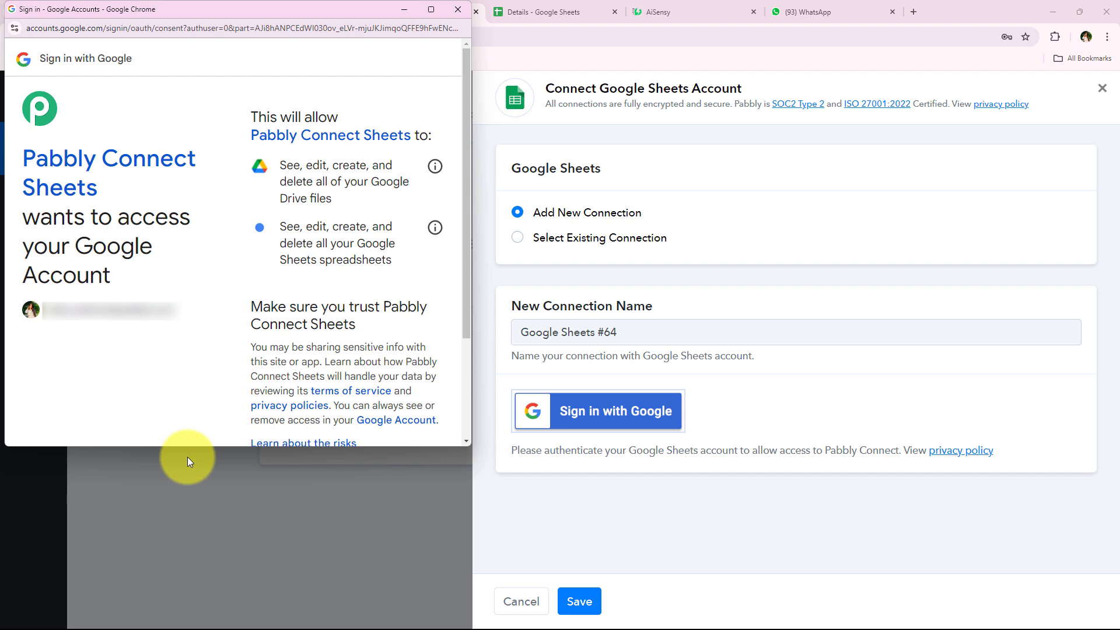
{"action": "left_click_drag", "start_coordinate": [183, 448], "coordinate": [172, 626]}
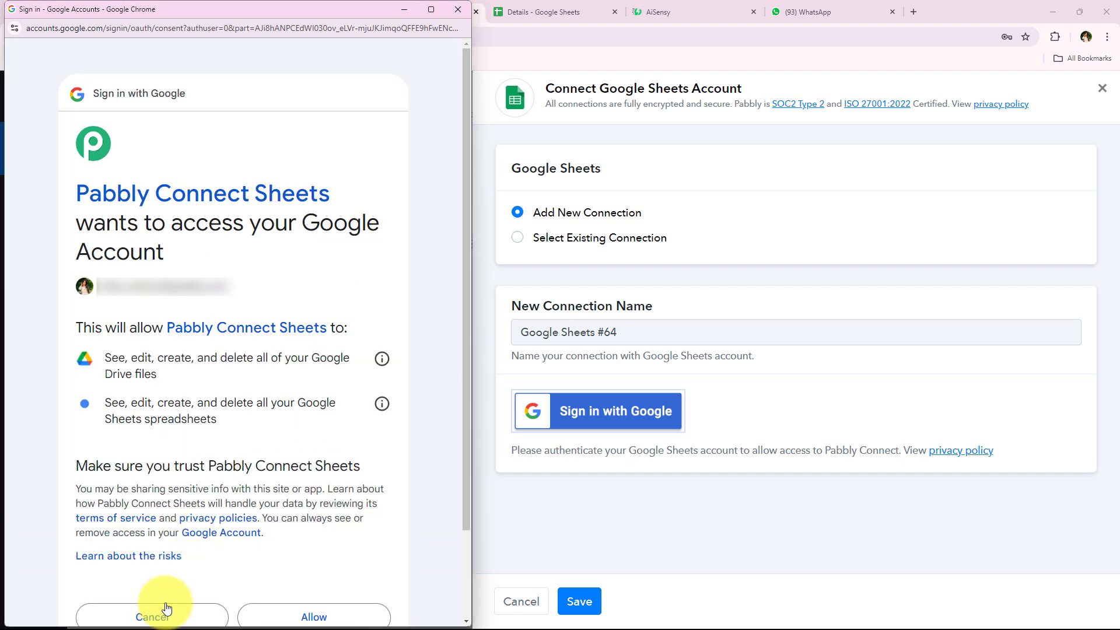
{"action": "left_click", "coordinate": [366, 611]}
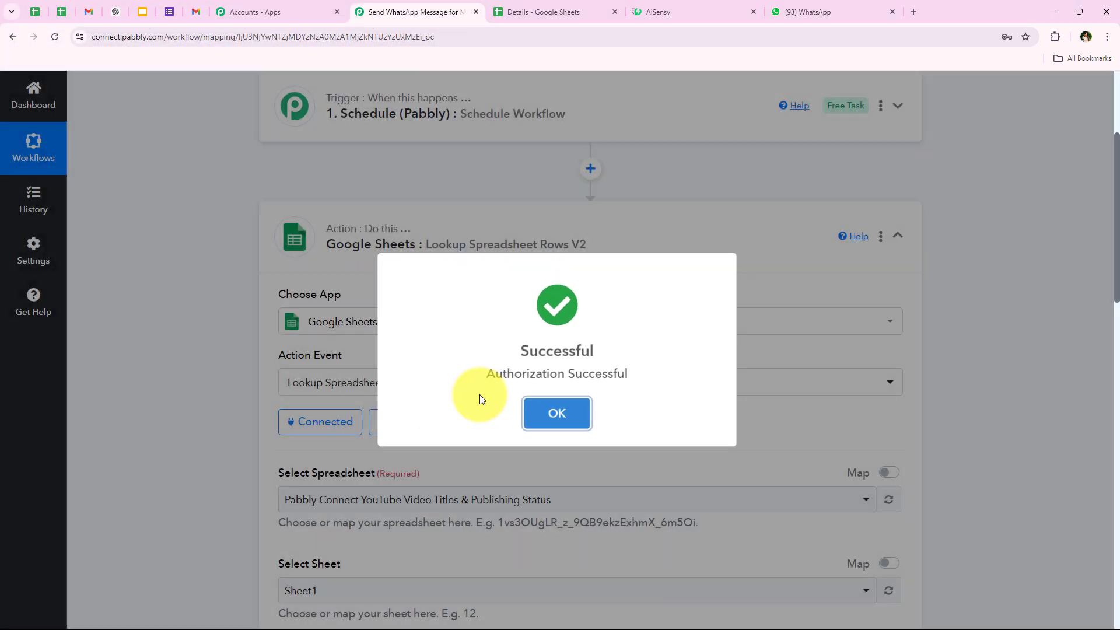
{"action": "left_click", "coordinate": [568, 411]}
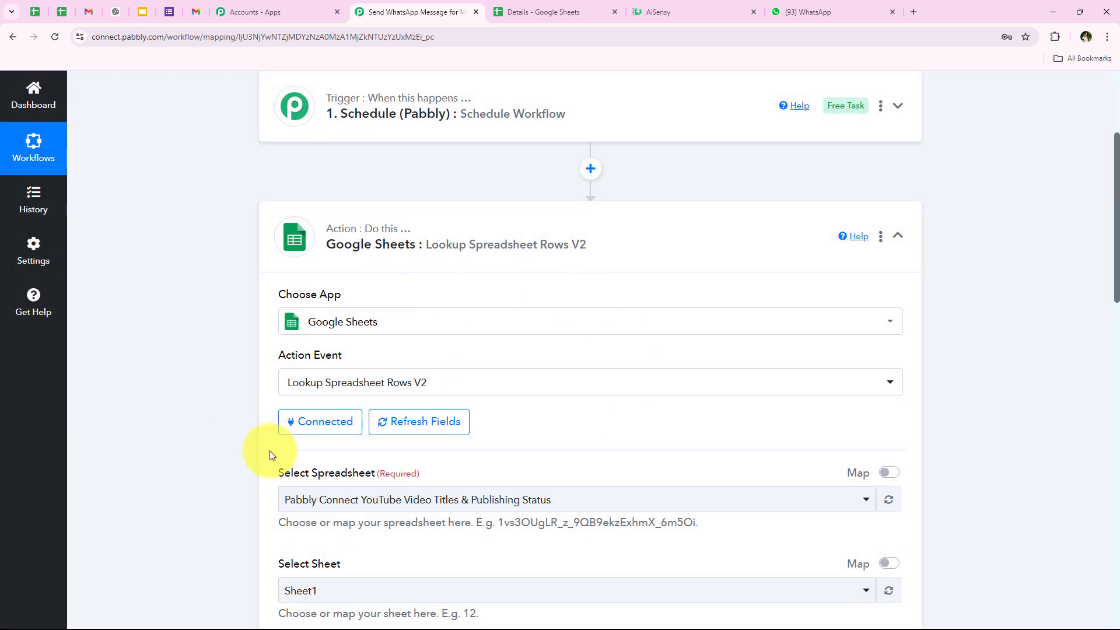
Select the Details spreadsheet for the lookup.
{"action": "scroll", "coordinate": [169, 420], "scroll_direction": "down", "scroll_amount": 1}
{"action": "scroll", "coordinate": [222, 366], "scroll_direction": "down", "scroll_amount": 2}
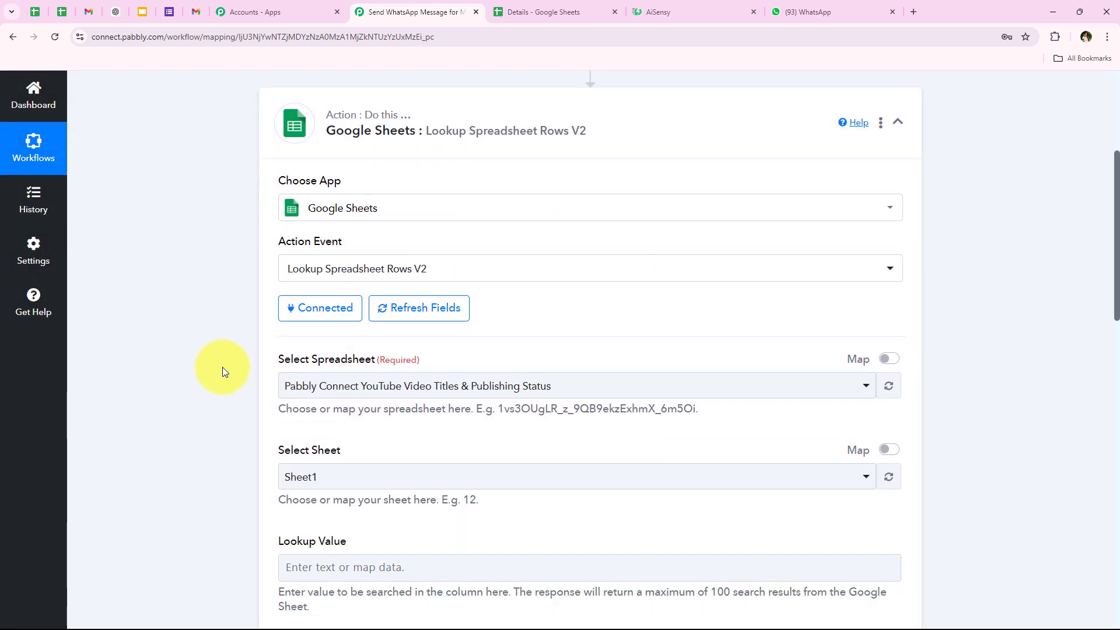
{"action": "scroll", "coordinate": [229, 365], "scroll_direction": "down", "scroll_amount": 1}
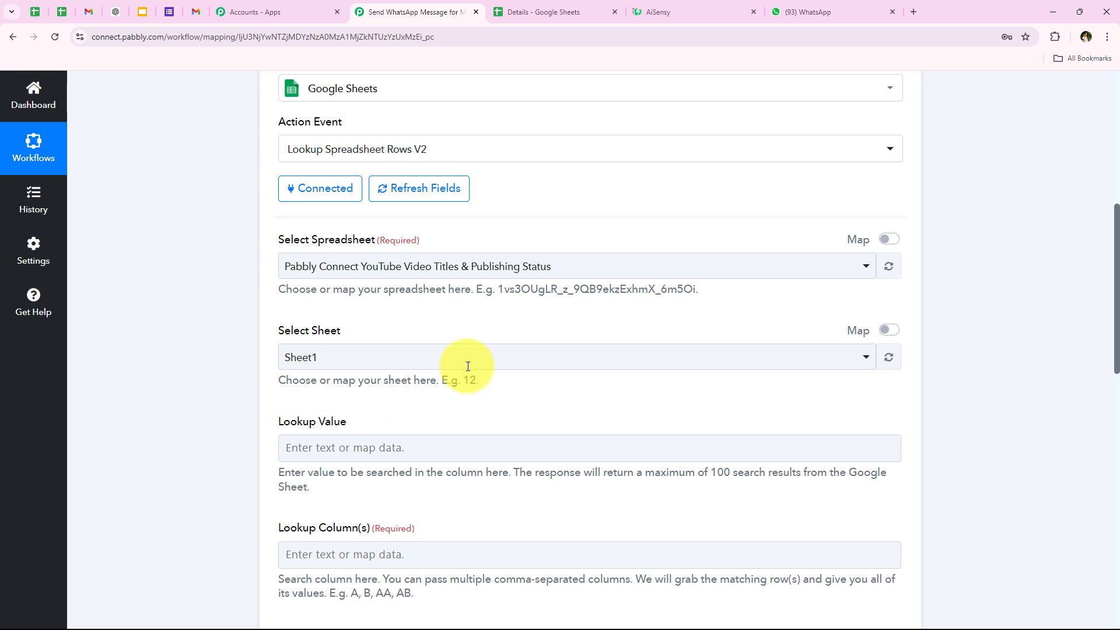
{"action": "left_click", "coordinate": [548, 11]}
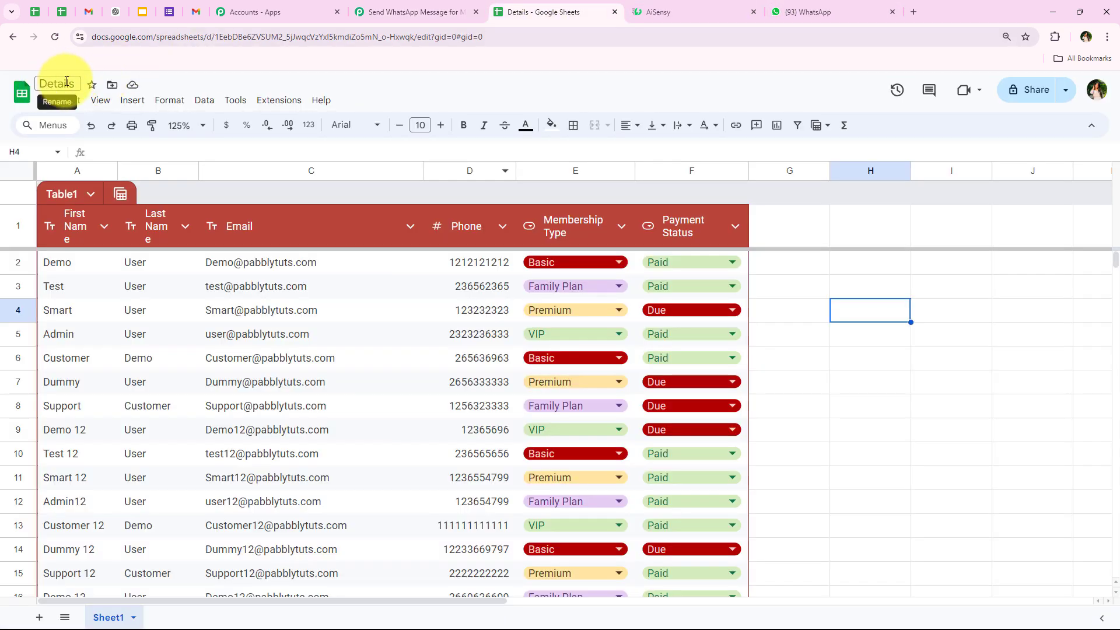
{"action": "left_click", "coordinate": [421, 12]}
{"action": "left_click", "coordinate": [327, 266]}
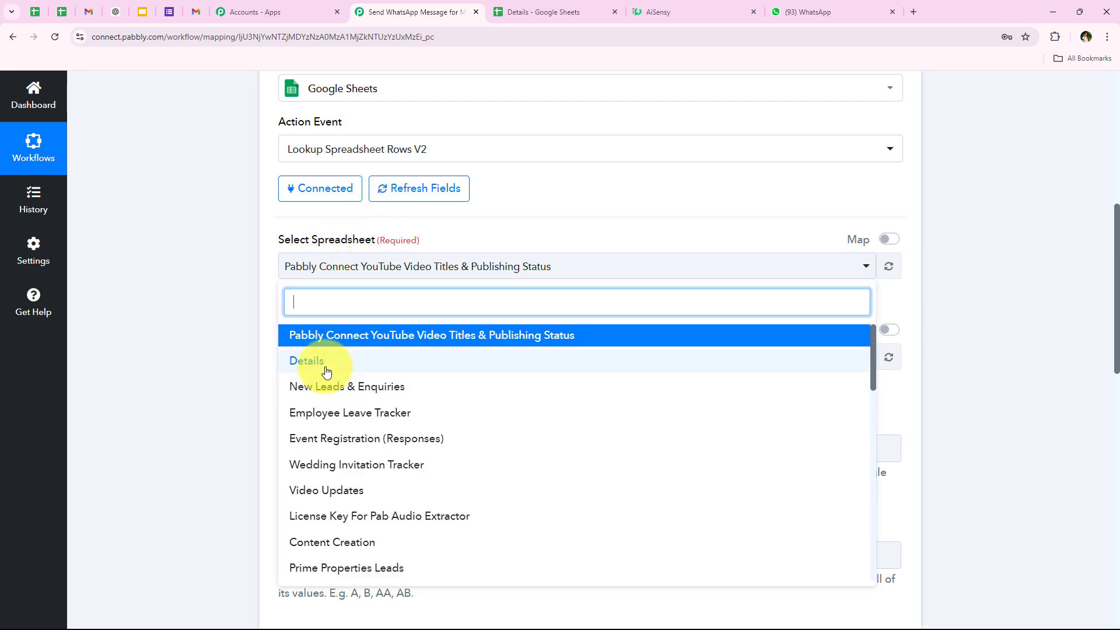
{"action": "left_click", "coordinate": [325, 362]}
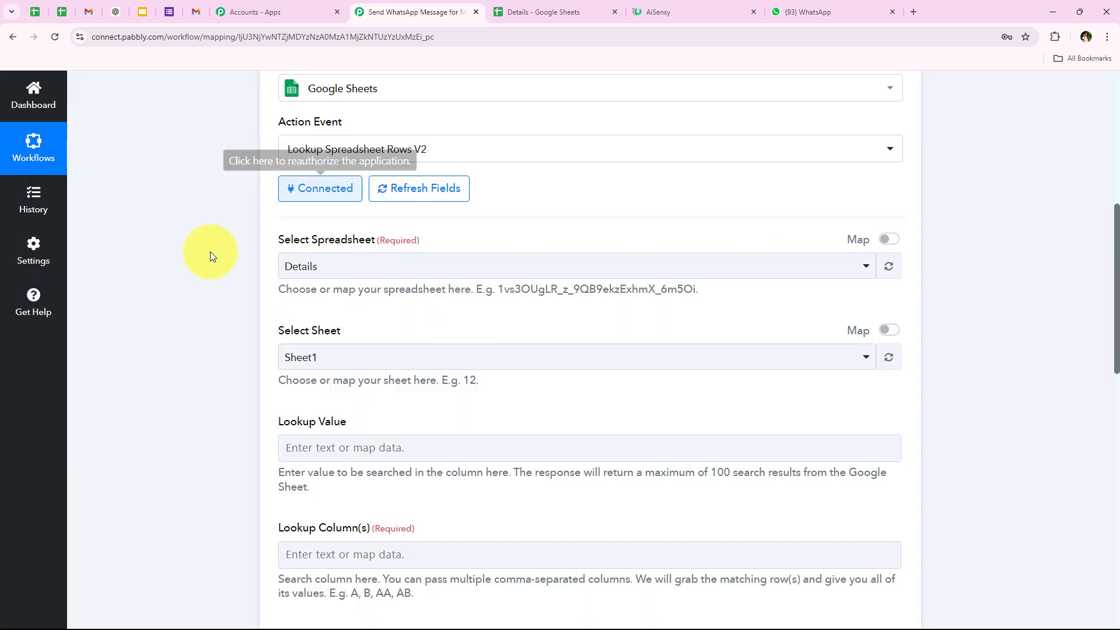
{"action": "scroll", "coordinate": [334, 297], "scroll_direction": "down", "scroll_amount": 2}
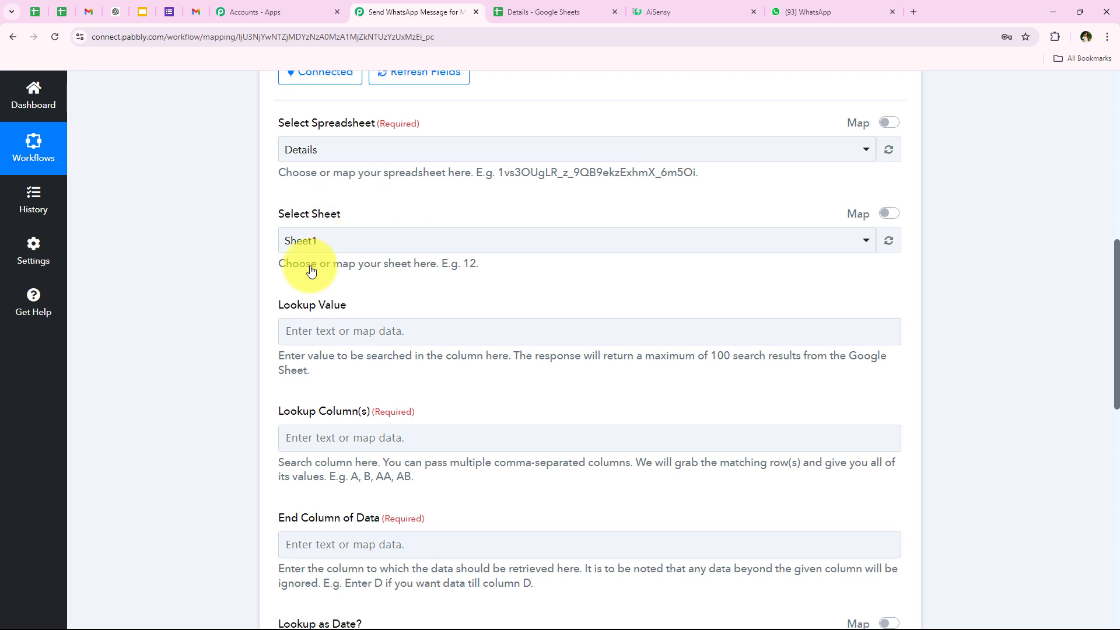
Select Sheet1 of Details as the sheet to search.
{"action": "left_click", "coordinate": [570, 8]}
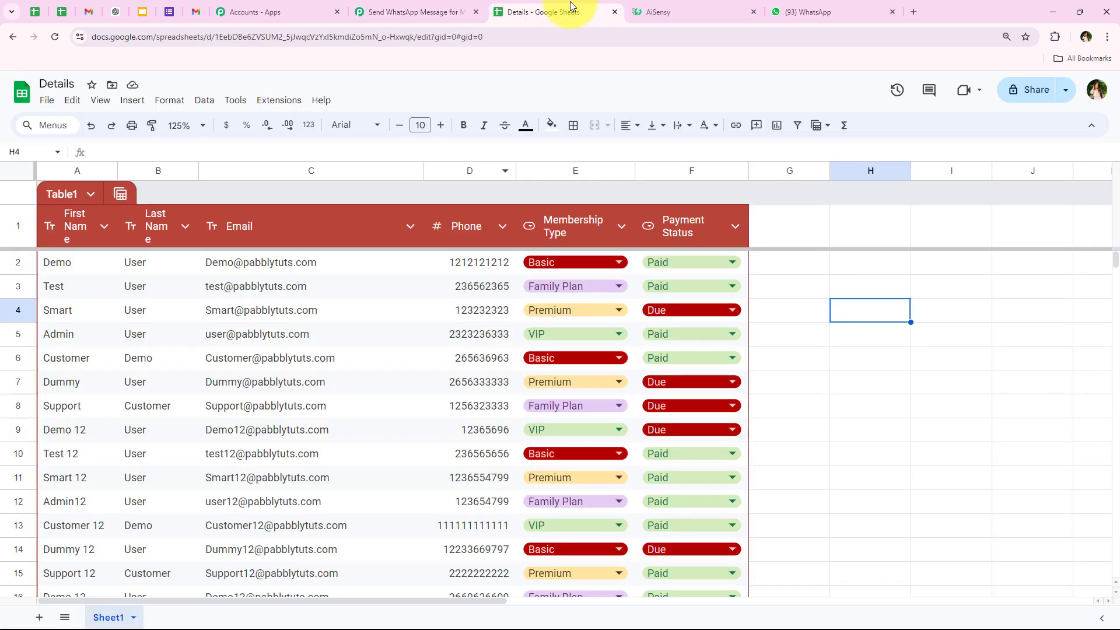
{"action": "left_click", "coordinate": [376, 11]}
{"action": "left_click", "coordinate": [349, 241]}
{"action": "left_click", "coordinate": [351, 316]}
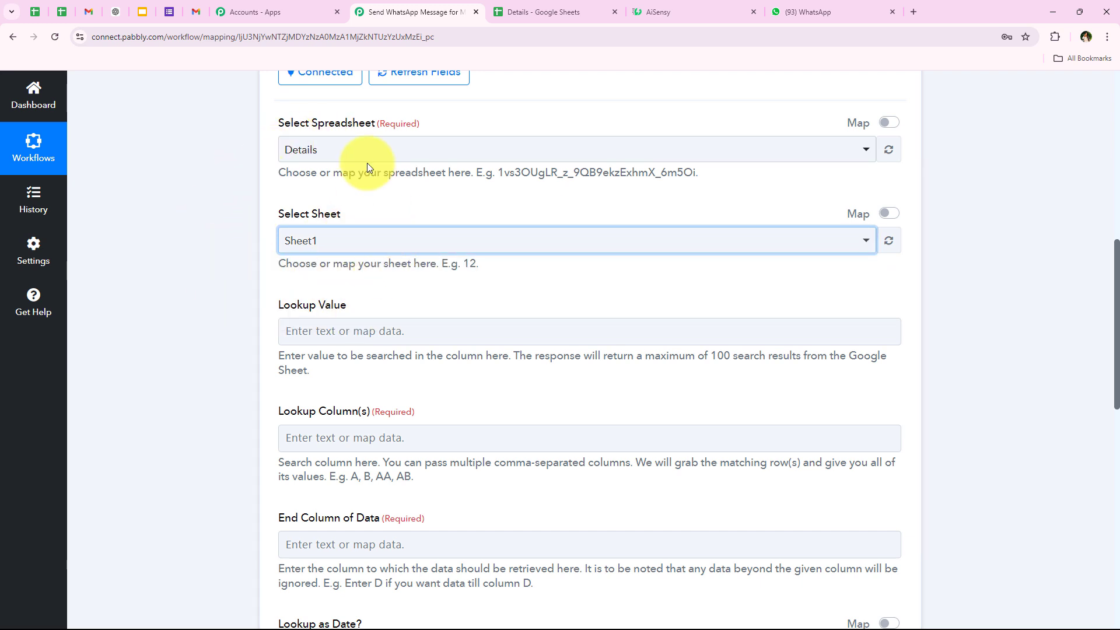
{"action": "left_click", "coordinate": [236, 315]}
{"action": "scroll", "coordinate": [237, 323], "scroll_direction": "down", "scroll_amount": 2}
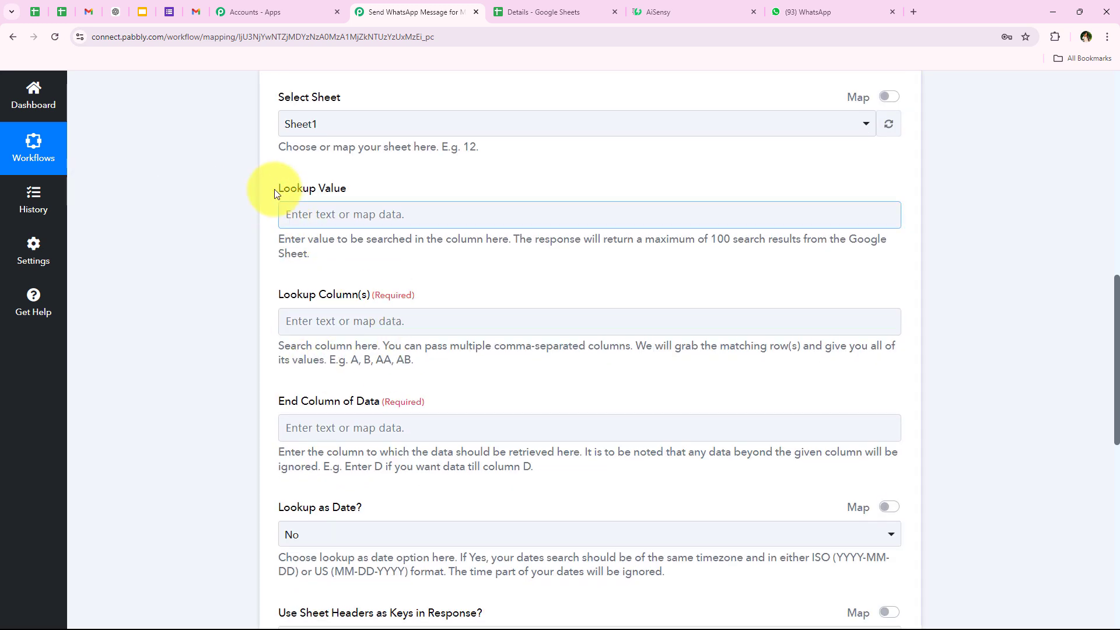
Review the Lookup Value setting against the Payment Status values in Details.
{"action": "left_click_drag", "start_coordinate": [279, 188], "coordinate": [348, 184]}
{"action": "left_click_drag", "start_coordinate": [272, 241], "coordinate": [512, 244]}
{"action": "left_click", "coordinate": [508, 258]}
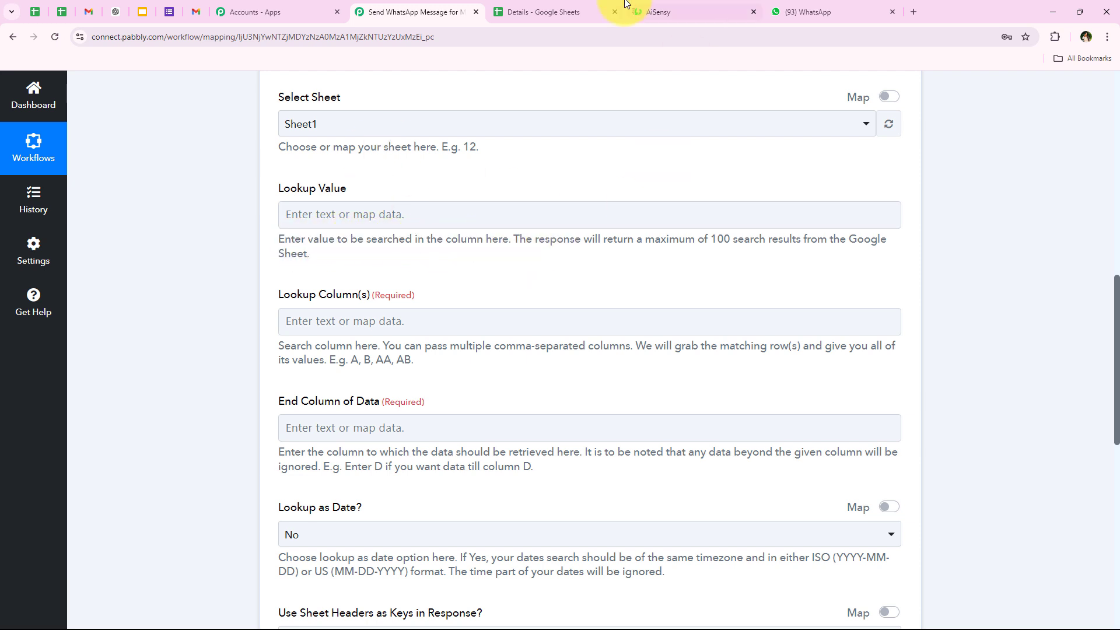
{"action": "left_click", "coordinate": [543, 12]}
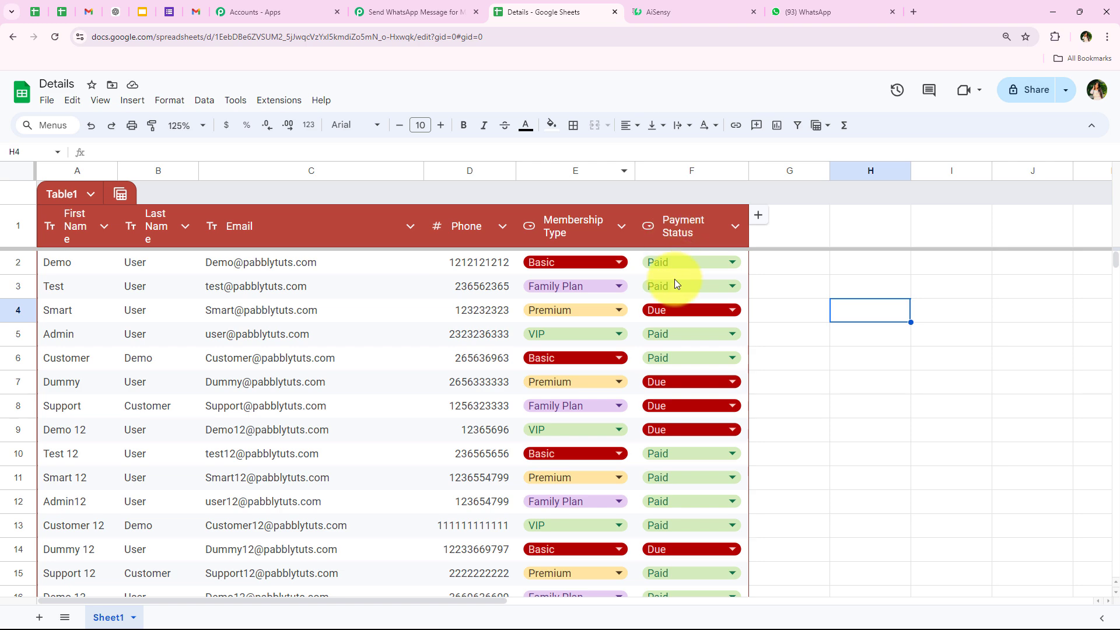
{"action": "left_click", "coordinate": [411, 11]}
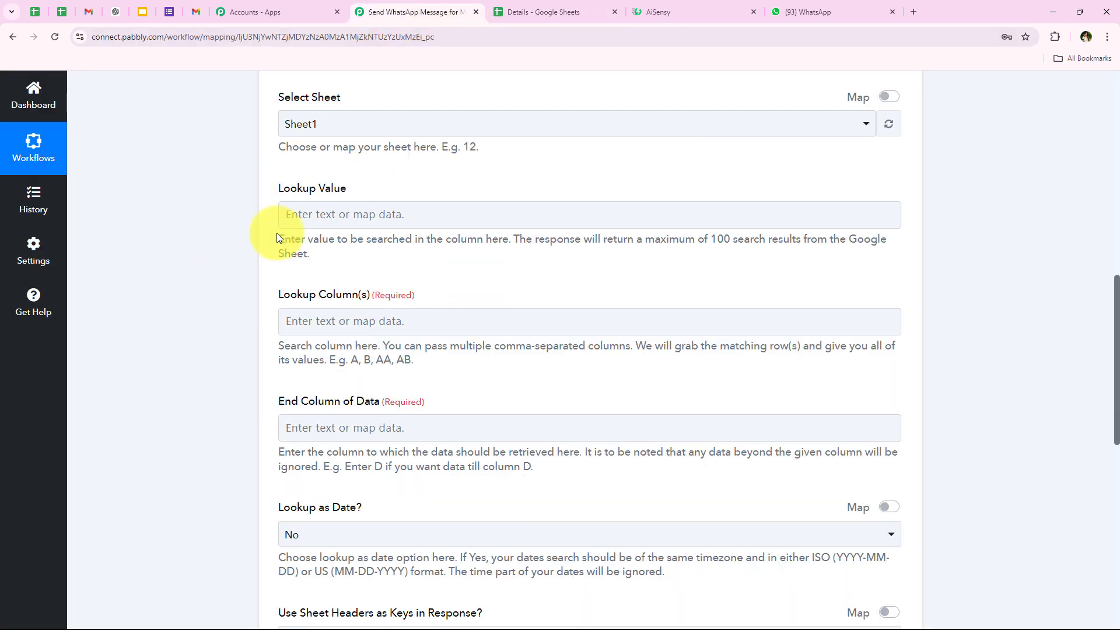
Check the Lookup Value and Lookup Column(s) fields against the Details sheet's Payment Status column.
{"action": "left_click", "coordinate": [359, 211]}
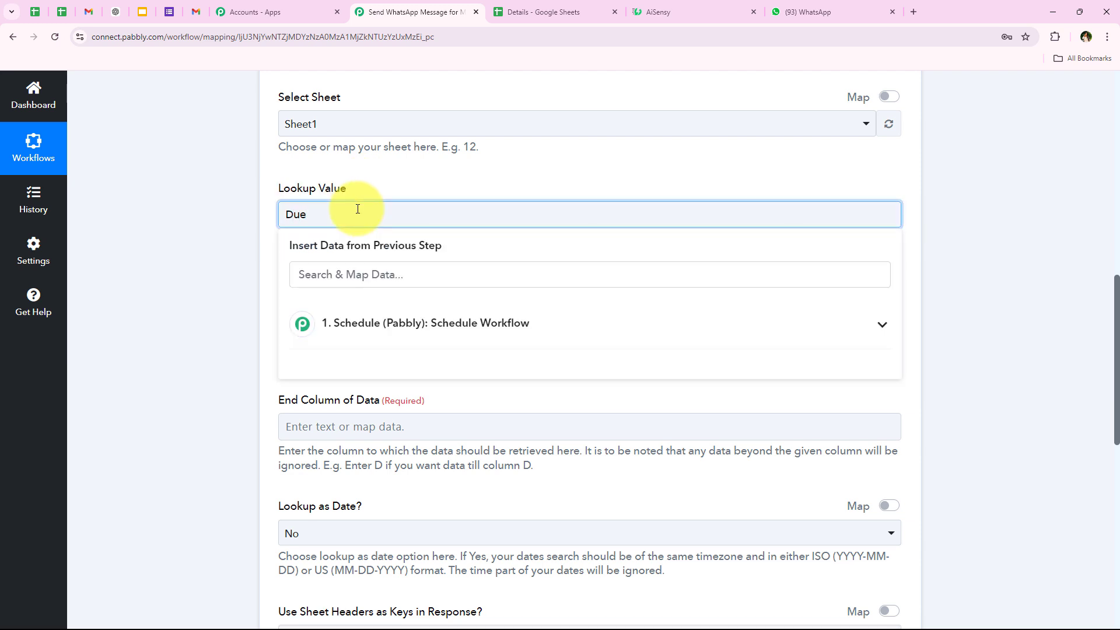
{"action": "left_click", "coordinate": [257, 222]}
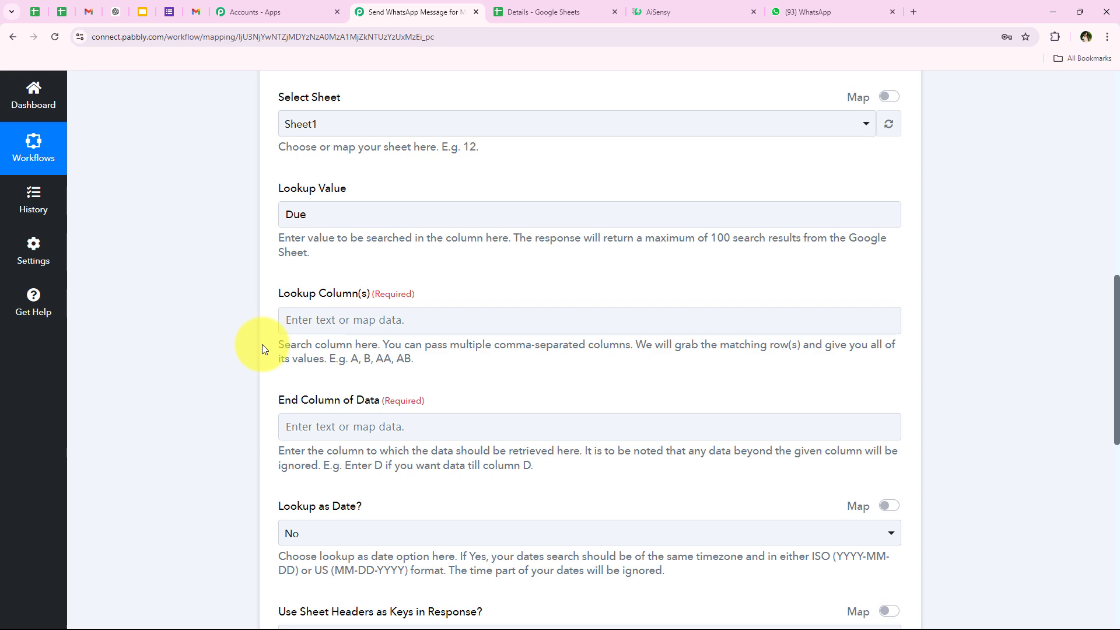
{"action": "scroll", "coordinate": [263, 344], "scroll_direction": "up", "scroll_amount": 1}
{"action": "scroll", "coordinate": [263, 345], "scroll_direction": "down", "scroll_amount": 3}
{"action": "scroll", "coordinate": [430, 303], "scroll_direction": "down", "scroll_amount": 2}
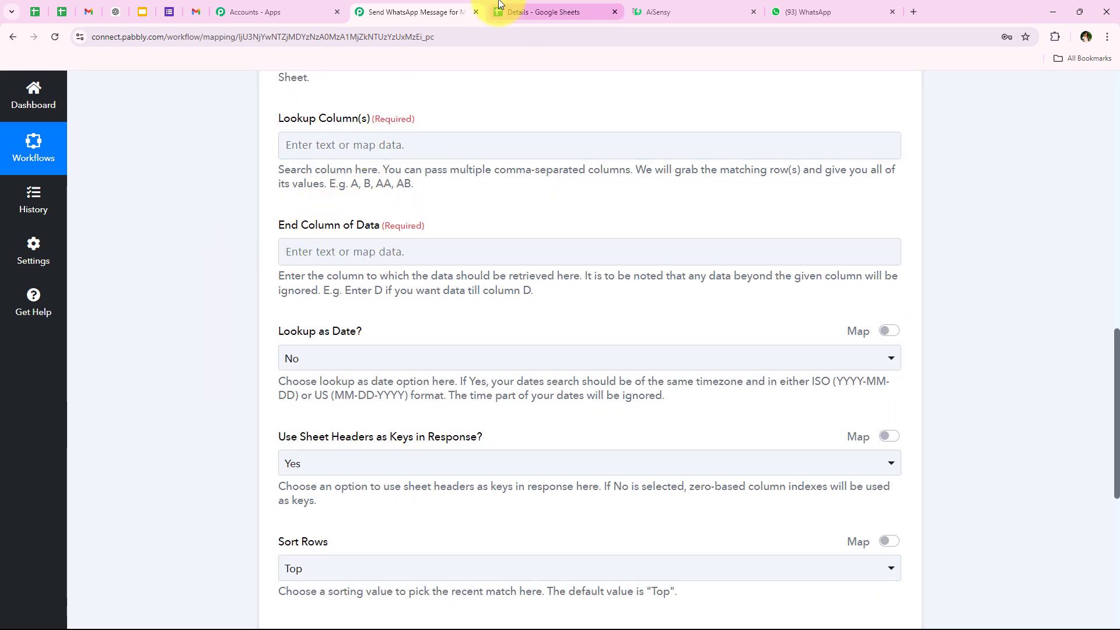
{"action": "left_click", "coordinate": [498, 5]}
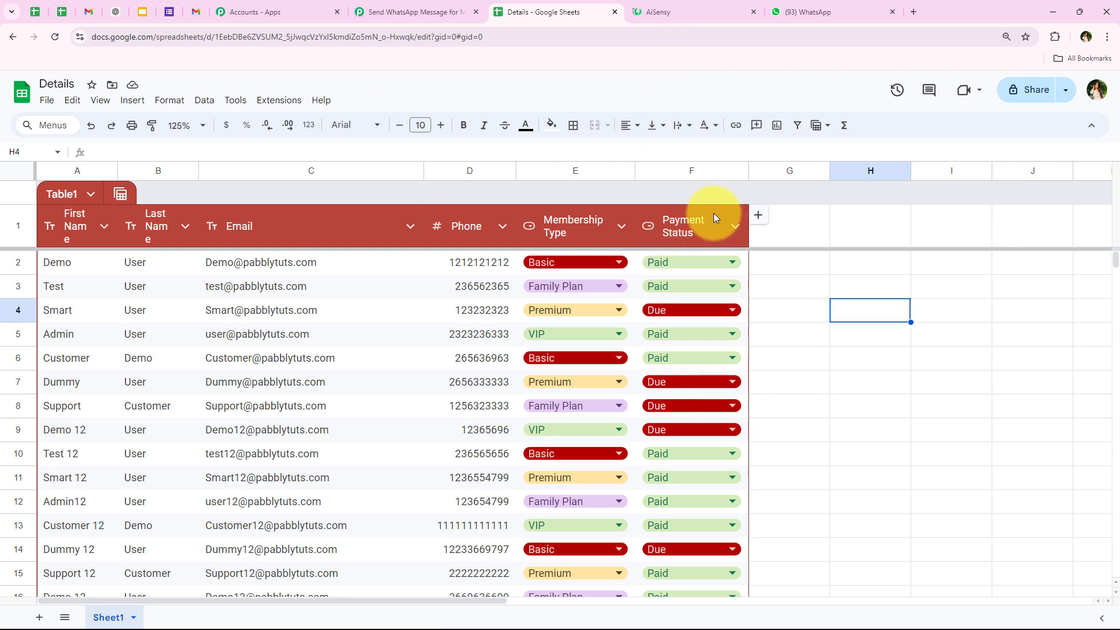
{"action": "left_click", "coordinate": [403, 10]}
{"action": "left_click", "coordinate": [333, 150]}
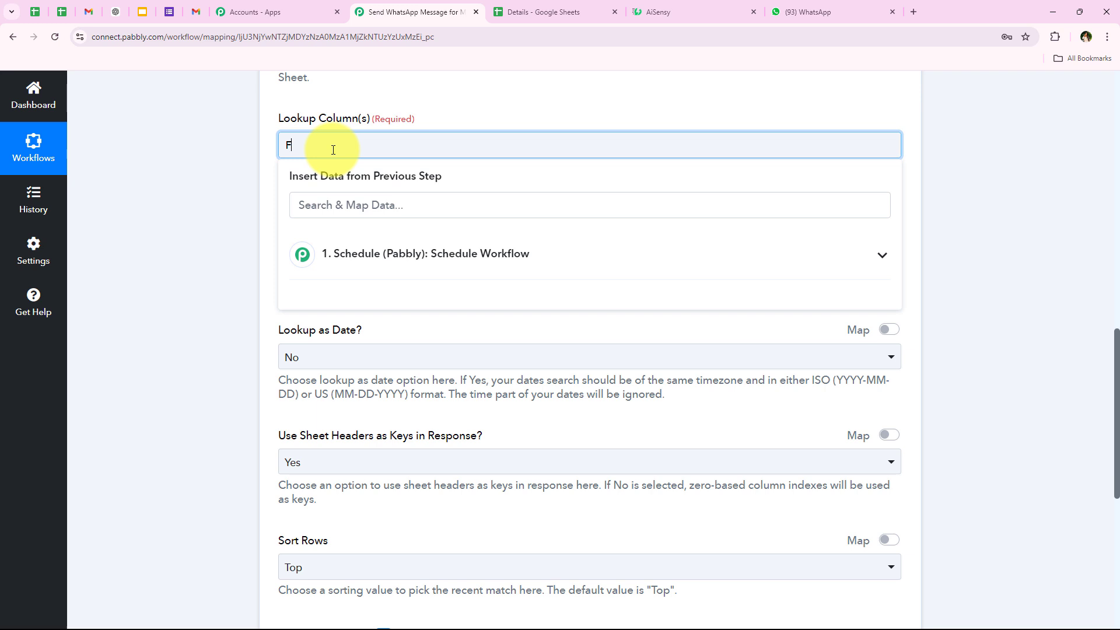
{"action": "left_click", "coordinate": [238, 173]}
{"action": "left_click", "coordinate": [554, 11]}
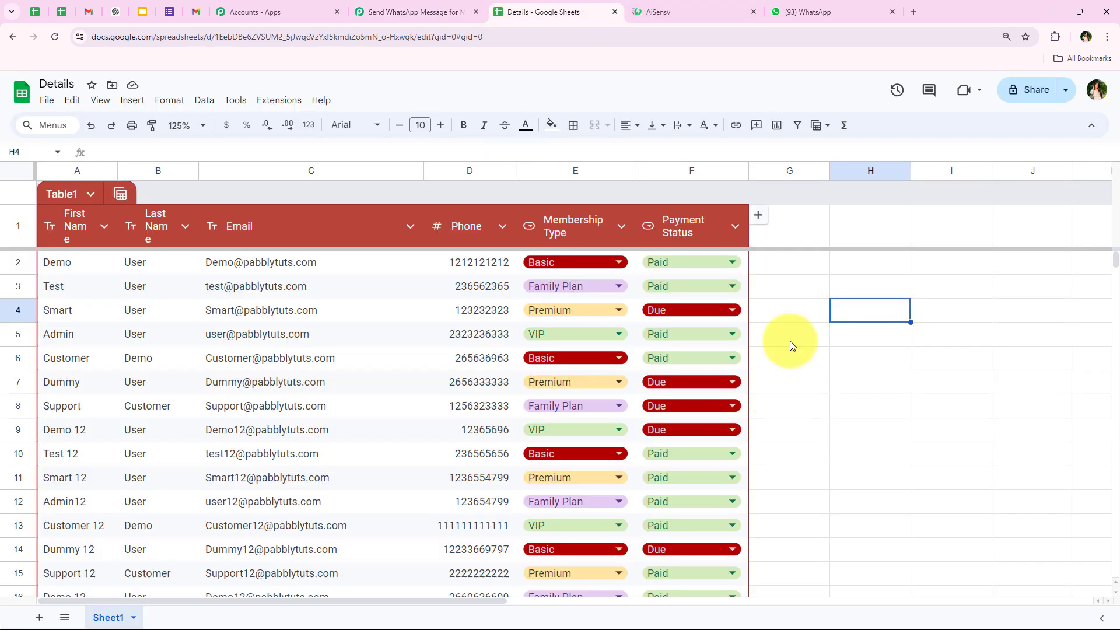
{"action": "left_click", "coordinate": [358, 4]}
{"action": "scroll", "coordinate": [235, 391], "scroll_direction": "down", "scroll_amount": 1}
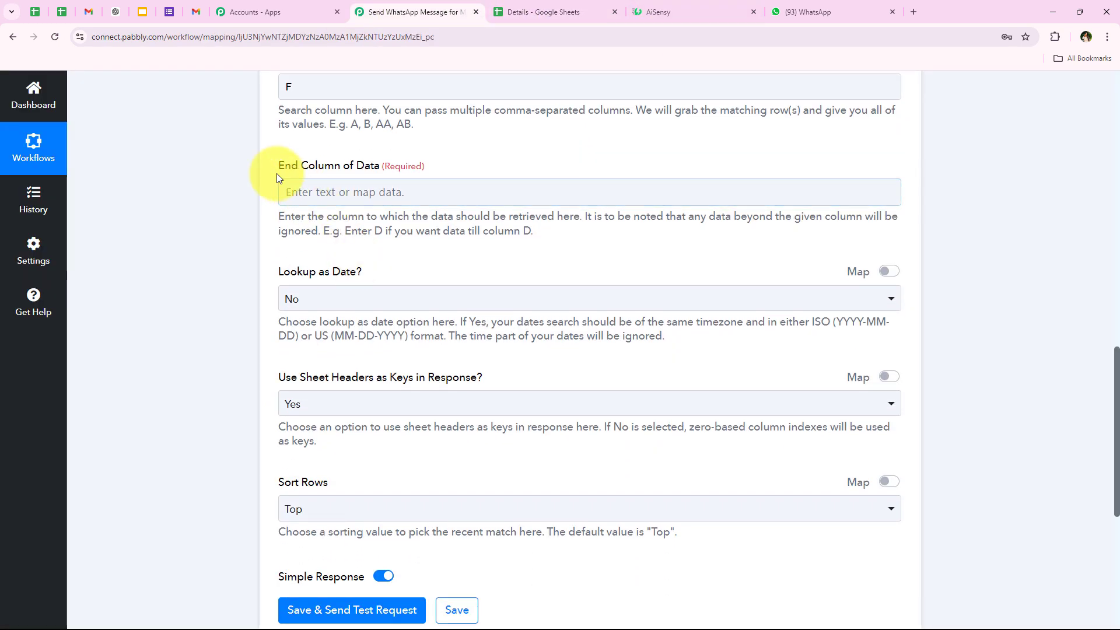
Keep Lookup as Date No, sheet headers as keys Yes, and Sort Rows Top.
{"action": "left_click", "coordinate": [353, 194]}
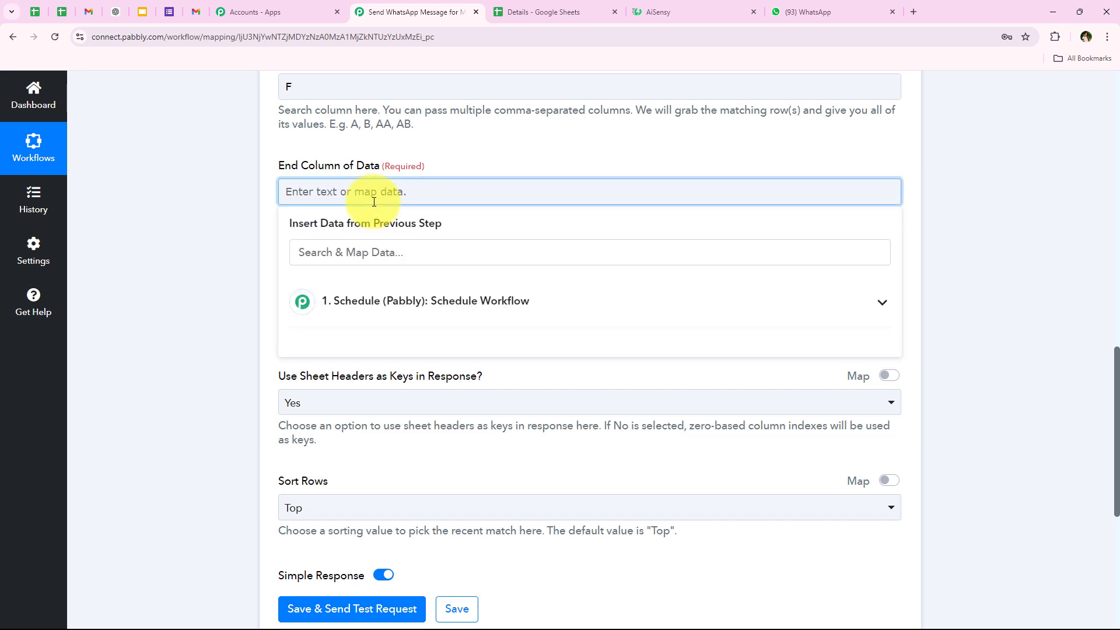
{"action": "left_click", "coordinate": [195, 244]}
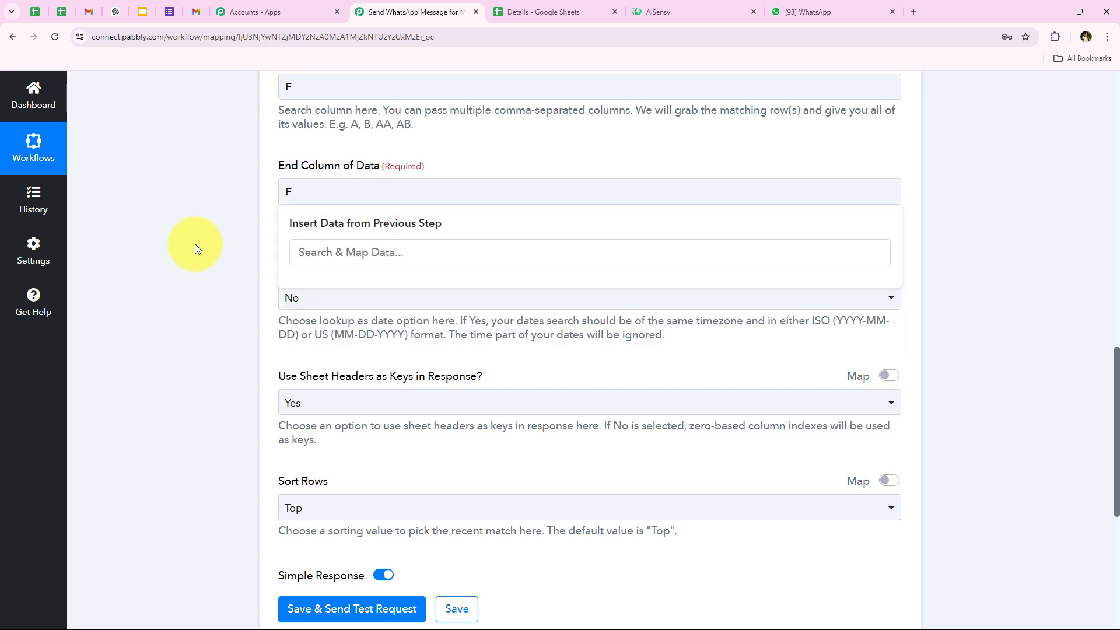
{"action": "scroll", "coordinate": [244, 373], "scroll_direction": "down", "scroll_amount": 1}
{"action": "left_click_drag", "start_coordinate": [280, 215], "coordinate": [383, 215]}
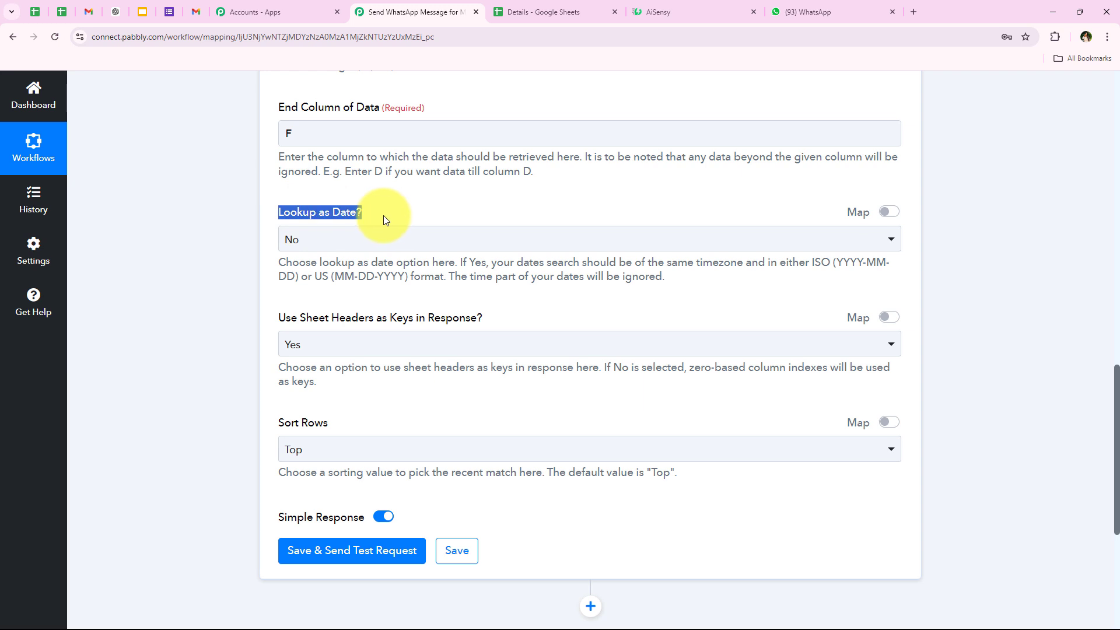
{"action": "left_click", "coordinate": [296, 239]}
{"action": "left_click", "coordinate": [309, 302]}
{"action": "scroll", "coordinate": [226, 287], "scroll_direction": "down", "scroll_amount": 1}
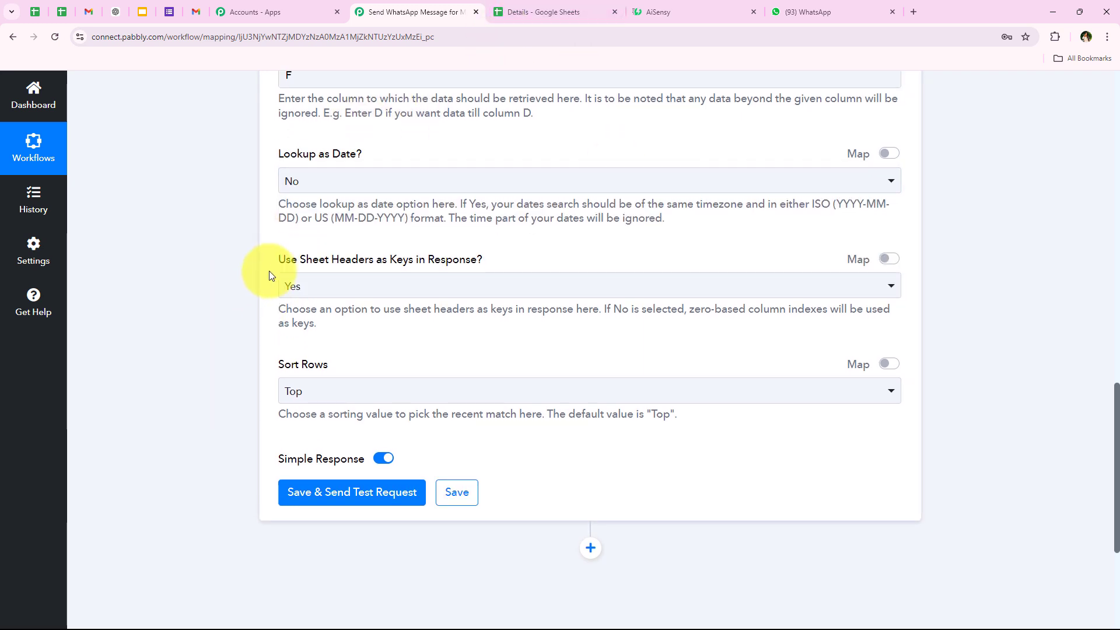
{"action": "left_click_drag", "start_coordinate": [434, 265], "coordinate": [457, 291]}
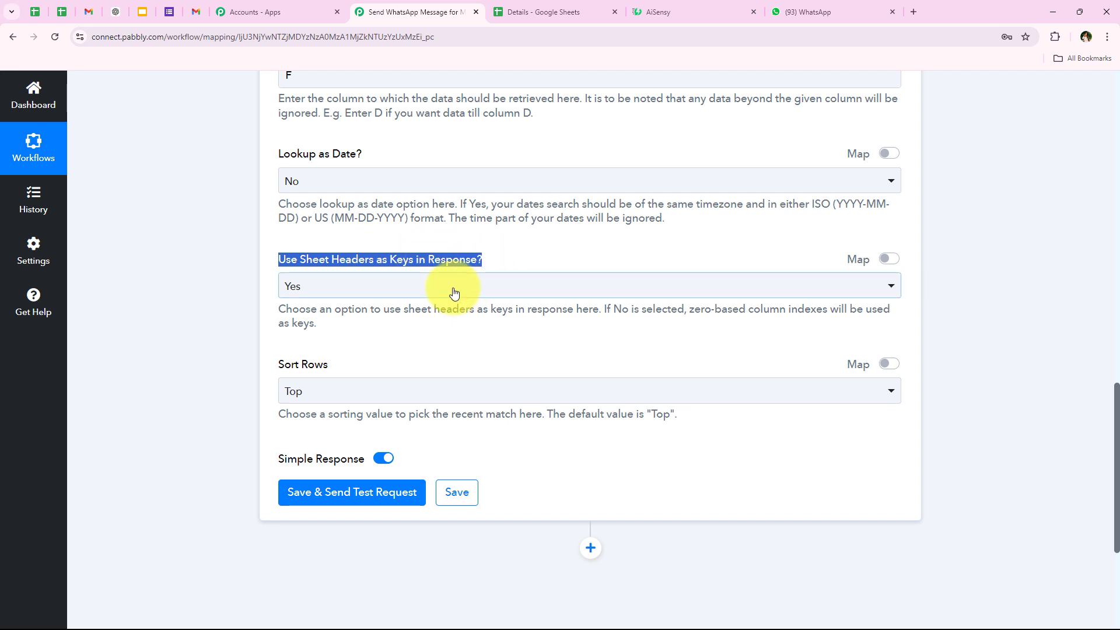
{"action": "left_click", "coordinate": [457, 291]}
{"action": "left_click", "coordinate": [227, 356]}
{"action": "left_click_drag", "start_coordinate": [281, 368], "coordinate": [427, 370]}
{"action": "left_click", "coordinate": [303, 392]}
{"action": "left_click", "coordinate": [164, 395]}
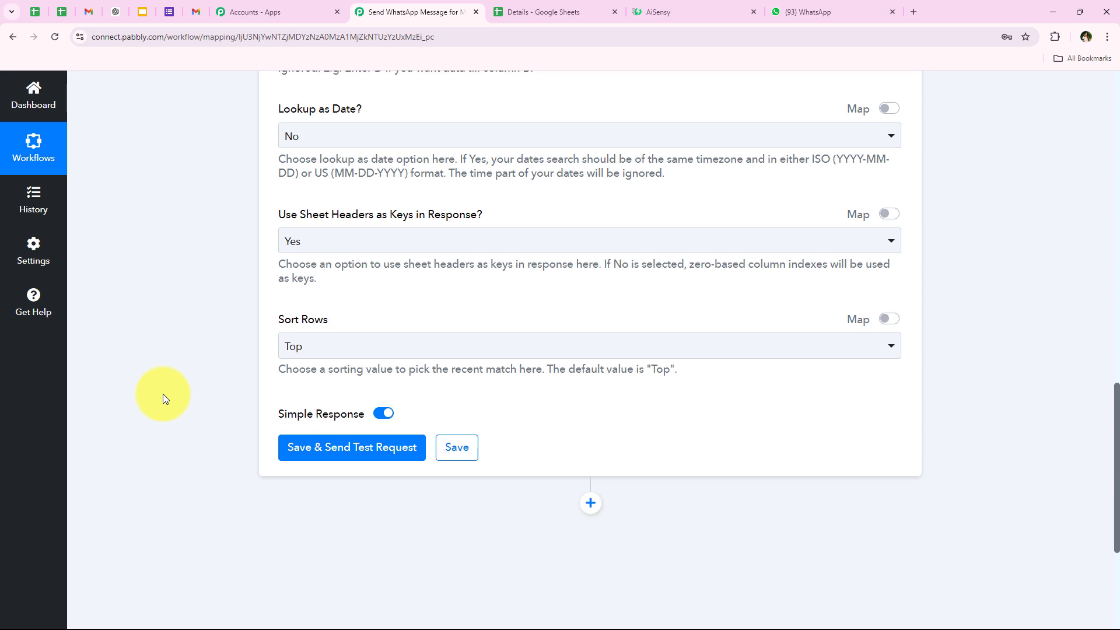
Turn Simple Response off, then save and send a test request.
{"action": "scroll", "coordinate": [233, 327], "scroll_direction": "down", "scroll_amount": 2}
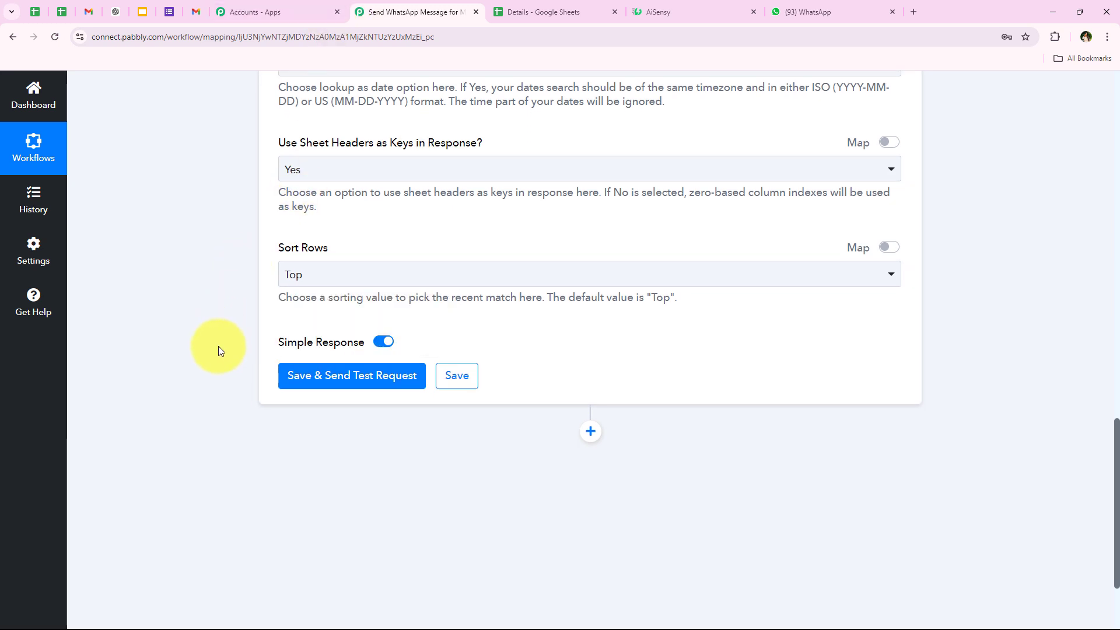
{"action": "left_click_drag", "start_coordinate": [275, 345], "coordinate": [382, 347]}
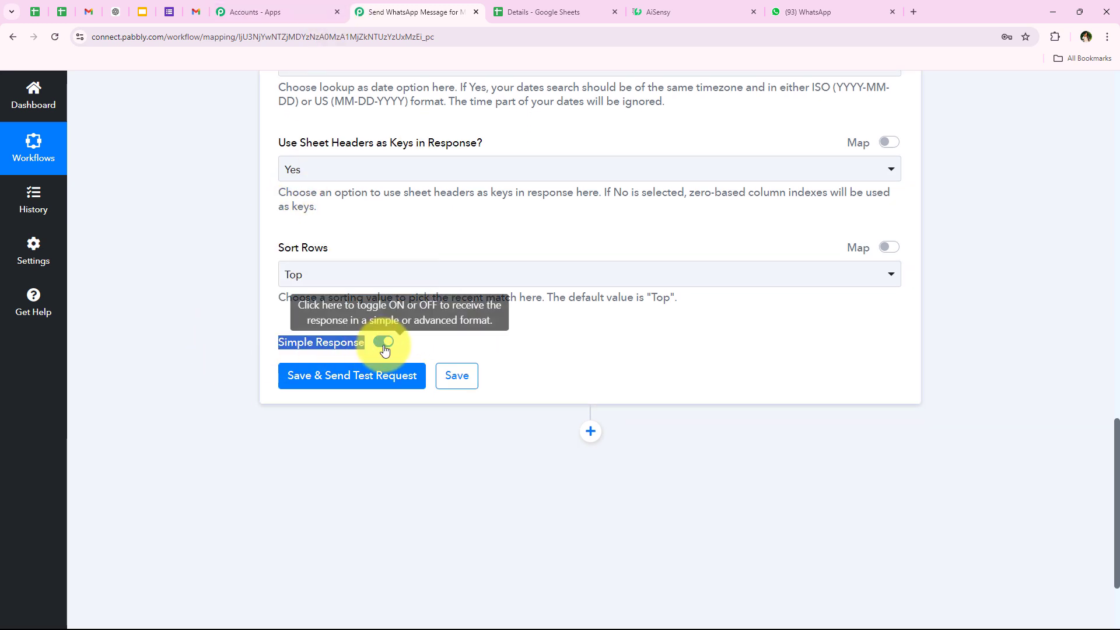
{"action": "left_click", "coordinate": [383, 349]}
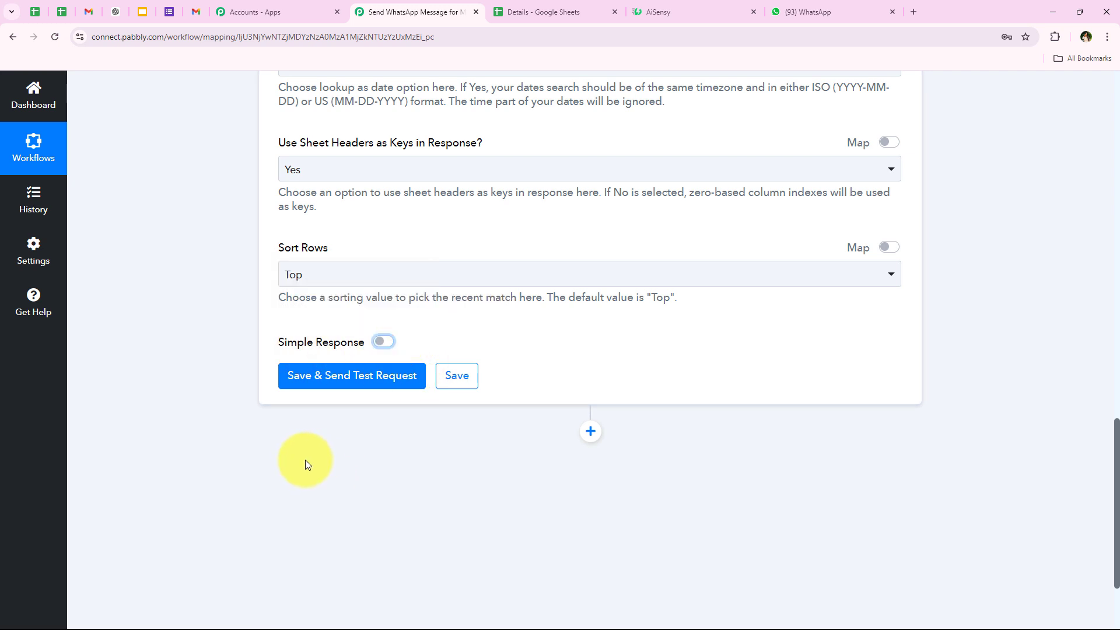
{"action": "scroll", "coordinate": [302, 461], "scroll_direction": "down", "scroll_amount": 1}
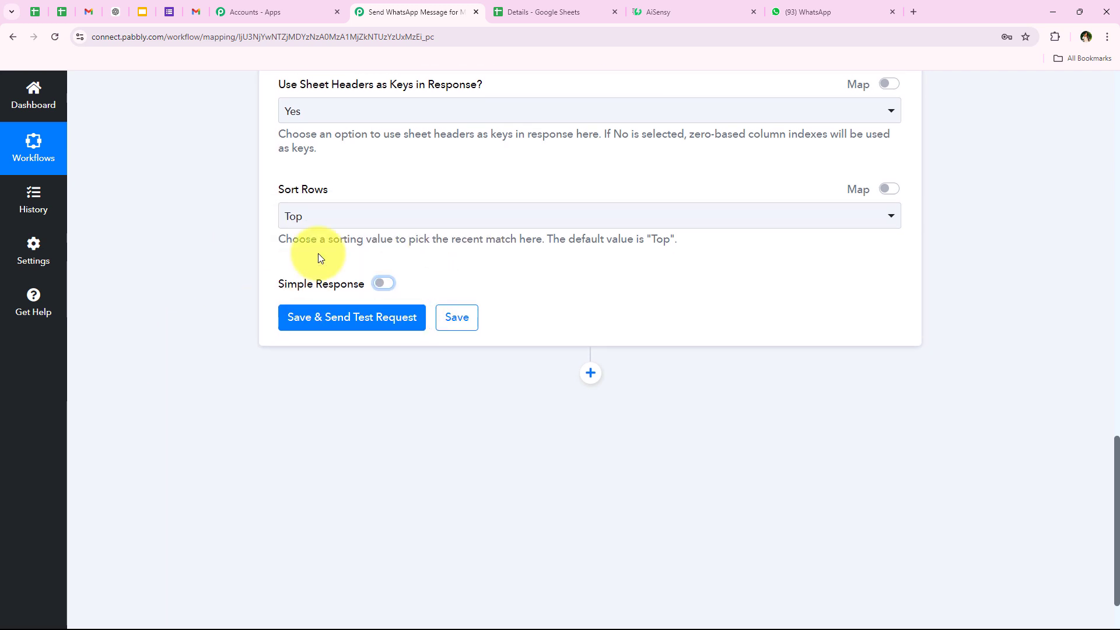
{"action": "left_click", "coordinate": [389, 318]}
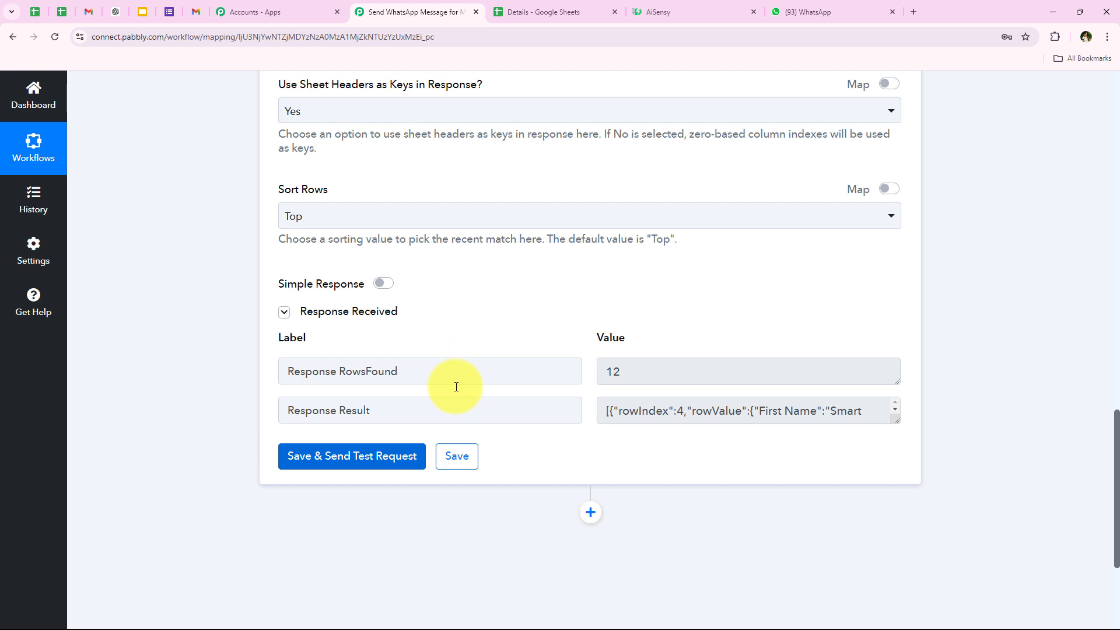
Enlarge the lookup step's Response Result box so more matching rows are visible.
{"action": "left_click_drag", "start_coordinate": [895, 420], "coordinate": [894, 562]}
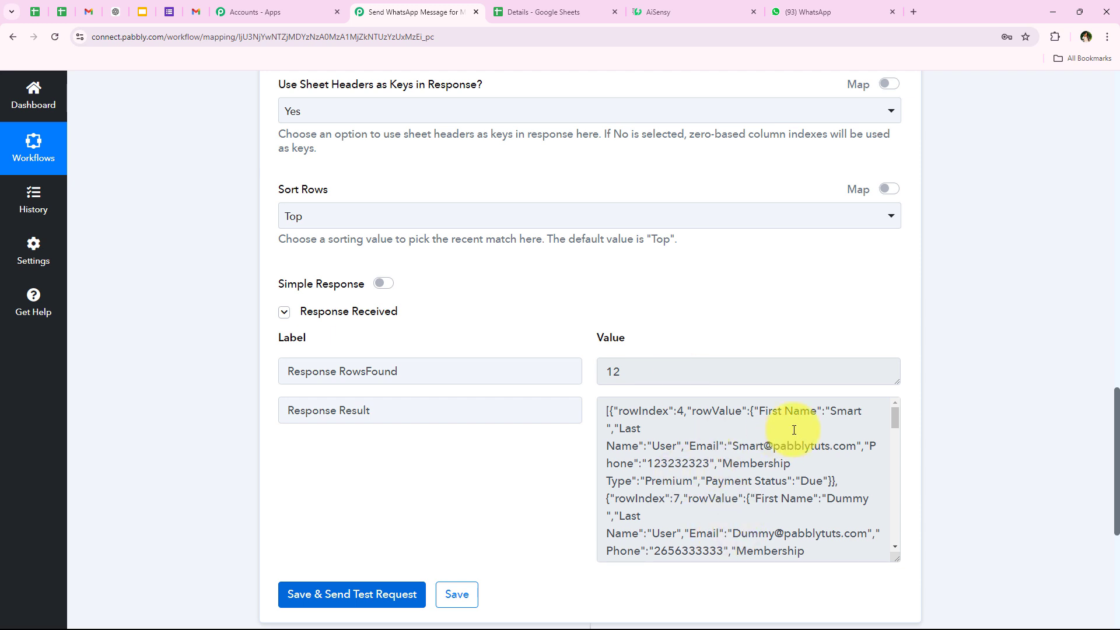
{"action": "left_click", "coordinate": [769, 412]}
{"action": "left_click_drag", "start_coordinate": [758, 411], "coordinate": [817, 411]}
{"action": "left_click", "coordinate": [665, 420]}
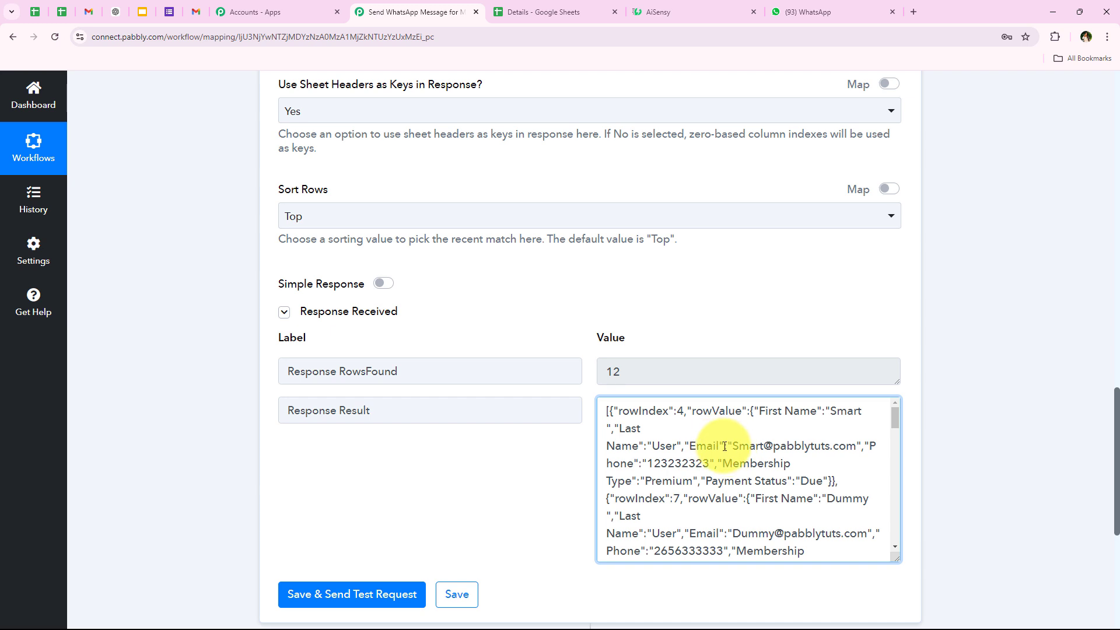
Scroll through the 12 Details rows, each with Payment Status 'Due', then back to the top.
{"action": "scroll", "coordinate": [701, 465], "scroll_direction": "down", "scroll_amount": 5}
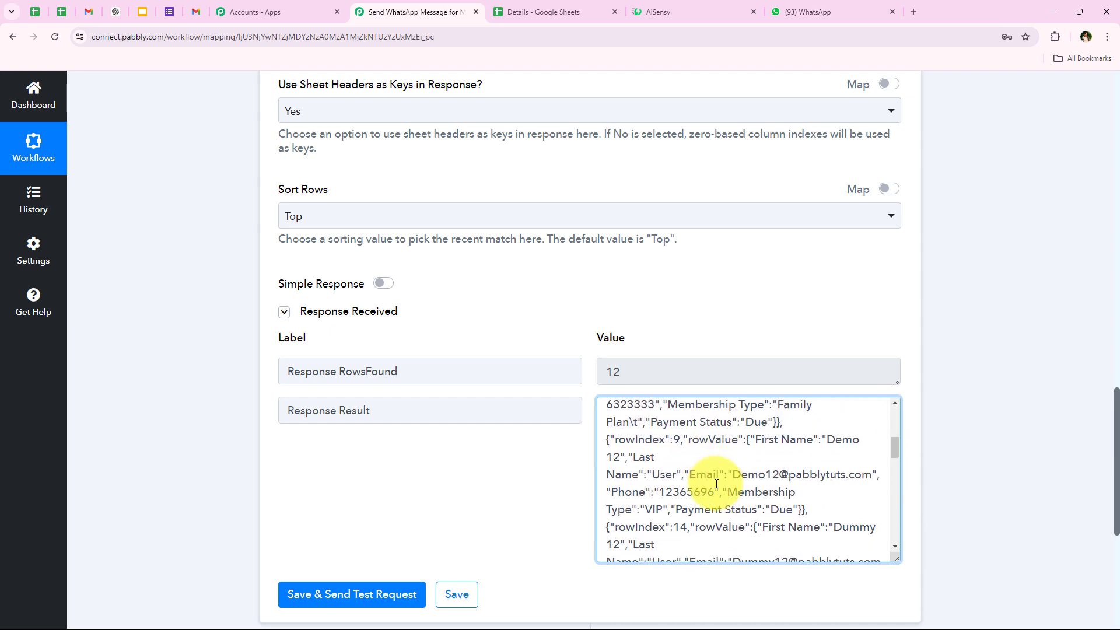
{"action": "scroll", "coordinate": [700, 467], "scroll_direction": "up", "scroll_amount": 5}
{"action": "scroll", "coordinate": [656, 458], "scroll_direction": "down", "scroll_amount": 5}
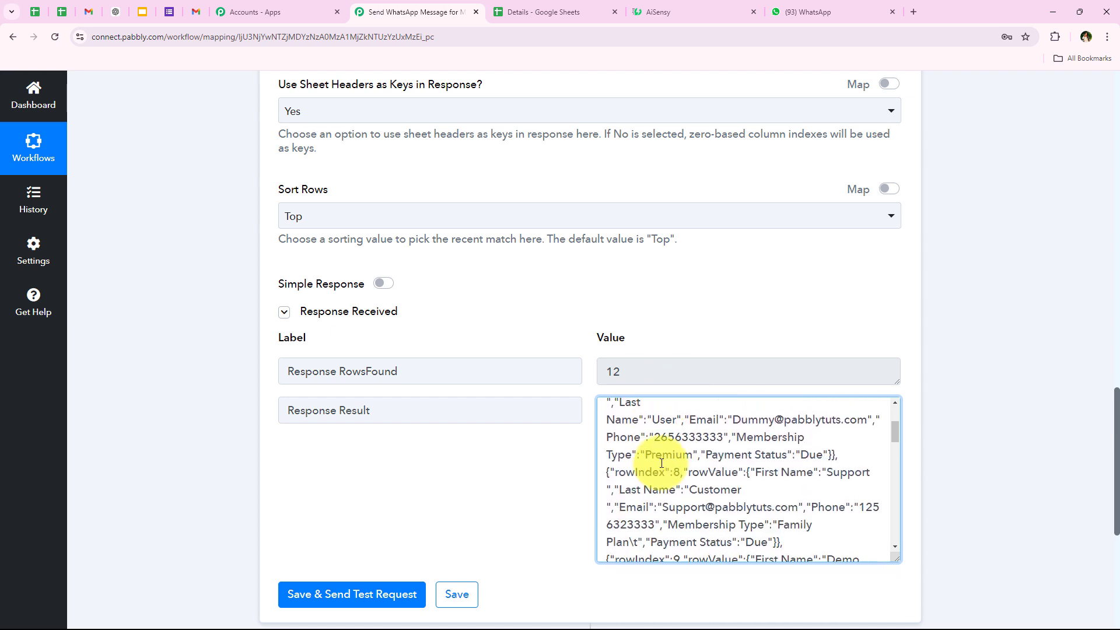
{"action": "scroll", "coordinate": [660, 465], "scroll_direction": "down", "scroll_amount": 8}
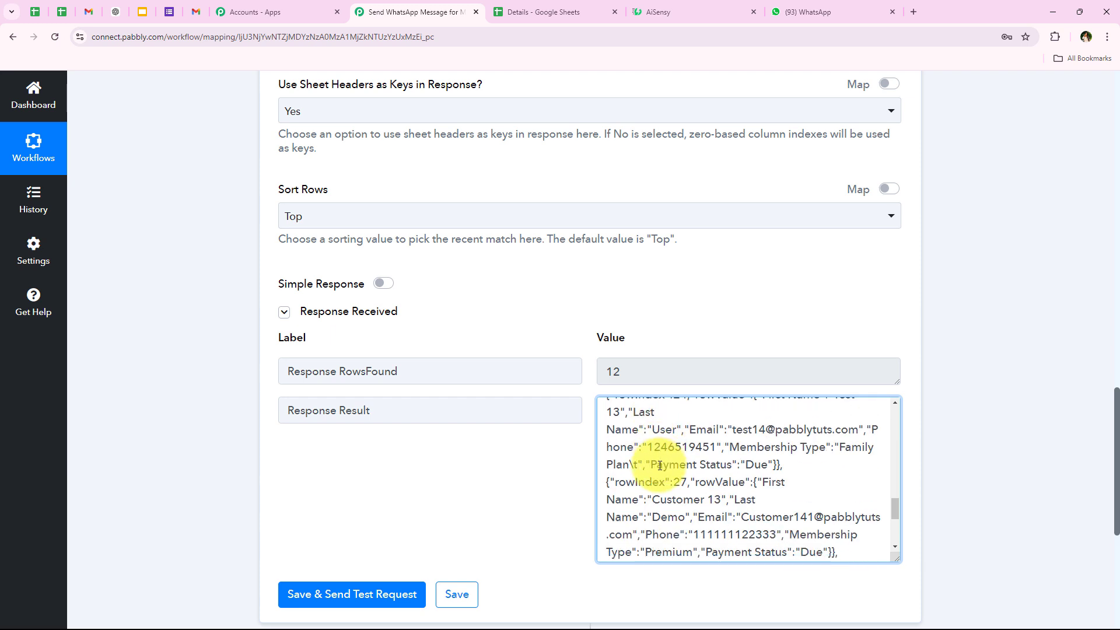
{"action": "scroll", "coordinate": [671, 467], "scroll_direction": "down", "scroll_amount": 4}
{"action": "scroll", "coordinate": [729, 514], "scroll_direction": "up", "scroll_amount": 3}
{"action": "scroll", "coordinate": [683, 527], "scroll_direction": "down", "scroll_amount": 1}
{"action": "scroll", "coordinate": [683, 527], "scroll_direction": "up", "scroll_amount": 8}
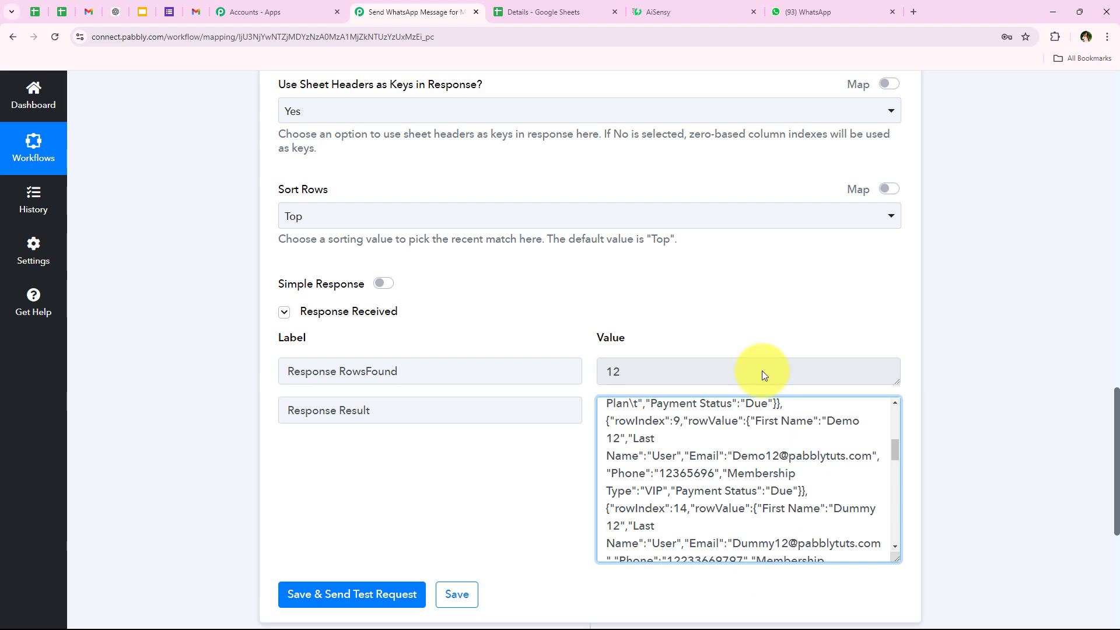
{"action": "scroll", "coordinate": [721, 467], "scroll_direction": "up", "scroll_amount": 5}
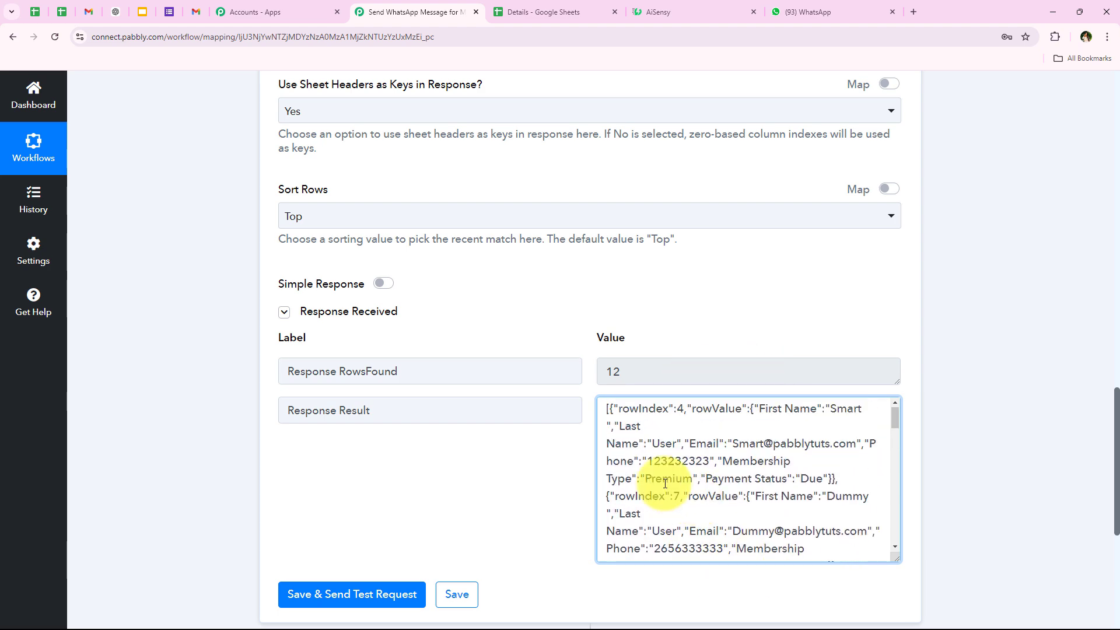
{"action": "scroll", "coordinate": [169, 267], "scroll_direction": "up", "scroll_amount": 20}
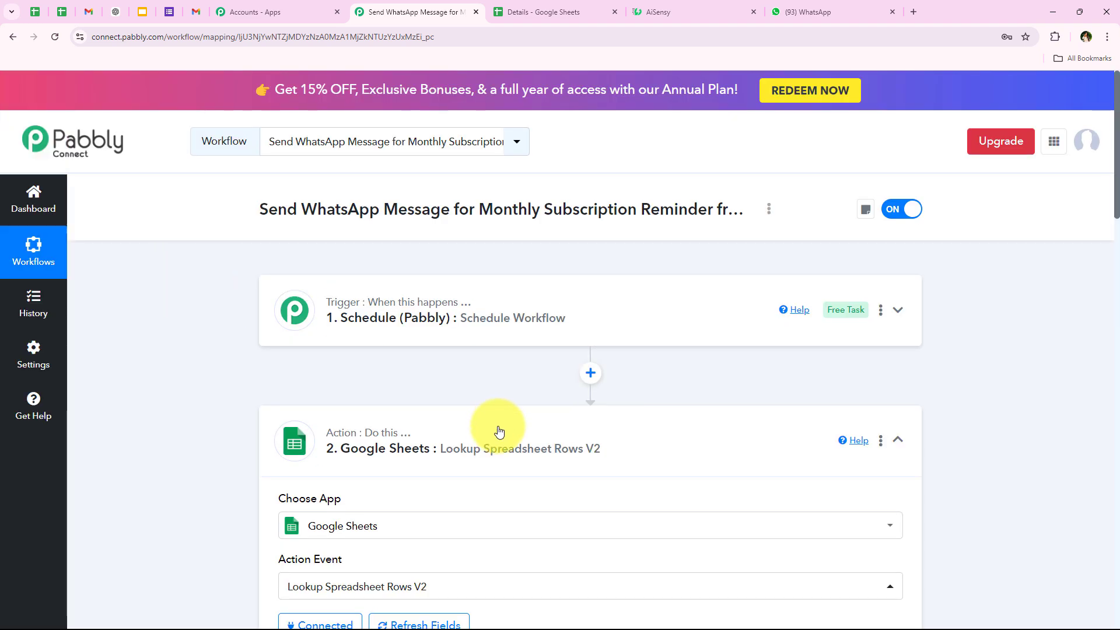
Collapse the Google Sheets lookup and add an Iterator (Pabbly) step after it.
{"action": "left_click", "coordinate": [385, 448]}
{"action": "left_click", "coordinate": [590, 503]}
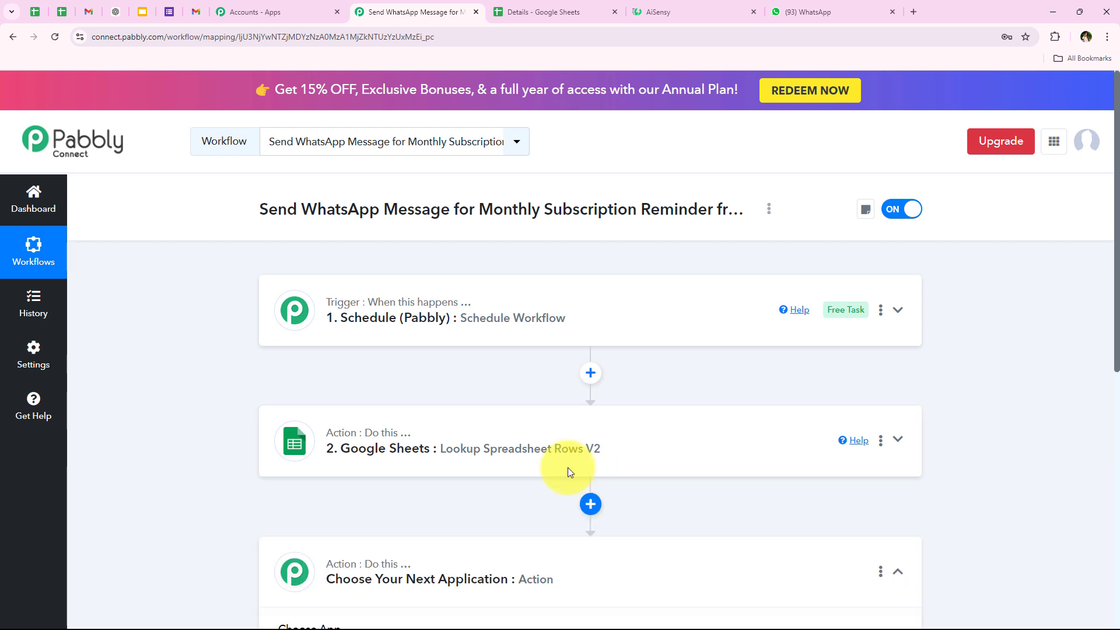
{"action": "scroll", "coordinate": [433, 438], "scroll_direction": "down", "scroll_amount": 6}
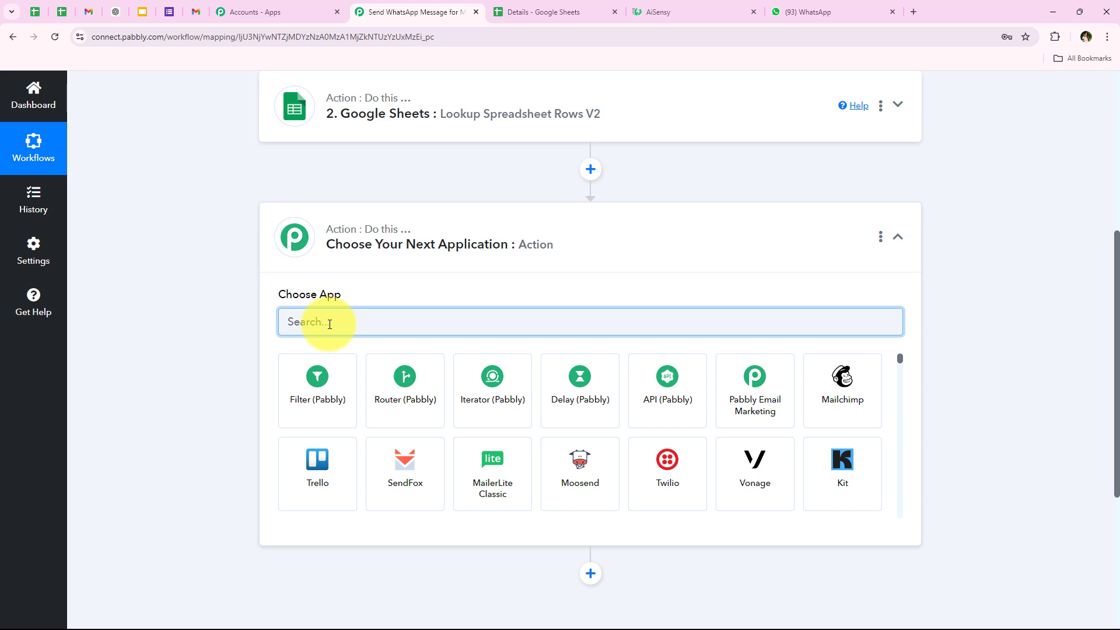
{"action": "type", "text": "te"}
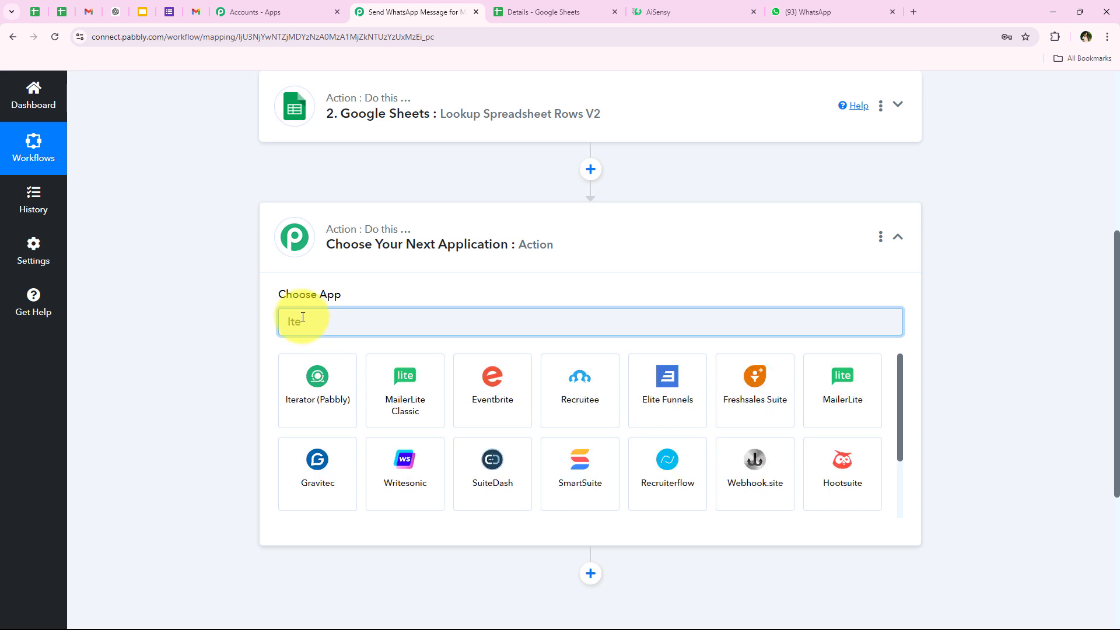
{"action": "type", "text": "rator"}
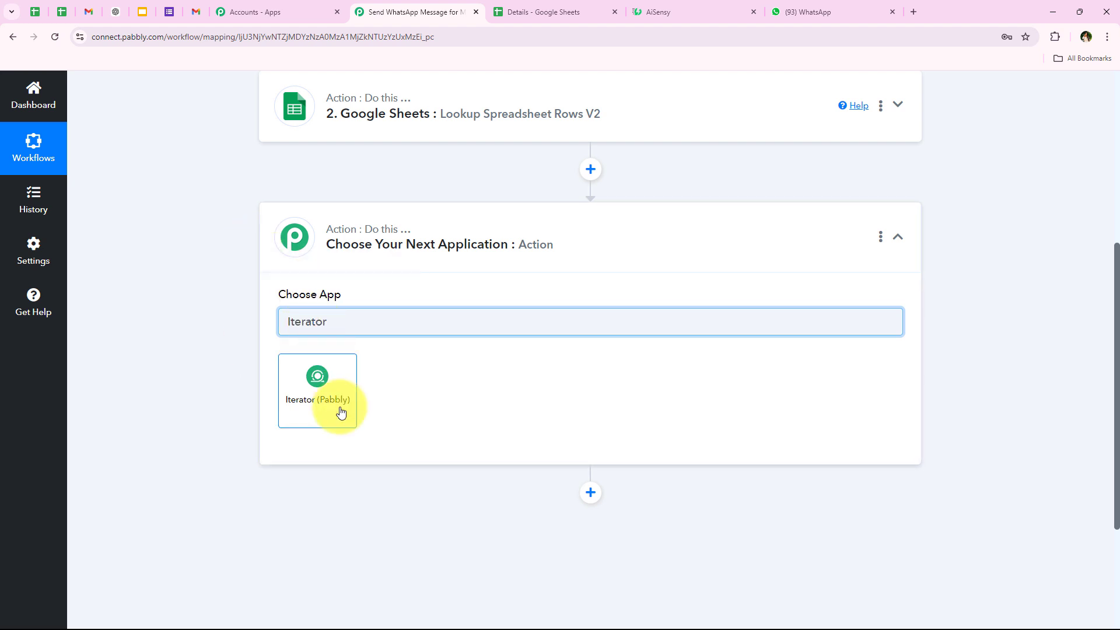
{"action": "left_click", "coordinate": [341, 409]}
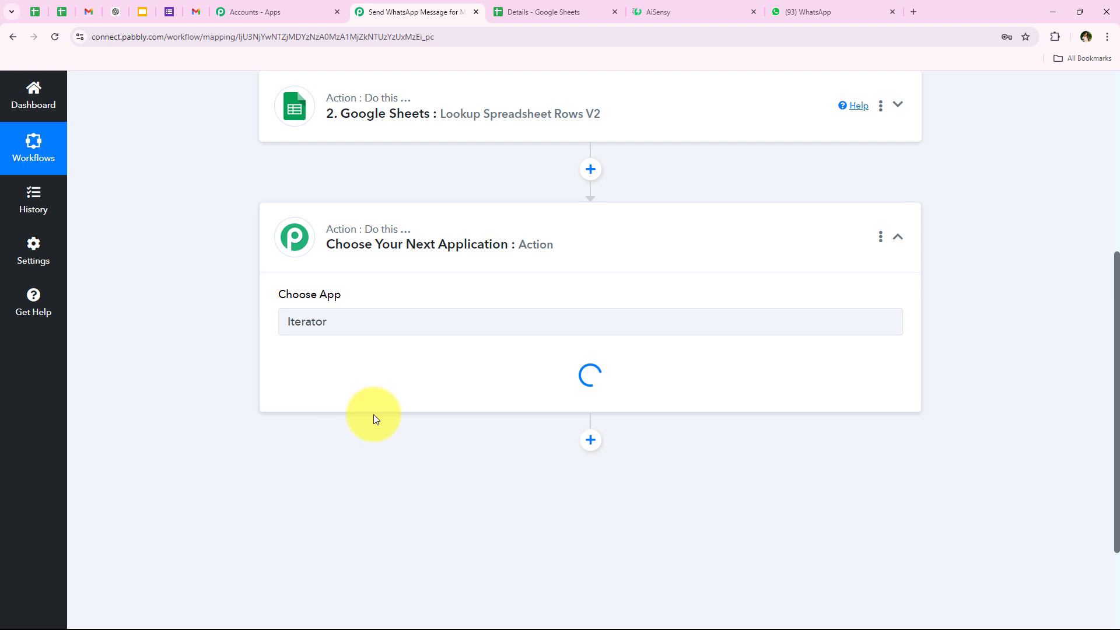
Set the Iterator step's action event to Process Arrays.
{"action": "left_click_drag", "start_coordinate": [295, 354], "coordinate": [360, 357]}
{"action": "left_click", "coordinate": [325, 382]}
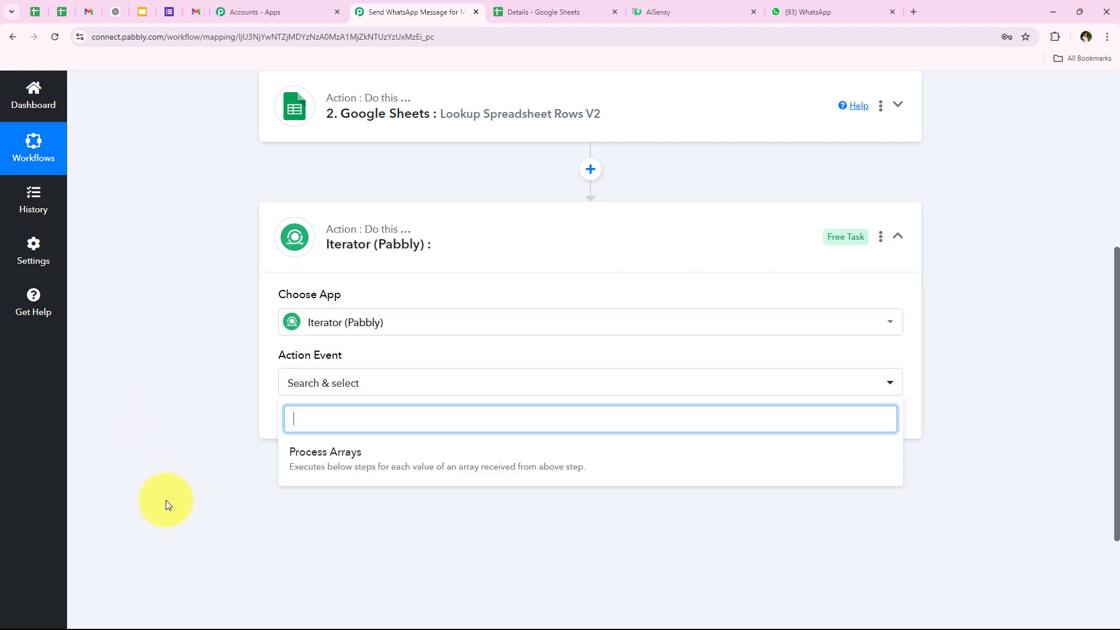
{"action": "left_click", "coordinate": [296, 468]}
Connect the Iterator and choose '2. Response Result []' as the array to process.
{"action": "left_click", "coordinate": [301, 429]}
{"action": "scroll", "coordinate": [264, 433], "scroll_direction": "down", "scroll_amount": 3}
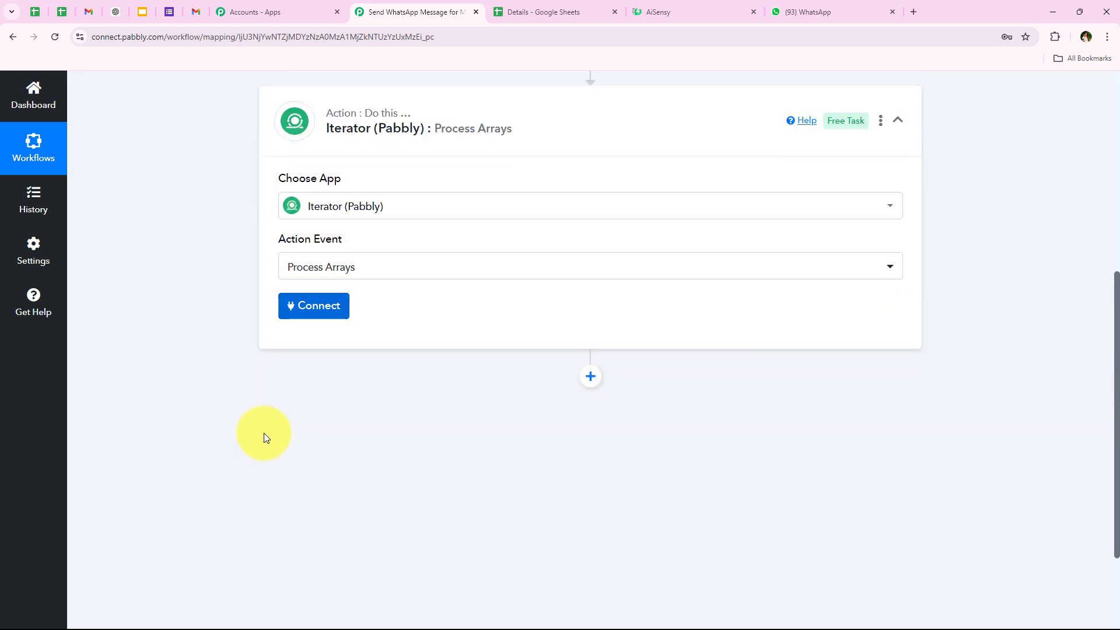
{"action": "left_click_drag", "start_coordinate": [279, 296], "coordinate": [348, 298]}
{"action": "left_click", "coordinate": [359, 321]}
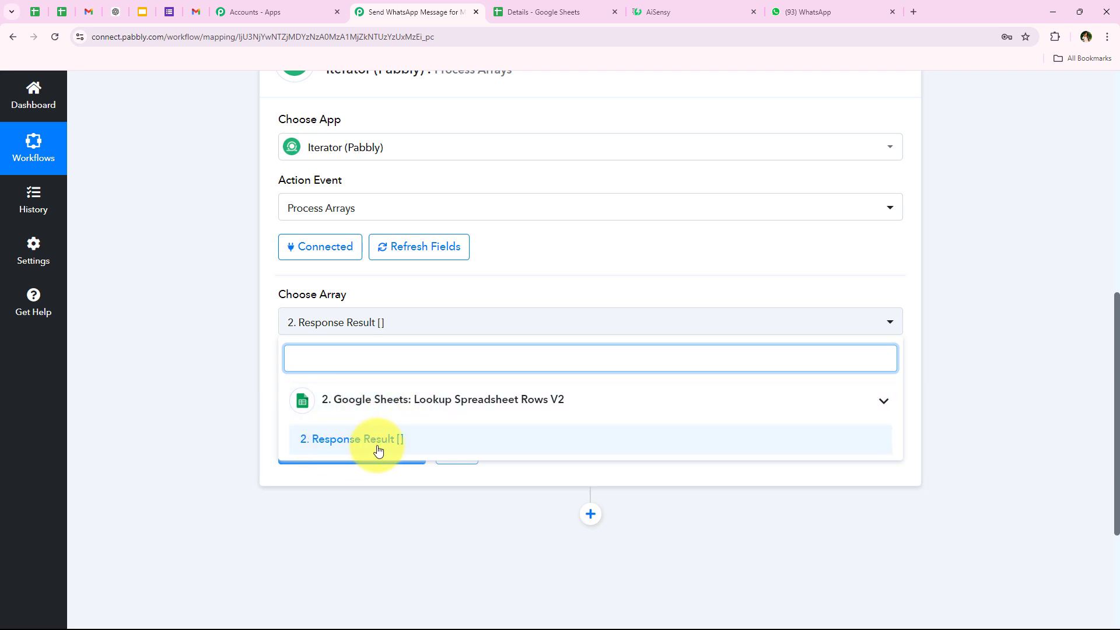
{"action": "left_click", "coordinate": [408, 443]}
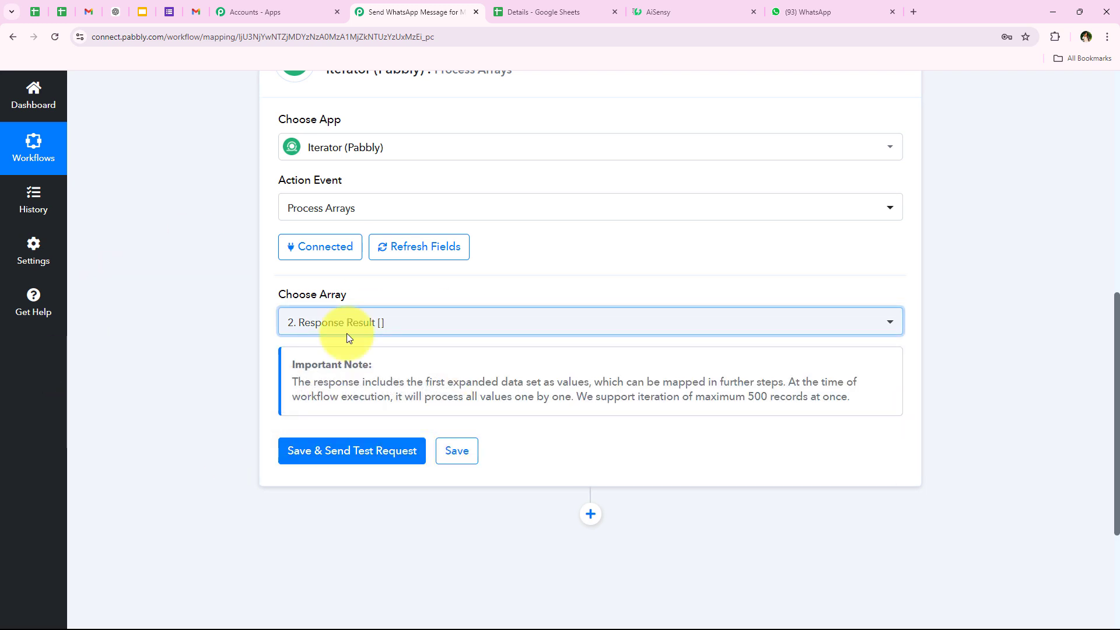
Save and test the Iterator, reviewing row 4's returned member details, Premium and Due.
{"action": "scroll", "coordinate": [191, 388], "scroll_direction": "down", "scroll_amount": 2}
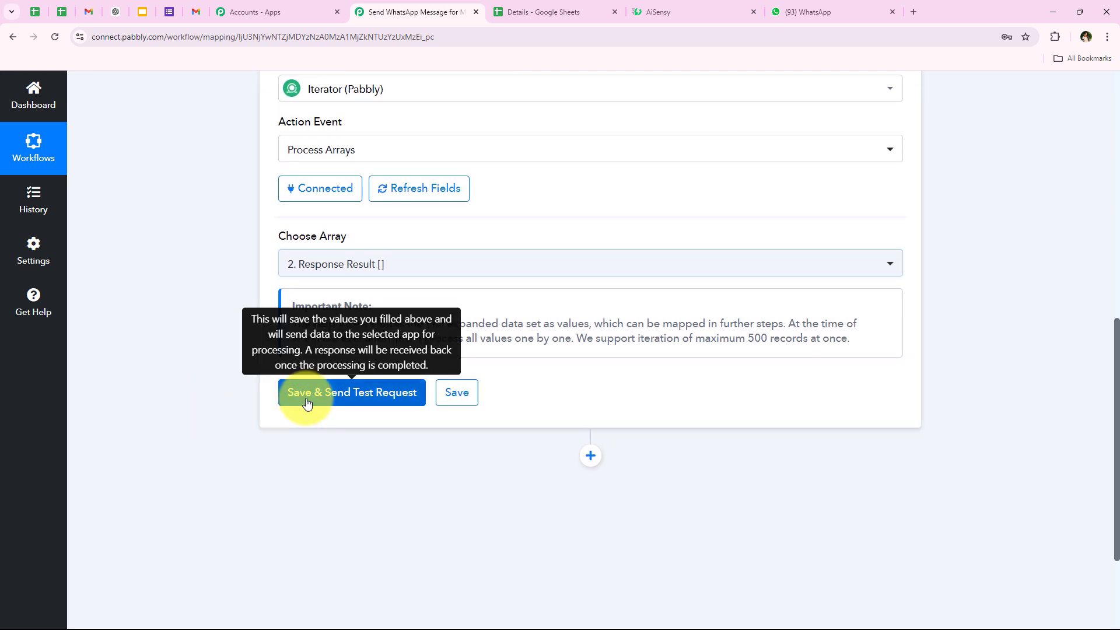
{"action": "left_click", "coordinate": [300, 401]}
{"action": "scroll", "coordinate": [250, 419], "scroll_direction": "down", "scroll_amount": 1}
{"action": "scroll", "coordinate": [245, 431], "scroll_direction": "down", "scroll_amount": 1}
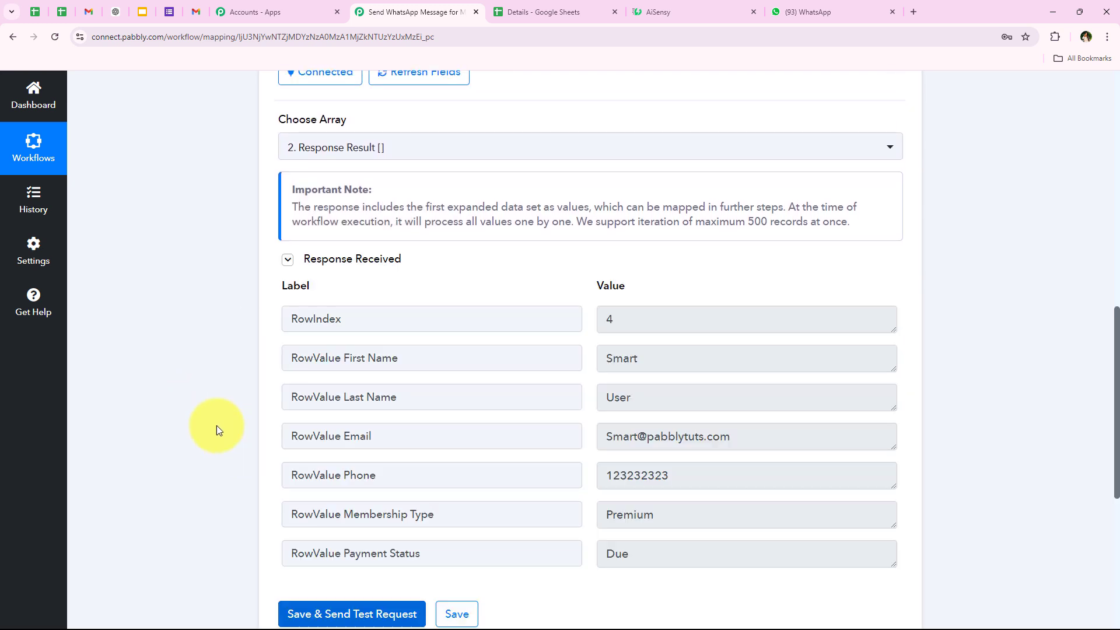
{"action": "scroll", "coordinate": [312, 379], "scroll_direction": "down", "scroll_amount": 1}
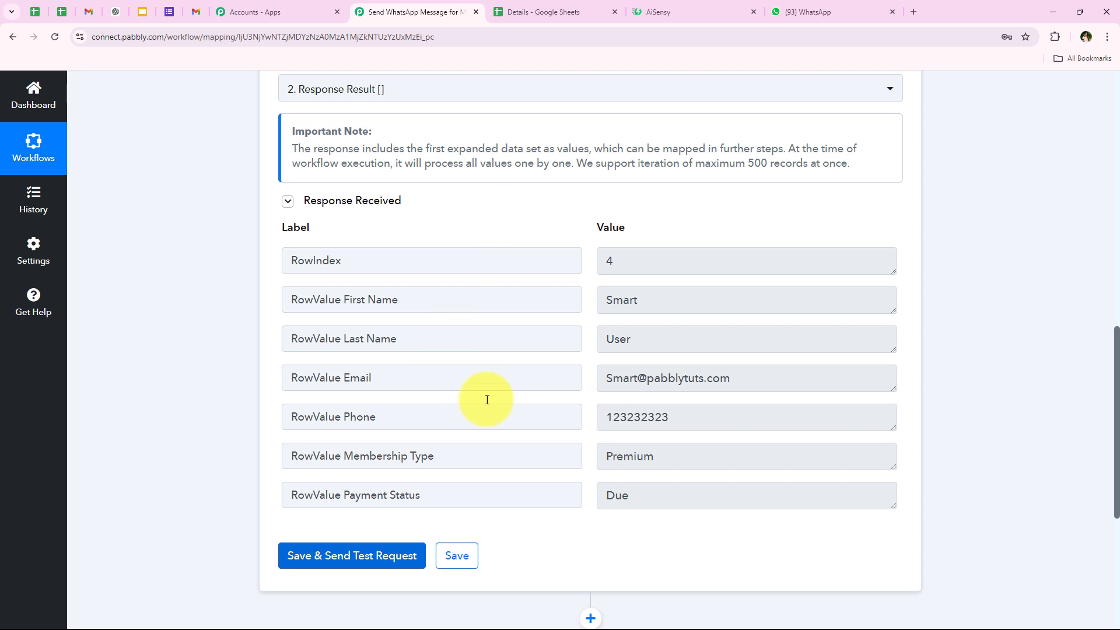
{"action": "left_click", "coordinate": [734, 493]}
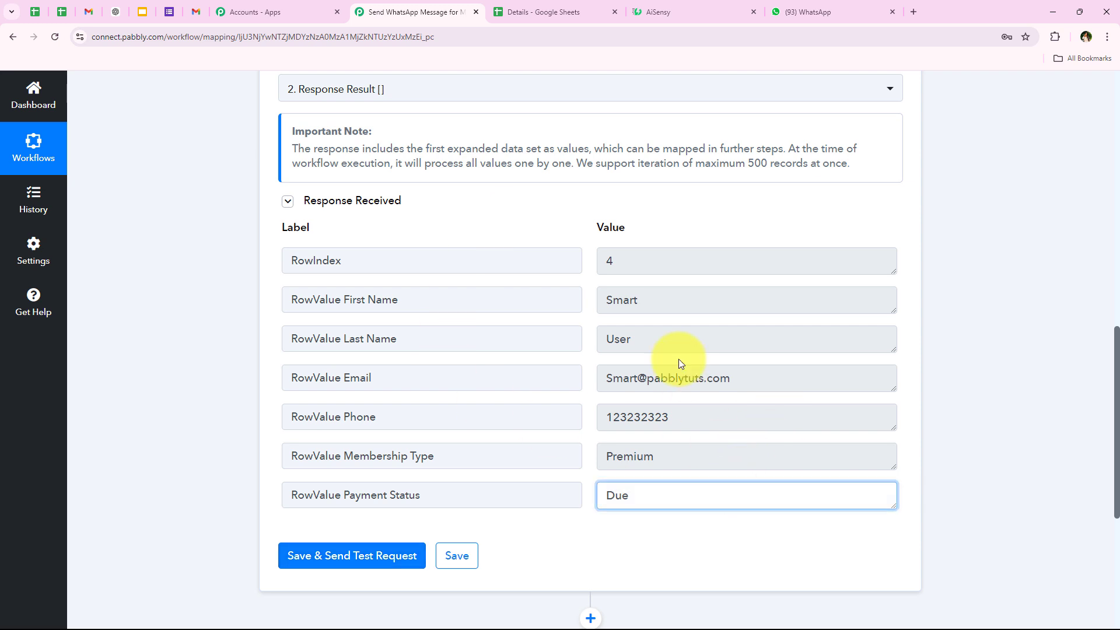
{"action": "left_click", "coordinate": [215, 226]}
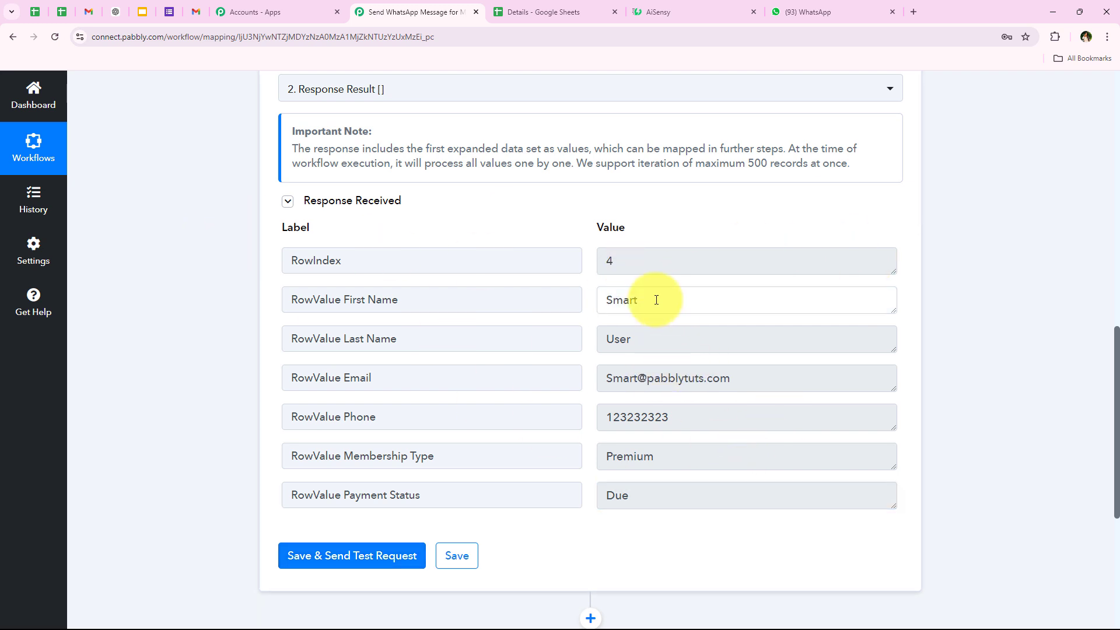
{"action": "left_click_drag", "start_coordinate": [604, 378], "coordinate": [777, 417]}
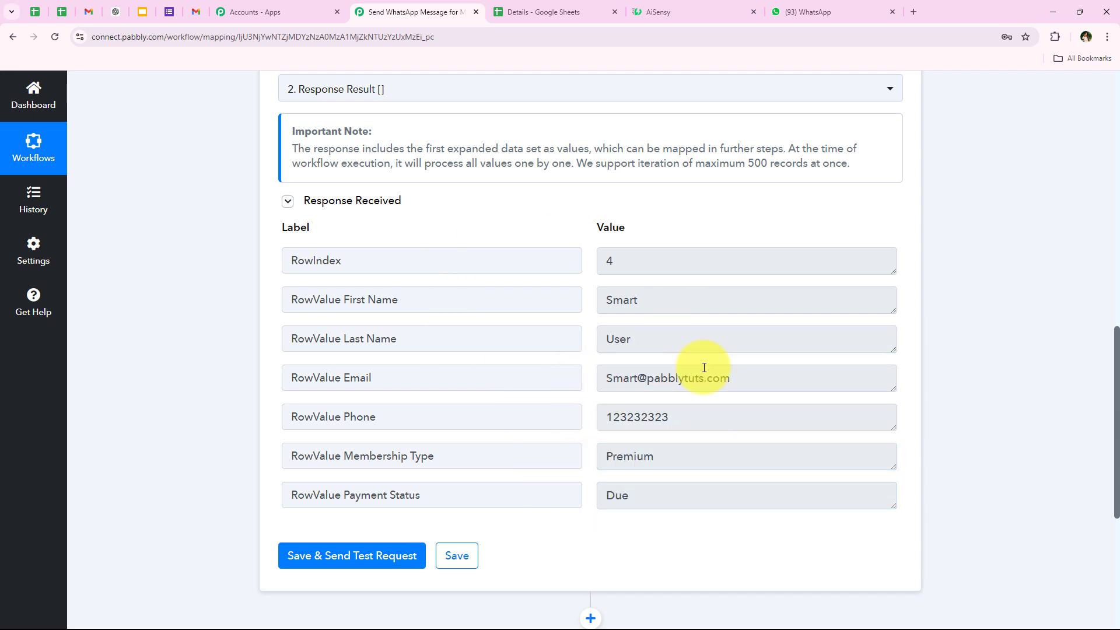
{"action": "left_click", "coordinate": [538, 11]}
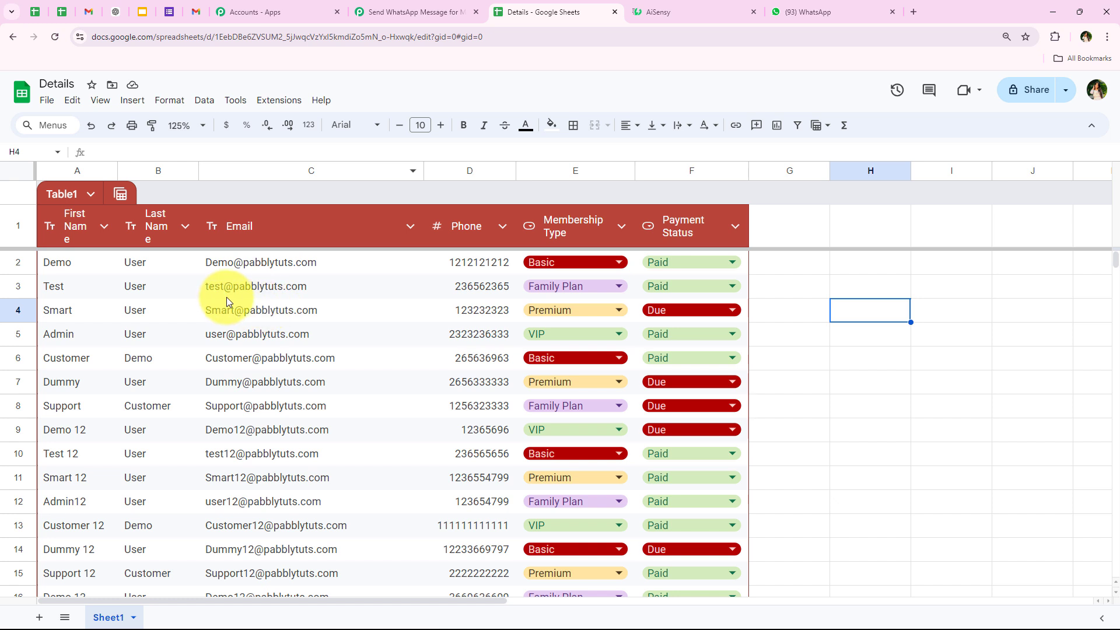
{"action": "left_click_drag", "start_coordinate": [111, 309], "coordinate": [326, 310]}
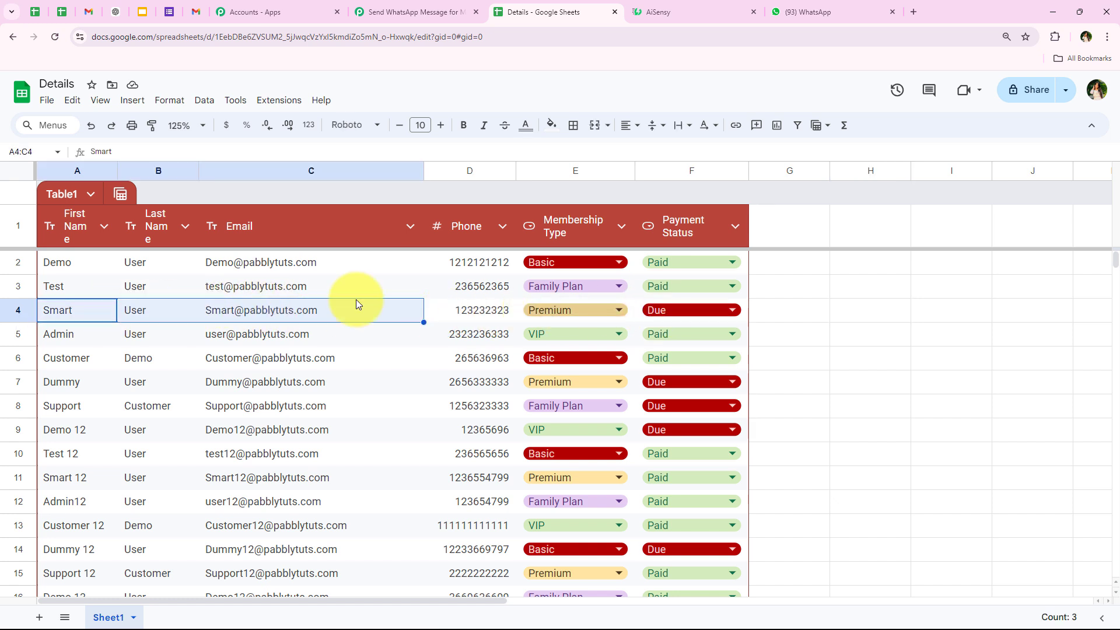
{"action": "left_click", "coordinate": [790, 353]}
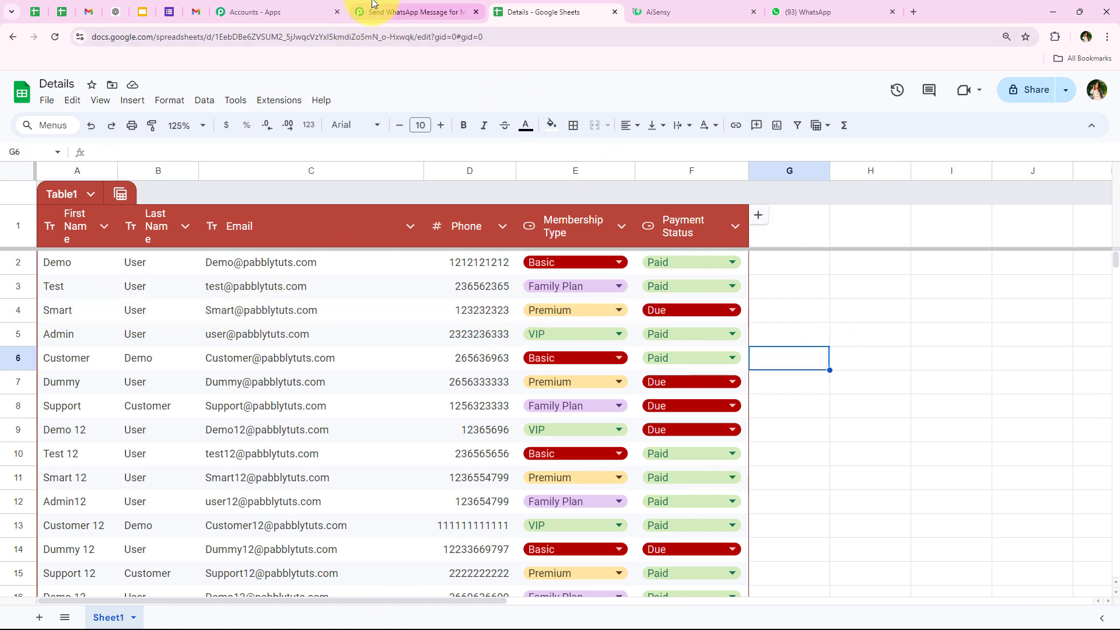
{"action": "left_click", "coordinate": [408, 12]}
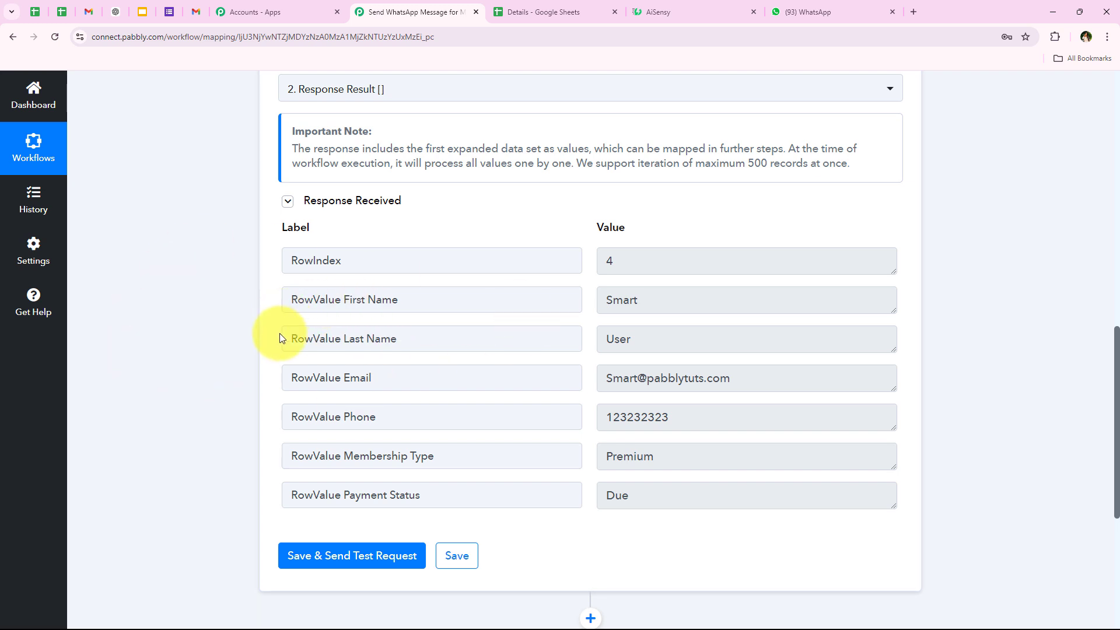
{"action": "scroll", "coordinate": [745, 438], "scroll_direction": "down", "scroll_amount": 1}
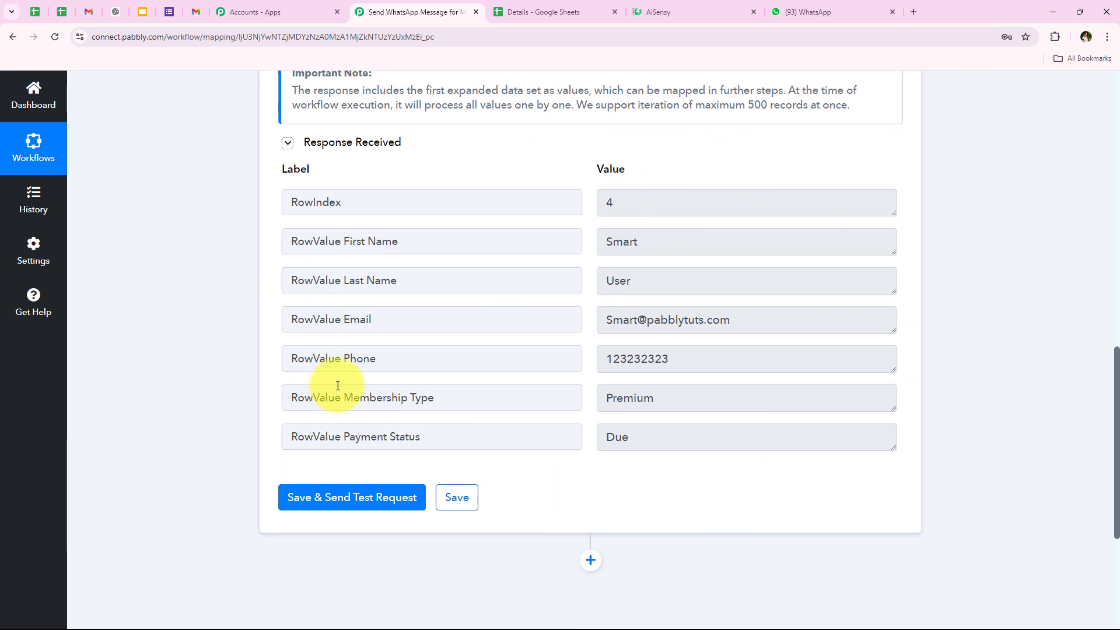
{"action": "scroll", "coordinate": [347, 354], "scroll_direction": "up", "scroll_amount": 2}
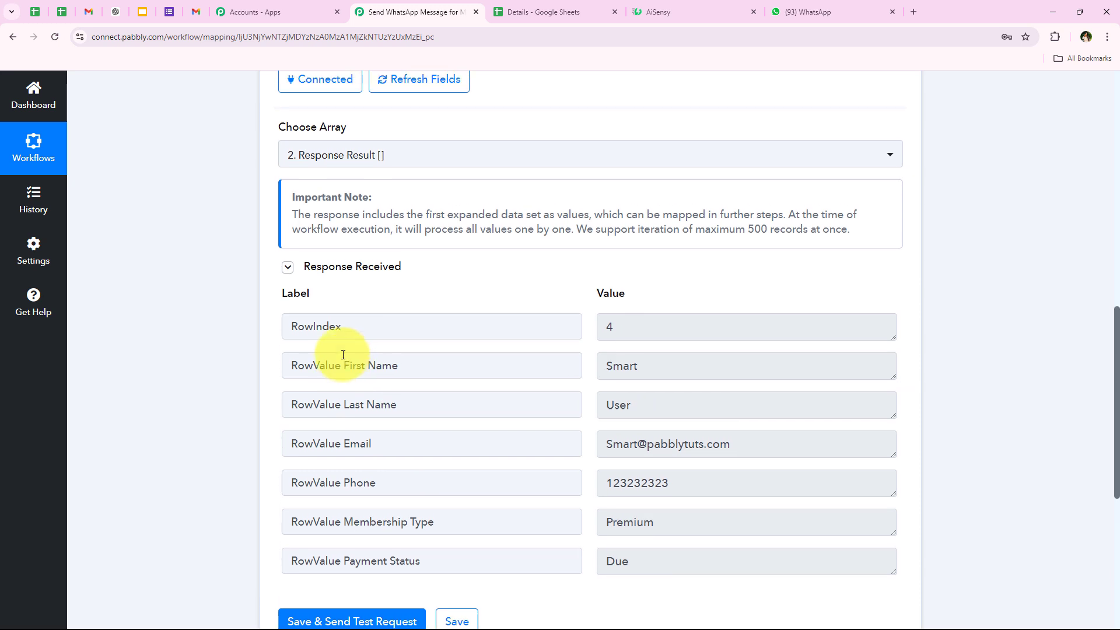
{"action": "scroll", "coordinate": [342, 355], "scroll_direction": "down", "scroll_amount": 1}
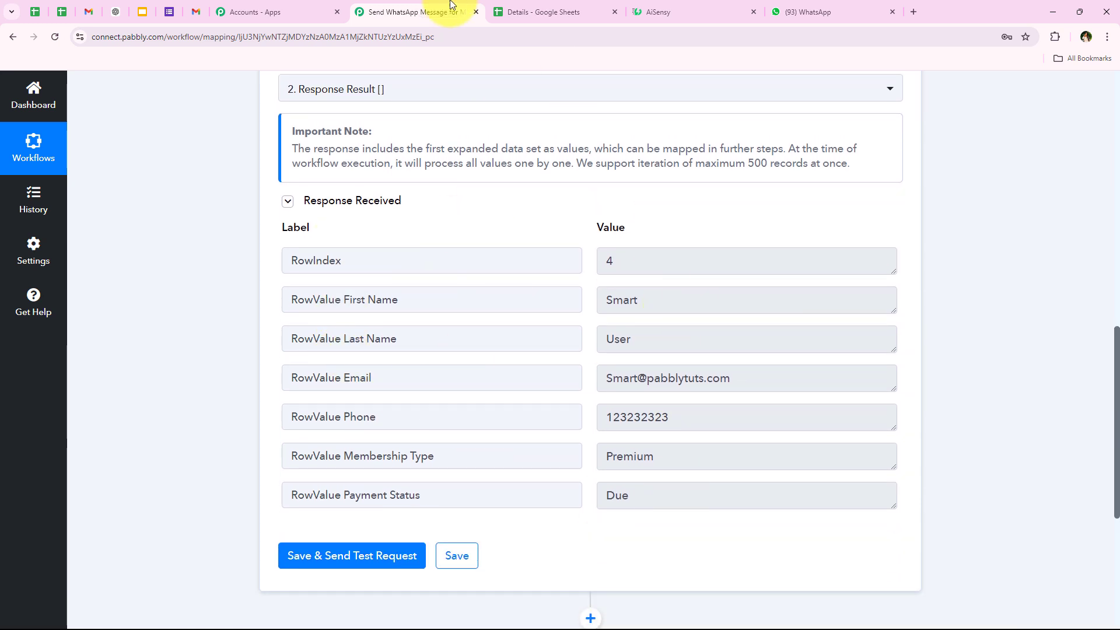
{"action": "left_click", "coordinate": [513, 11]}
{"action": "scroll", "coordinate": [676, 387], "scroll_direction": "down", "scroll_amount": 6}
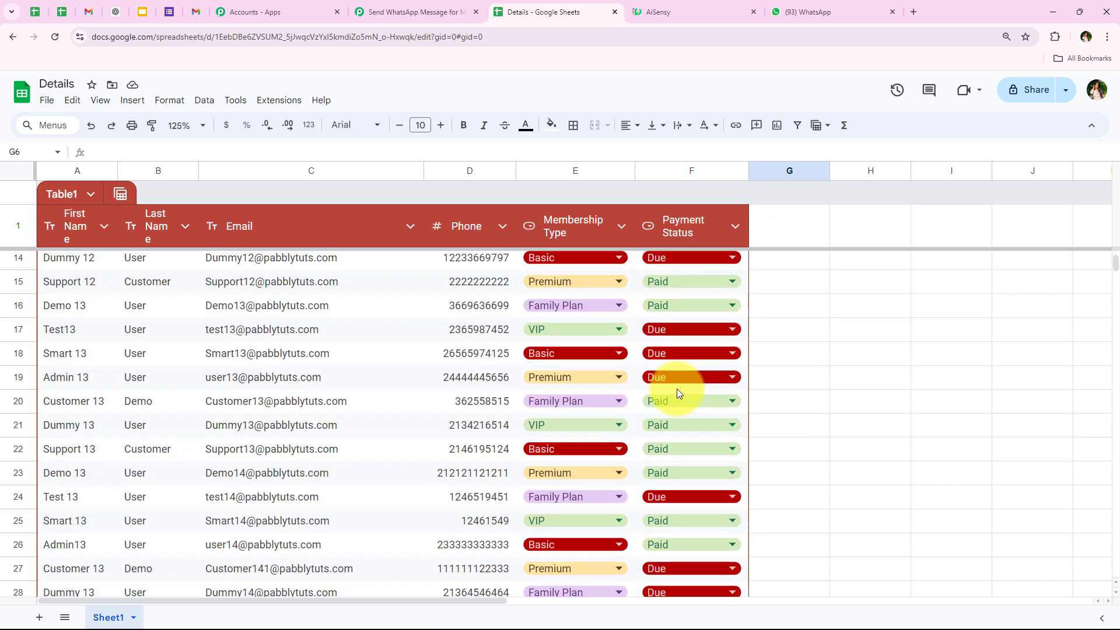
{"action": "scroll", "coordinate": [674, 389], "scroll_direction": "up", "scroll_amount": 2}
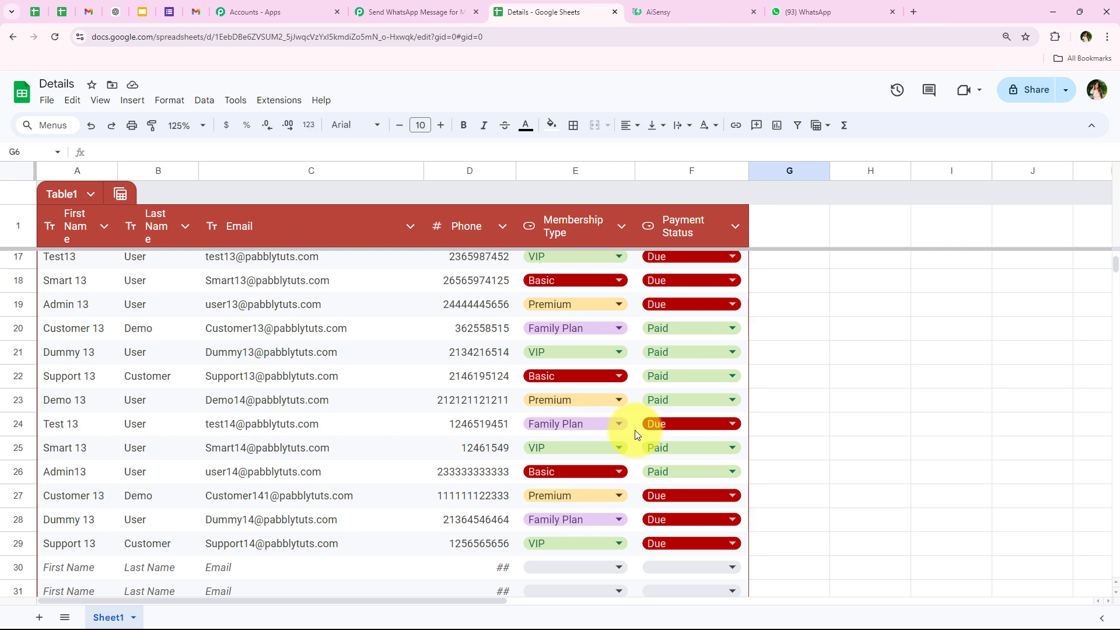
{"action": "scroll", "coordinate": [624, 418], "scroll_direction": "up", "scroll_amount": 6}
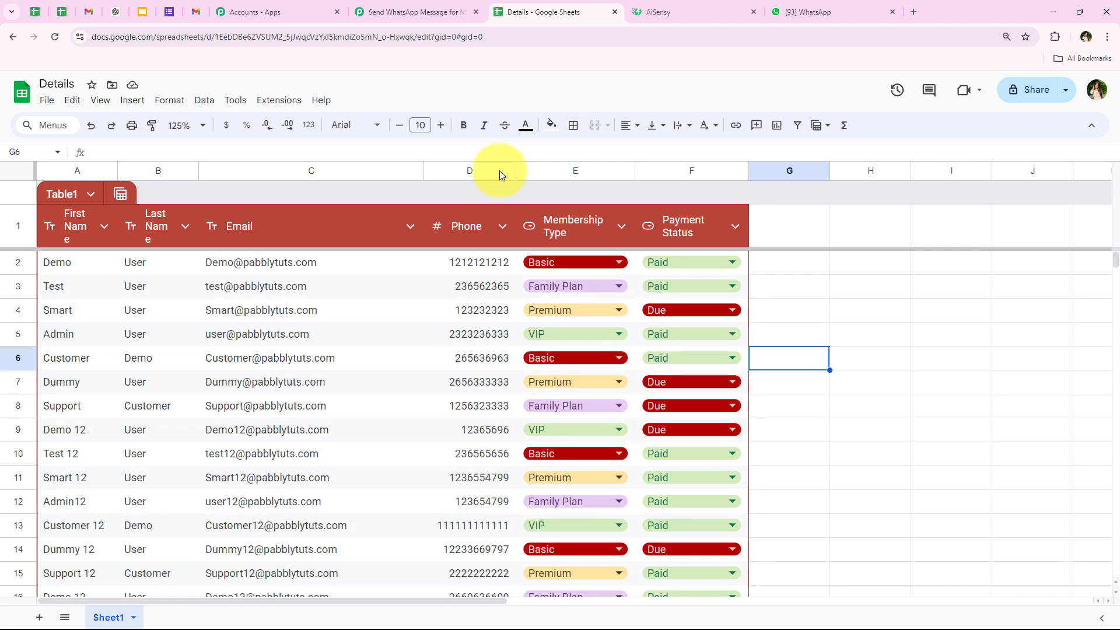
{"action": "left_click", "coordinate": [417, 12]}
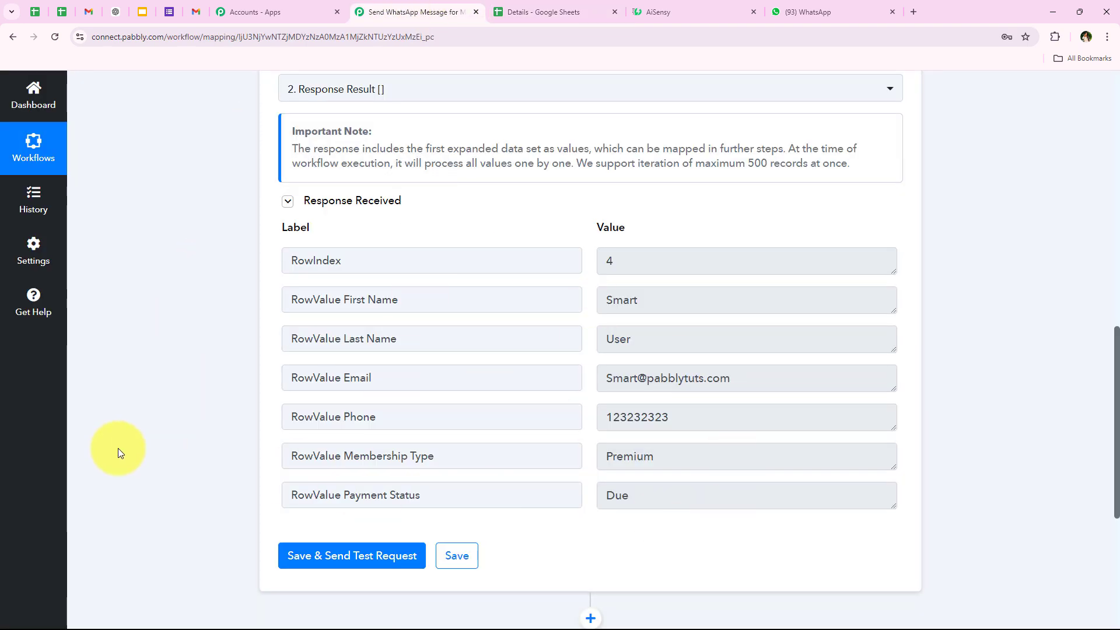
Collapse step 3 Iterator (Pabbly) and review the Schedule, Google Sheets and Iterator headers.
{"action": "scroll", "coordinate": [190, 453], "scroll_direction": "up", "scroll_amount": 8}
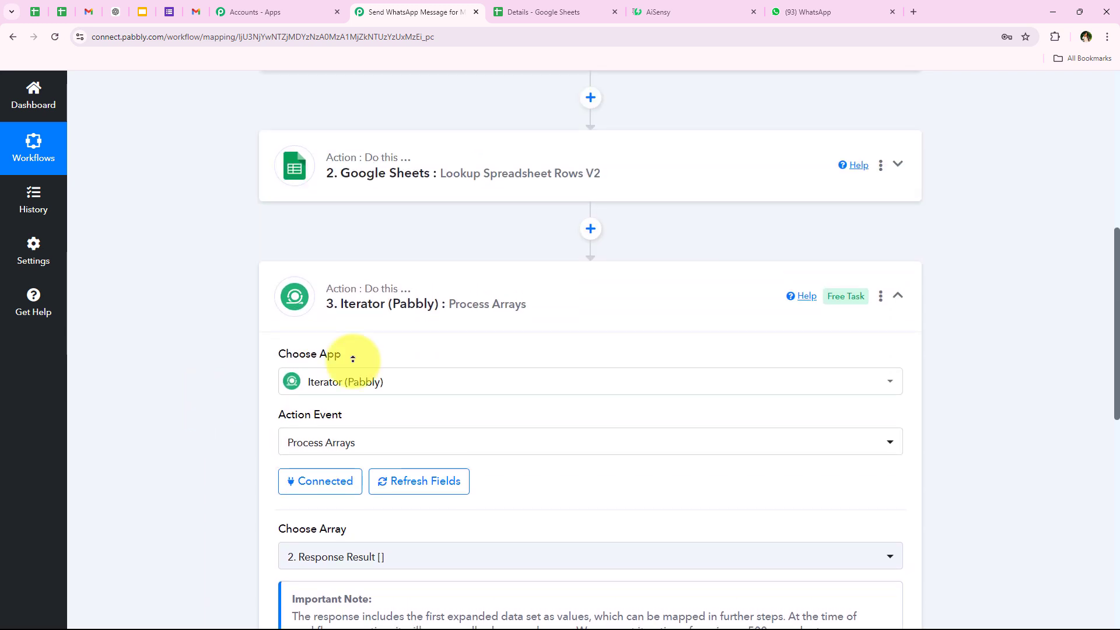
{"action": "scroll", "coordinate": [353, 358], "scroll_direction": "up", "scroll_amount": 1}
{"action": "left_click", "coordinate": [482, 350]}
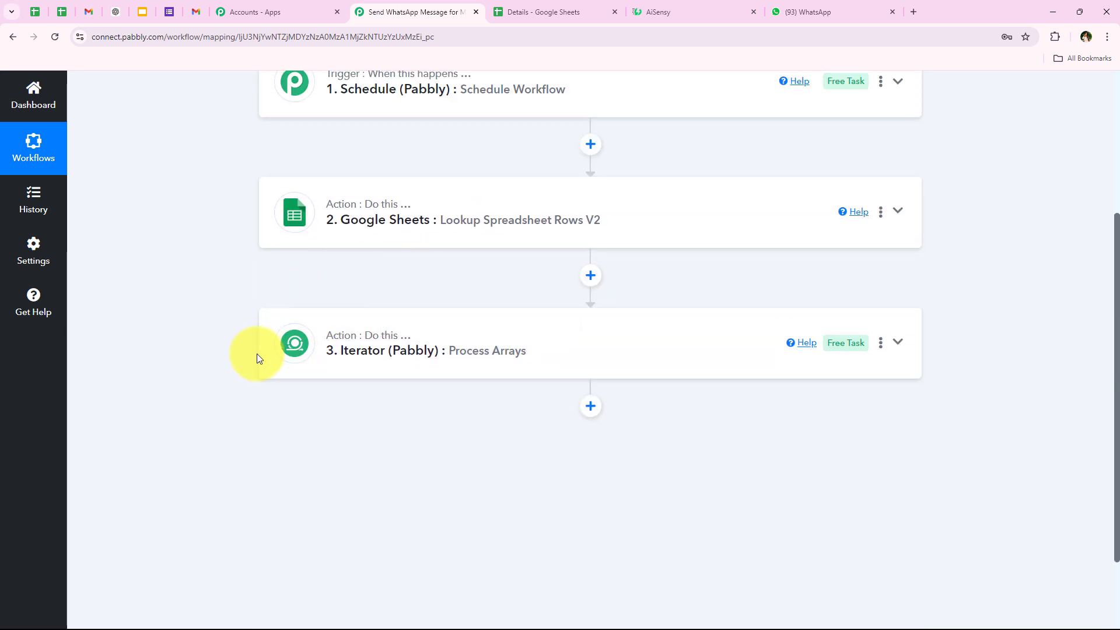
{"action": "scroll", "coordinate": [268, 412], "scroll_direction": "down", "scroll_amount": 1}
{"action": "scroll", "coordinate": [350, 408], "scroll_direction": "up", "scroll_amount": 2}
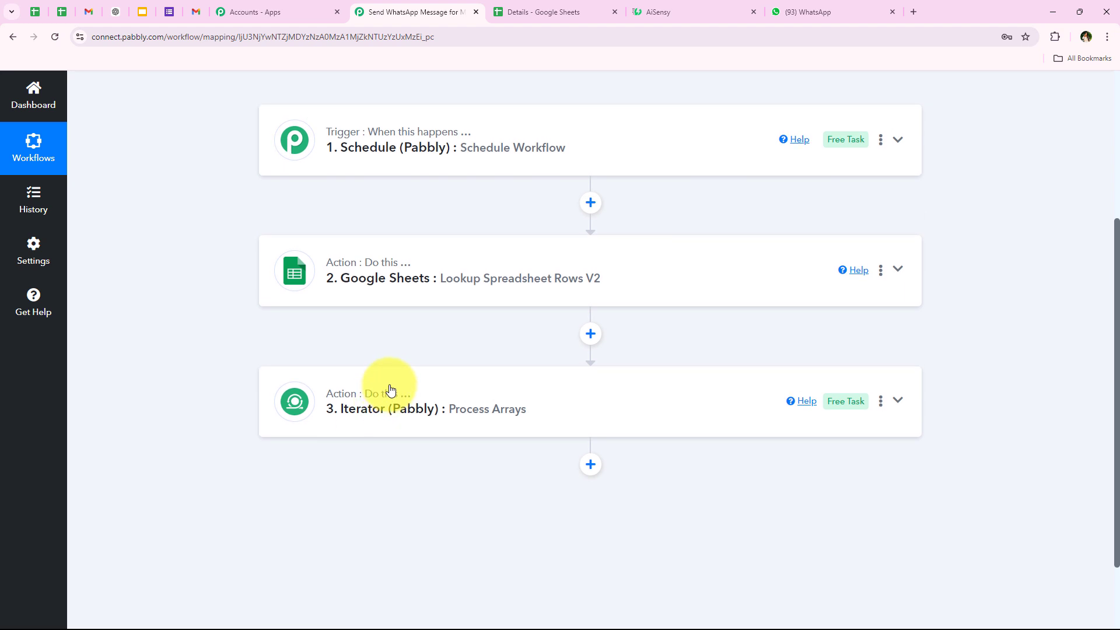
{"action": "scroll", "coordinate": [478, 385], "scroll_direction": "down", "scroll_amount": 2}
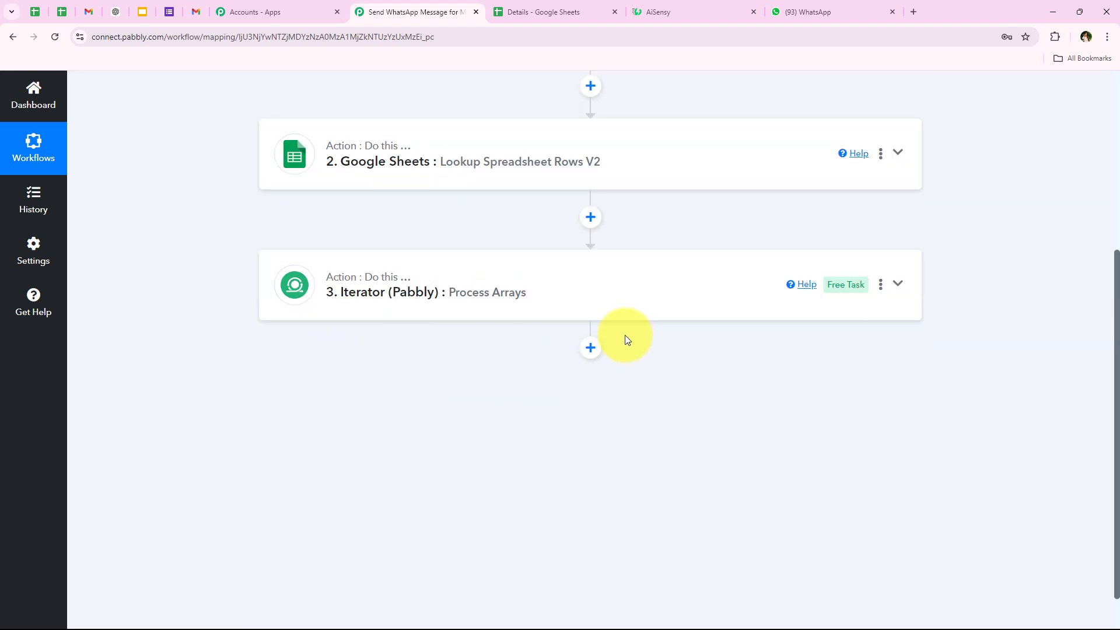
Add a fourth step after the Iterator using WhatsApp by AiSensy.
{"action": "left_click", "coordinate": [590, 348]}
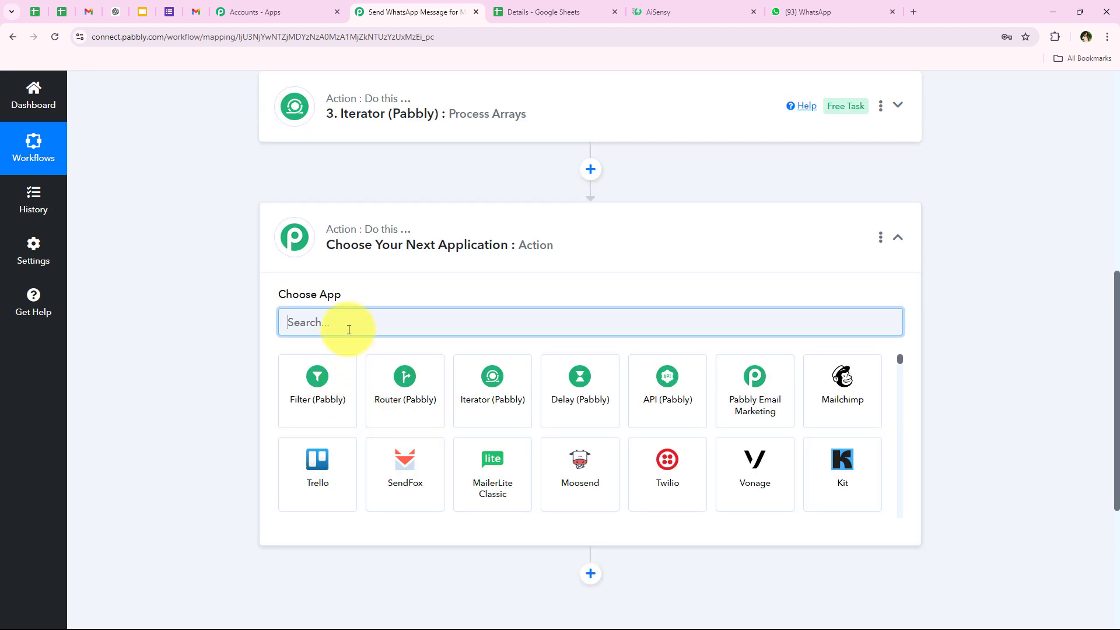
{"action": "type", "text": "AiS"}
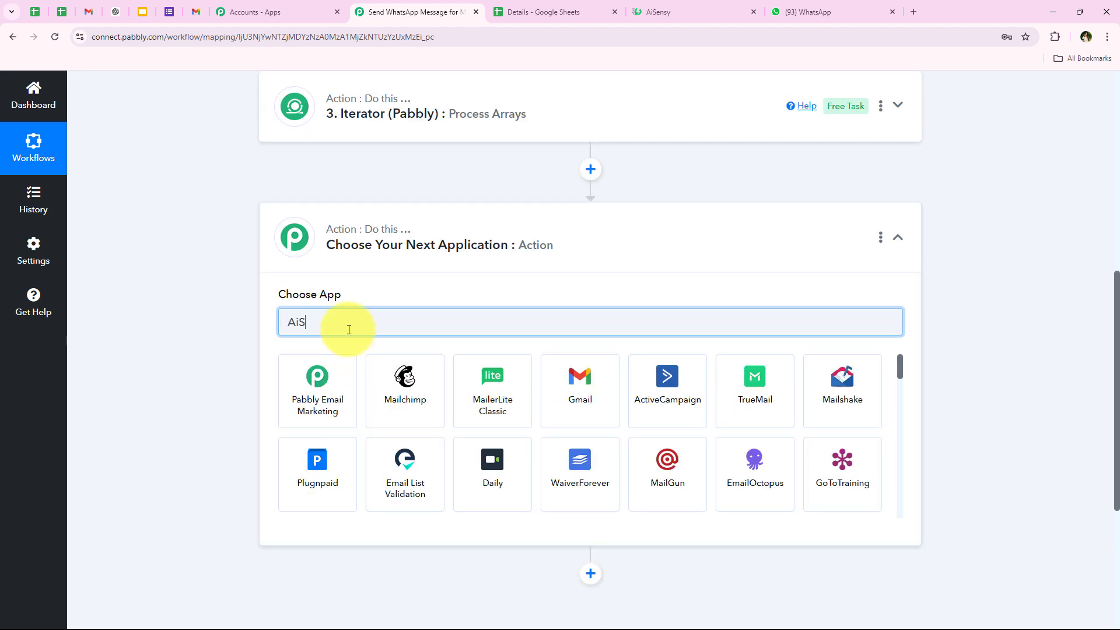
{"action": "type", "text": "ensy"}
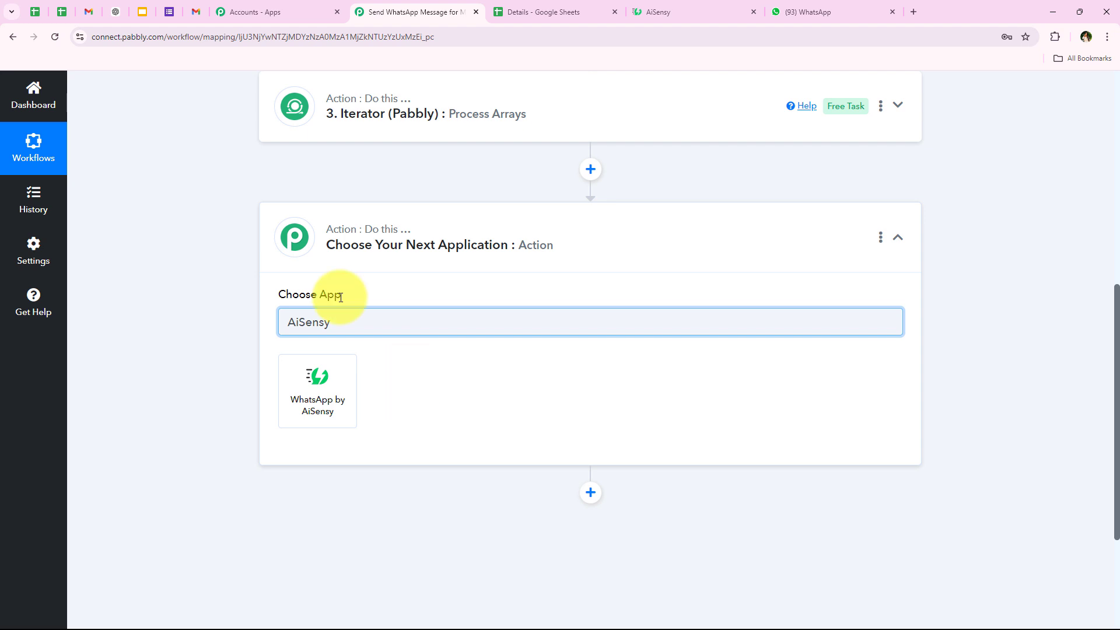
{"action": "left_click", "coordinate": [320, 379]}
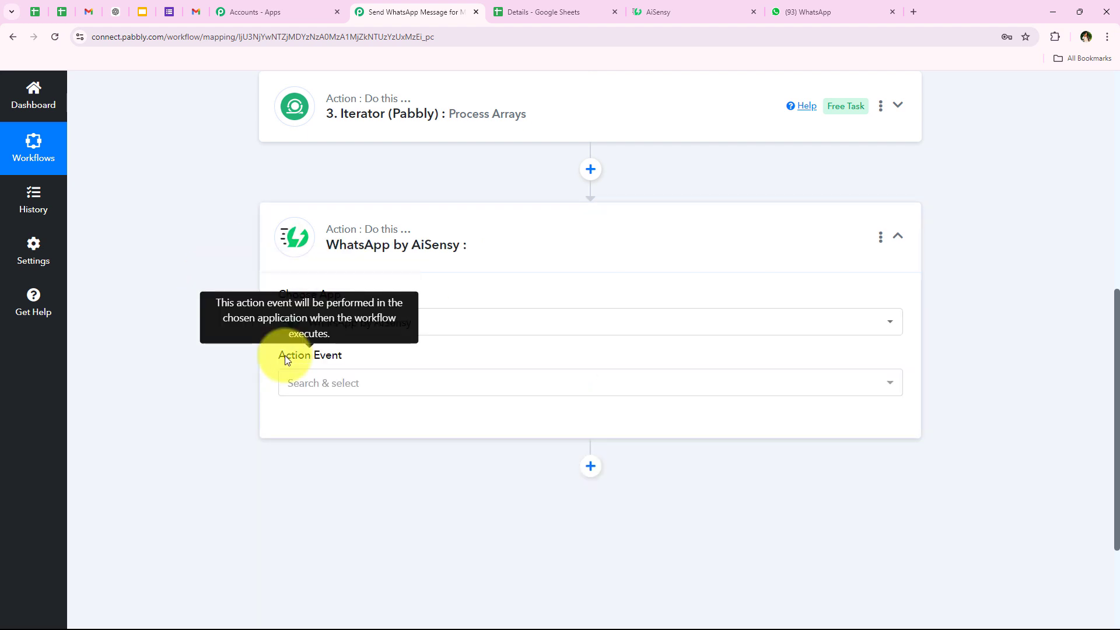
Set the AiSensy action event to Send Template Message and start connecting.
{"action": "left_click", "coordinate": [285, 360]}
{"action": "left_click", "coordinate": [324, 457]}
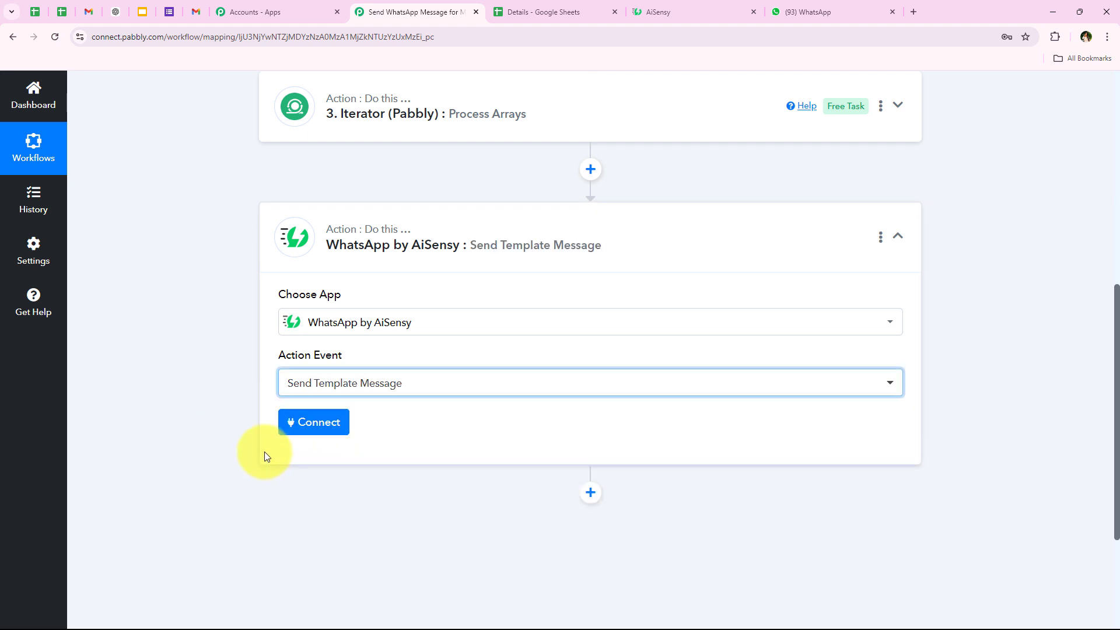
{"action": "left_click", "coordinate": [132, 339]}
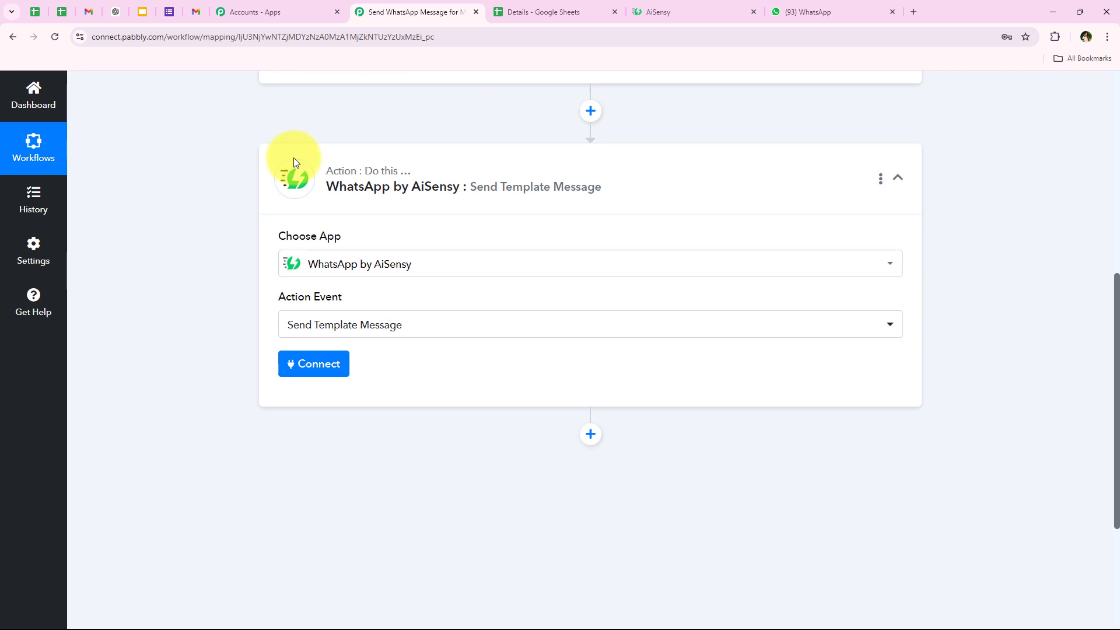
{"action": "scroll", "coordinate": [258, 296], "scroll_direction": "up", "scroll_amount": 3}
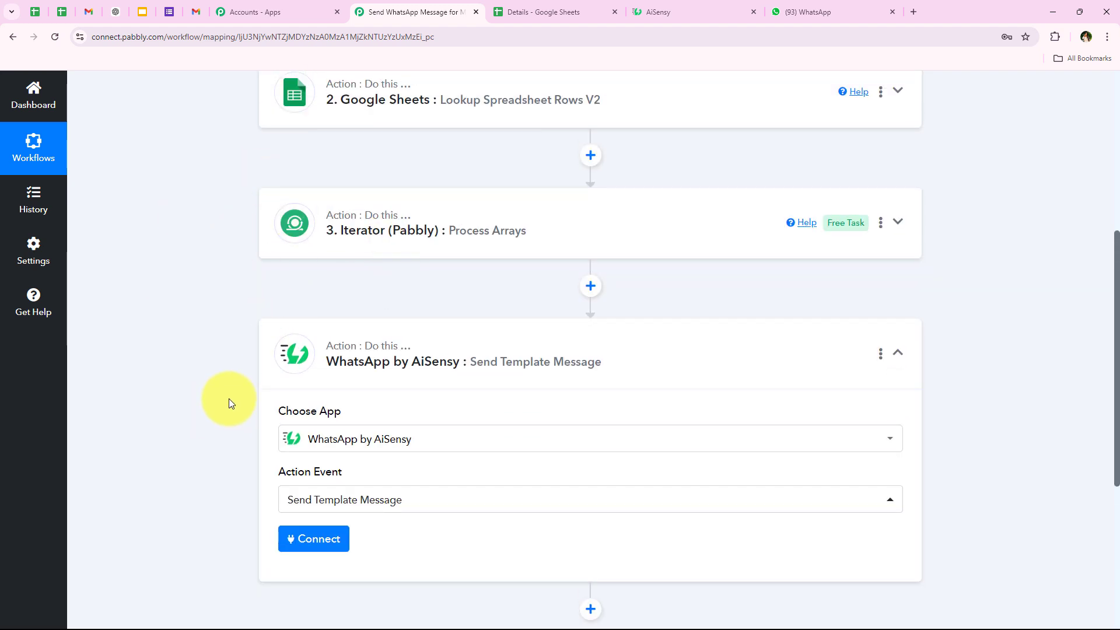
{"action": "scroll", "coordinate": [221, 391], "scroll_direction": "down", "scroll_amount": 3}
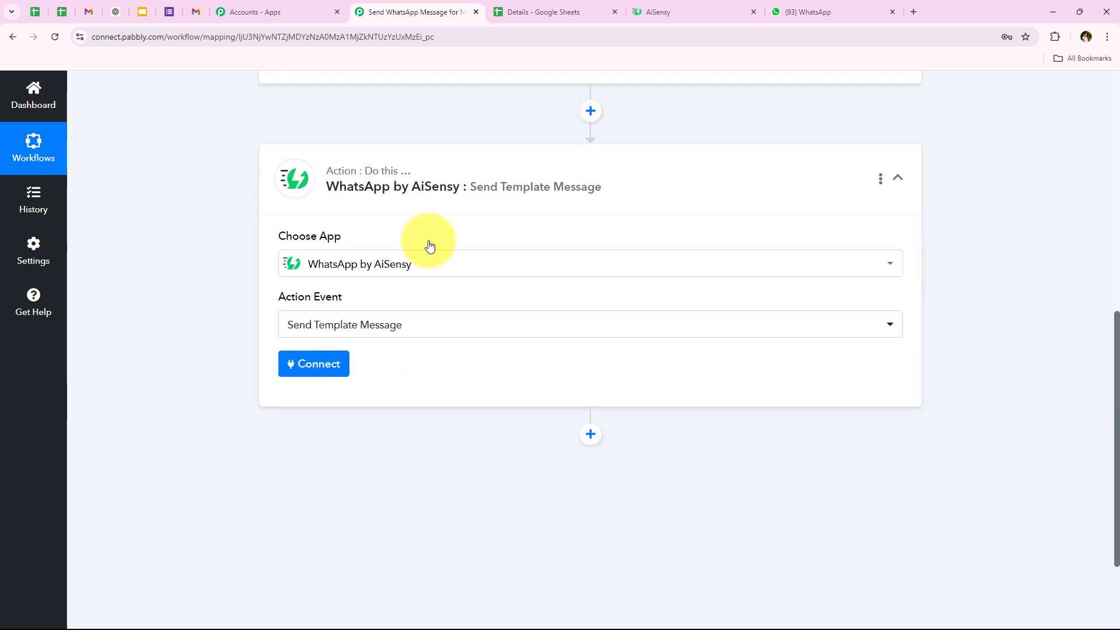
Choose Add New Connection for AiSensy, review the API Key help, then go to the AiSensy dashboard.
{"action": "left_click", "coordinate": [332, 365]}
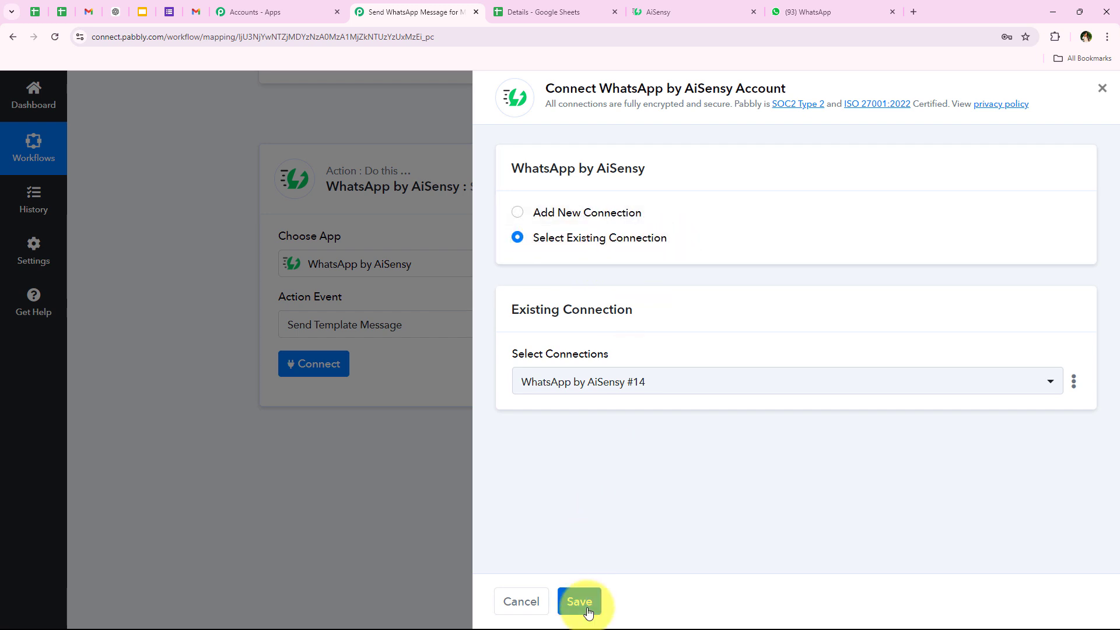
{"action": "left_click", "coordinate": [567, 214]}
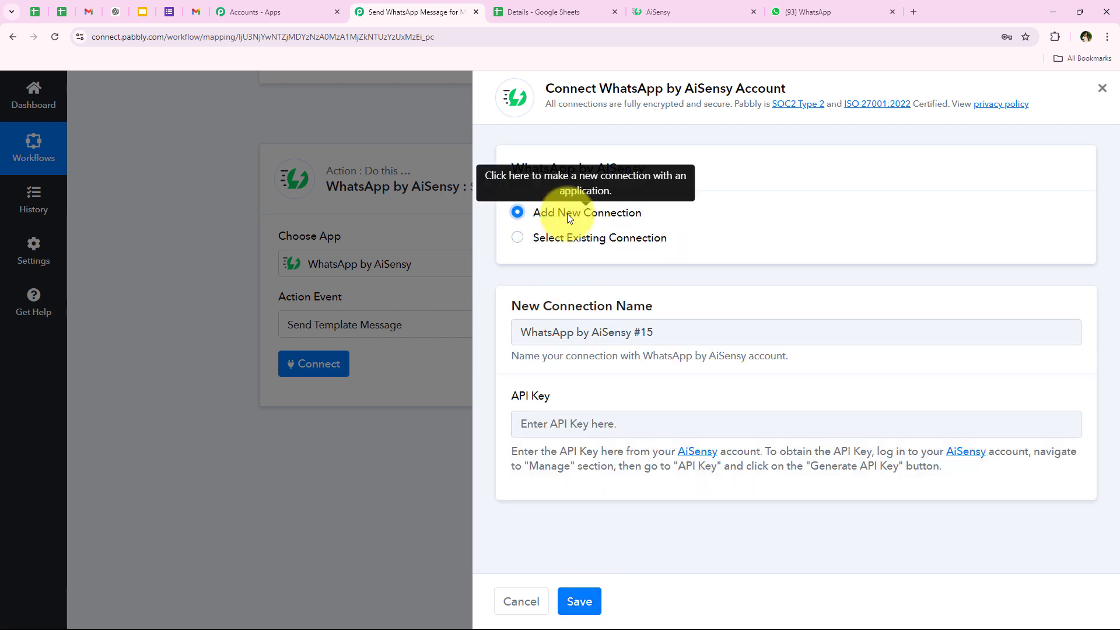
{"action": "left_click", "coordinate": [571, 398]}
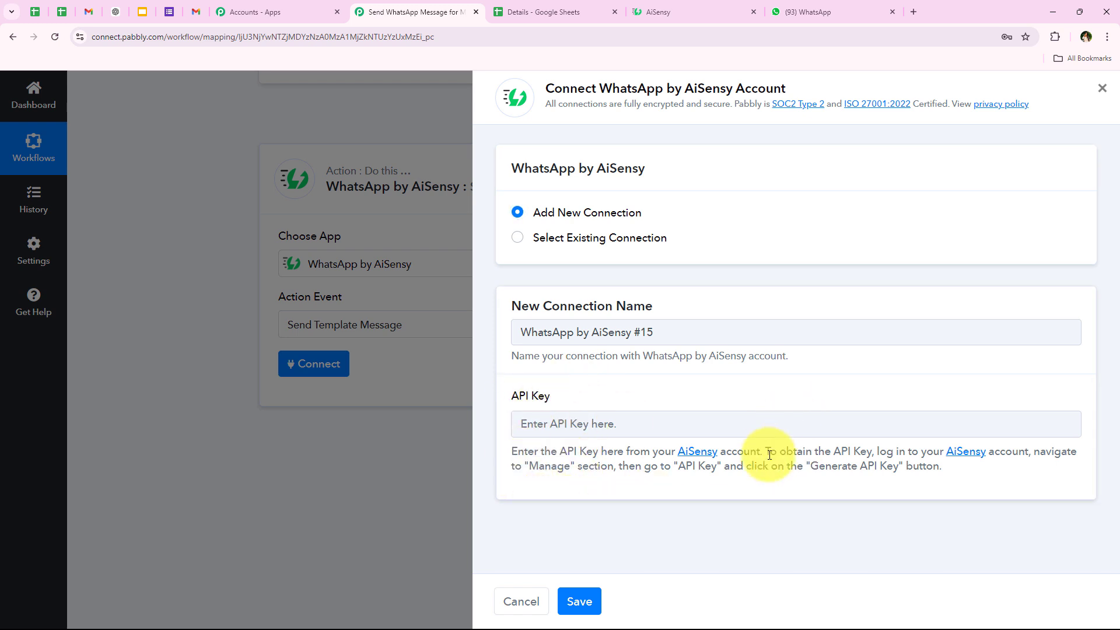
{"action": "left_click_drag", "start_coordinate": [878, 453], "coordinate": [1063, 477]}
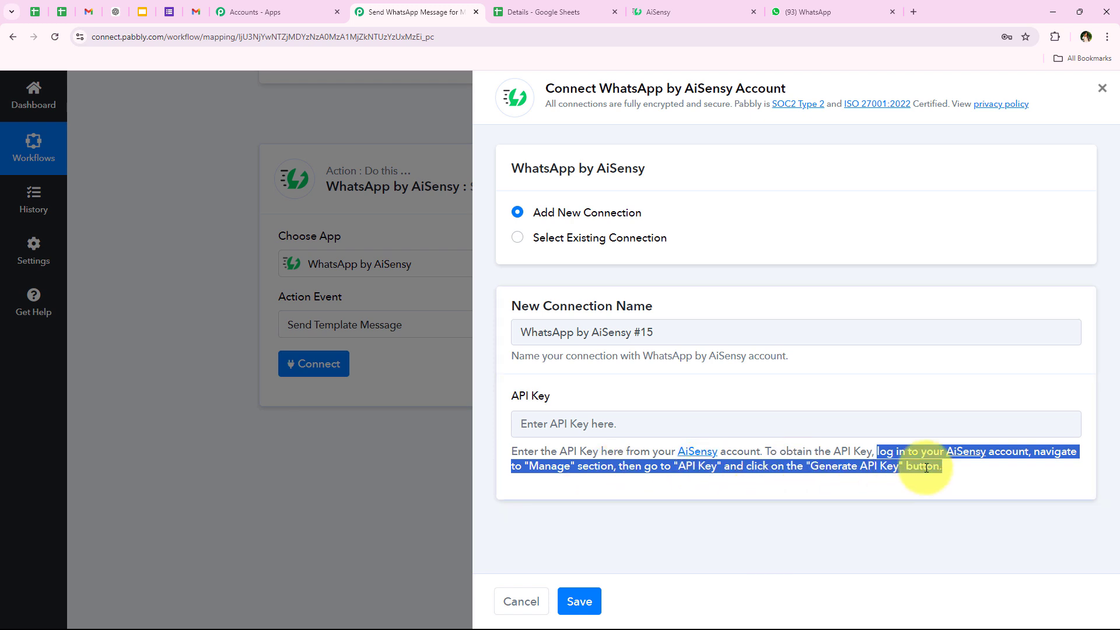
{"action": "left_click", "coordinate": [925, 510]}
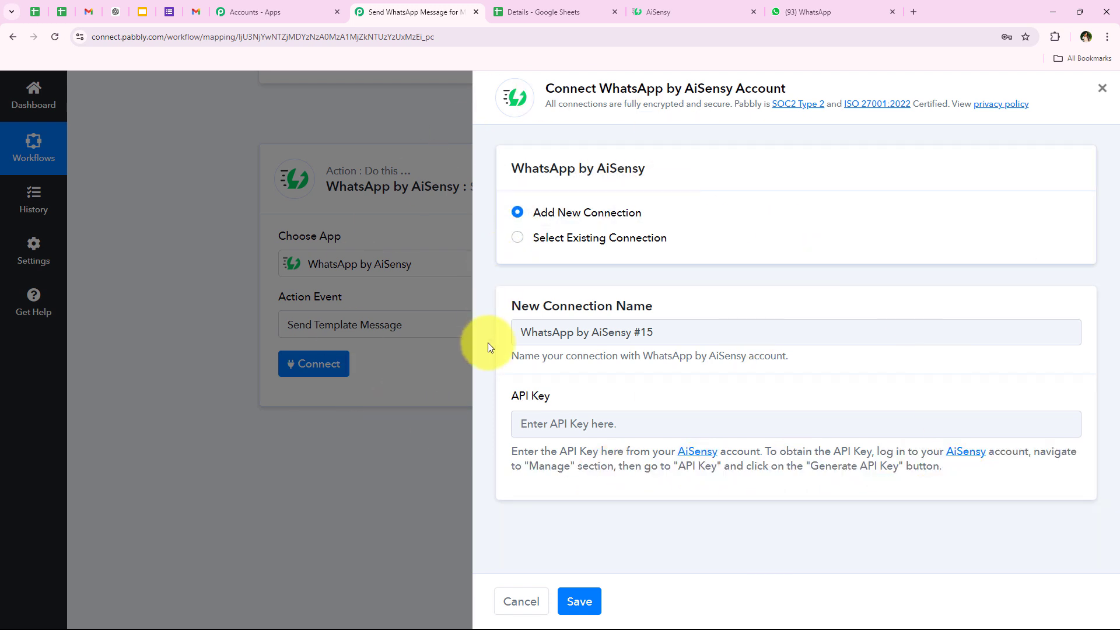
{"action": "left_click", "coordinate": [644, 7]}
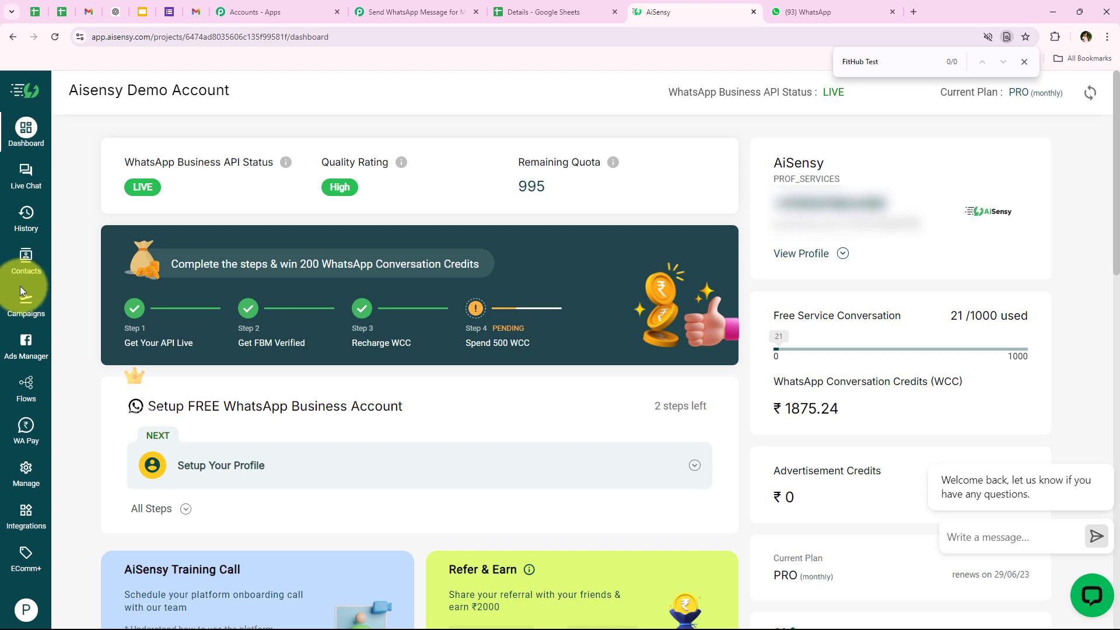
Copy the API key from AiSensy's Manage > API Key page and return to Pabbly's API Key field.
{"action": "left_click", "coordinate": [22, 478]}
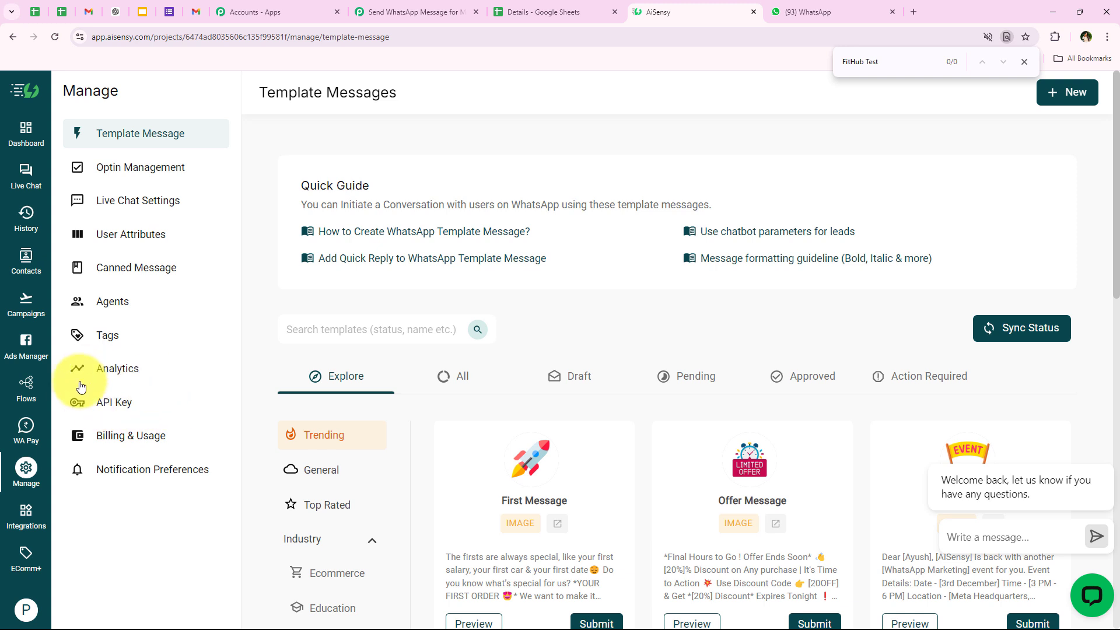
{"action": "left_click", "coordinate": [104, 402]}
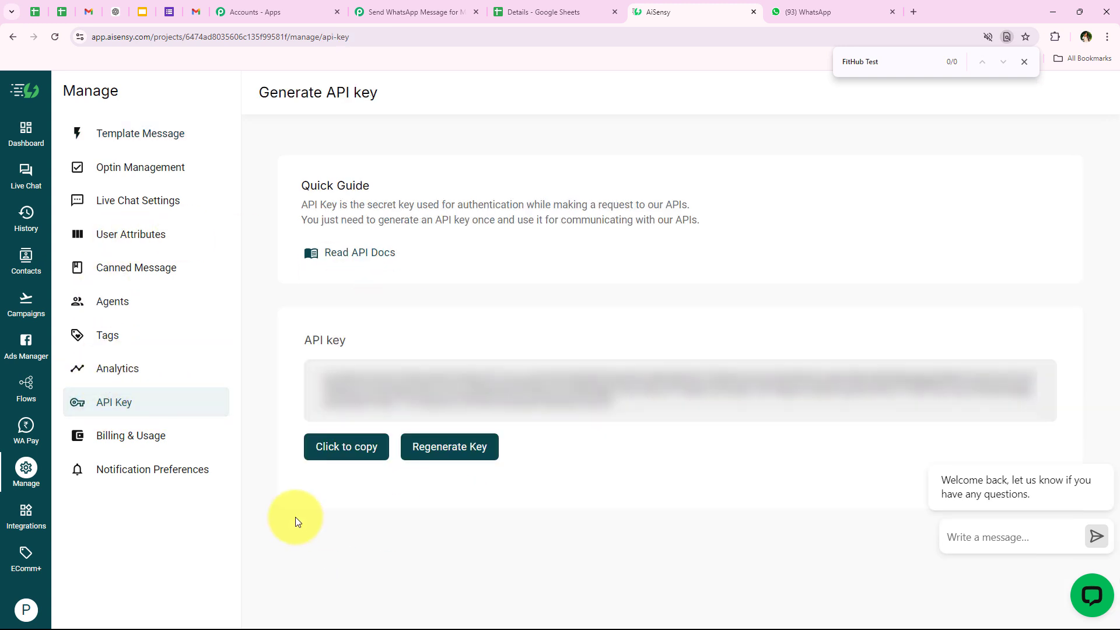
{"action": "triple_click", "coordinate": [550, 402]}
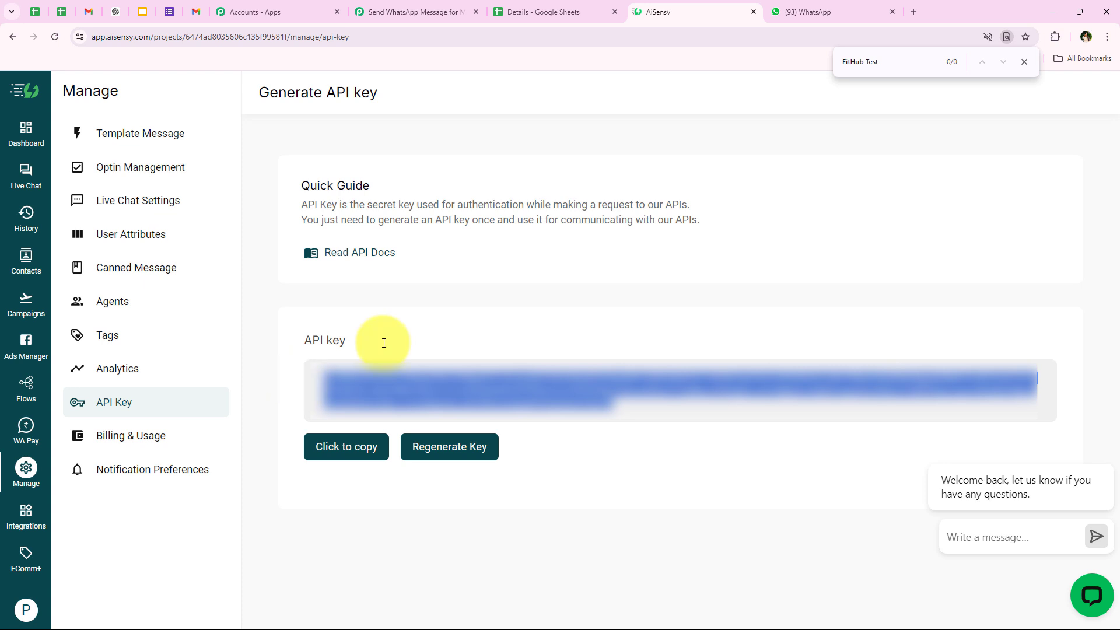
{"action": "left_click", "coordinate": [1024, 62]}
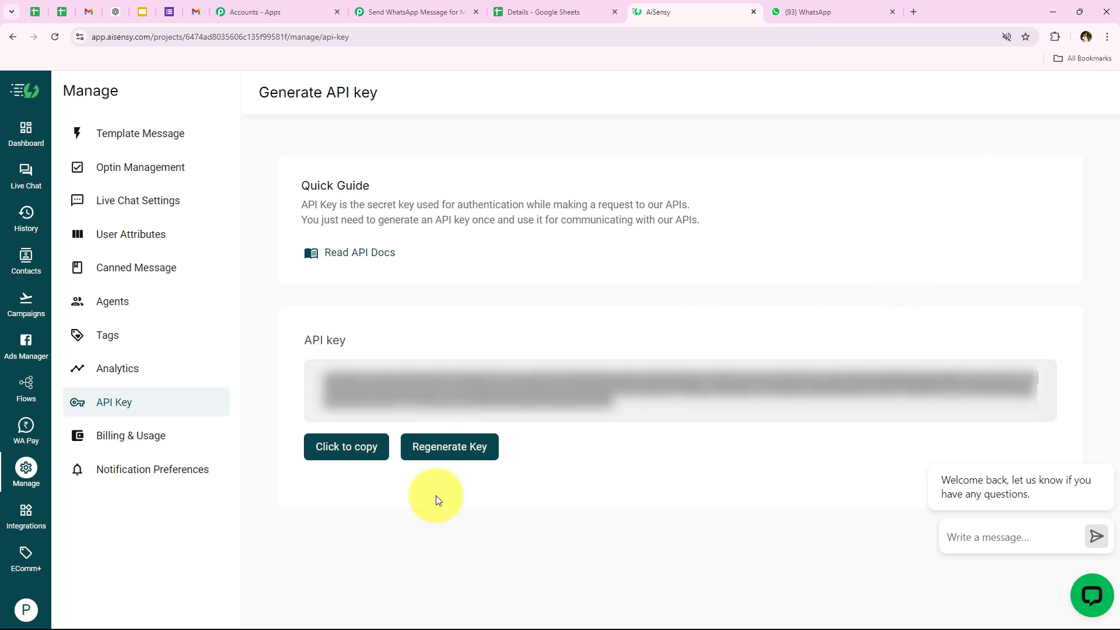
{"action": "left_click", "coordinate": [332, 453]}
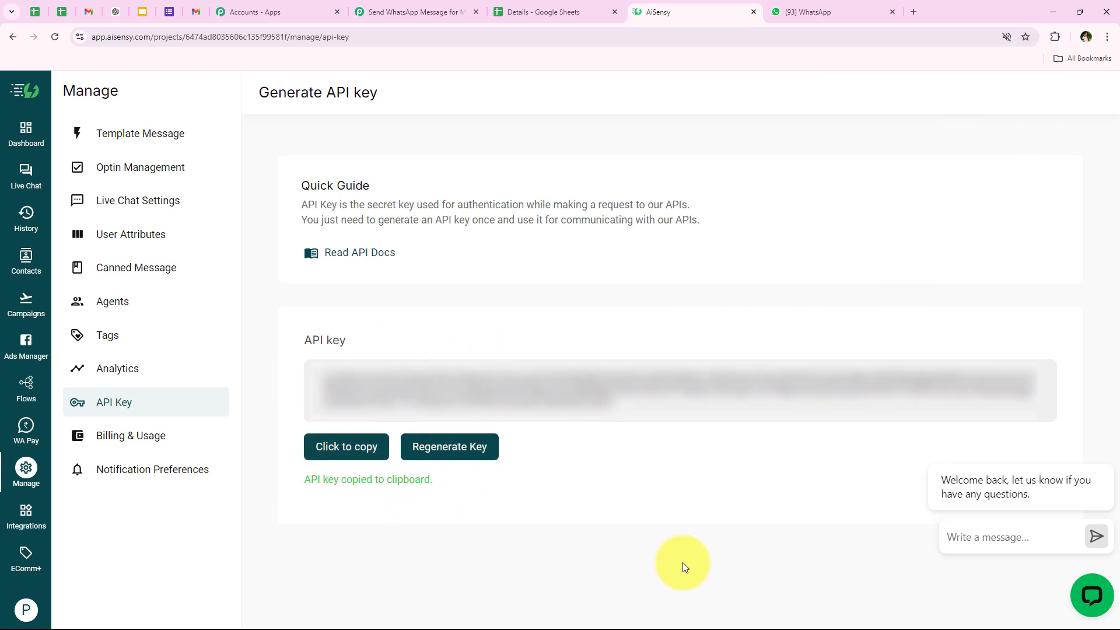
{"action": "left_click", "coordinate": [428, 8]}
{"action": "right_click", "coordinate": [583, 431]}
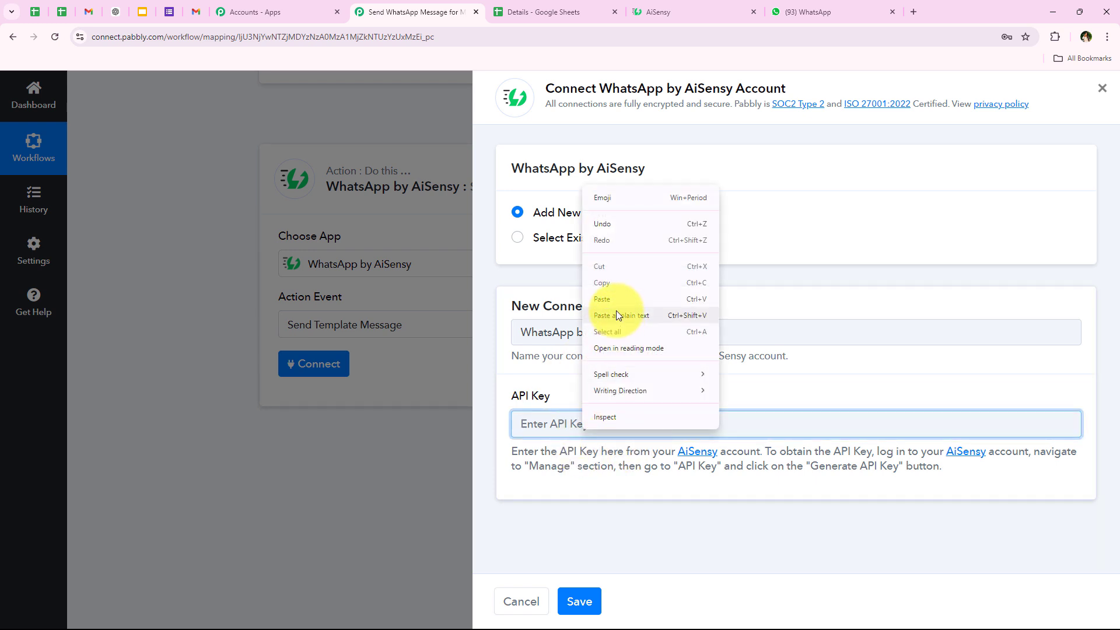
Paste the AiSensy API key into the API Key field and save the connection.
{"action": "left_click", "coordinate": [607, 313]}
{"action": "left_click", "coordinate": [596, 478]}
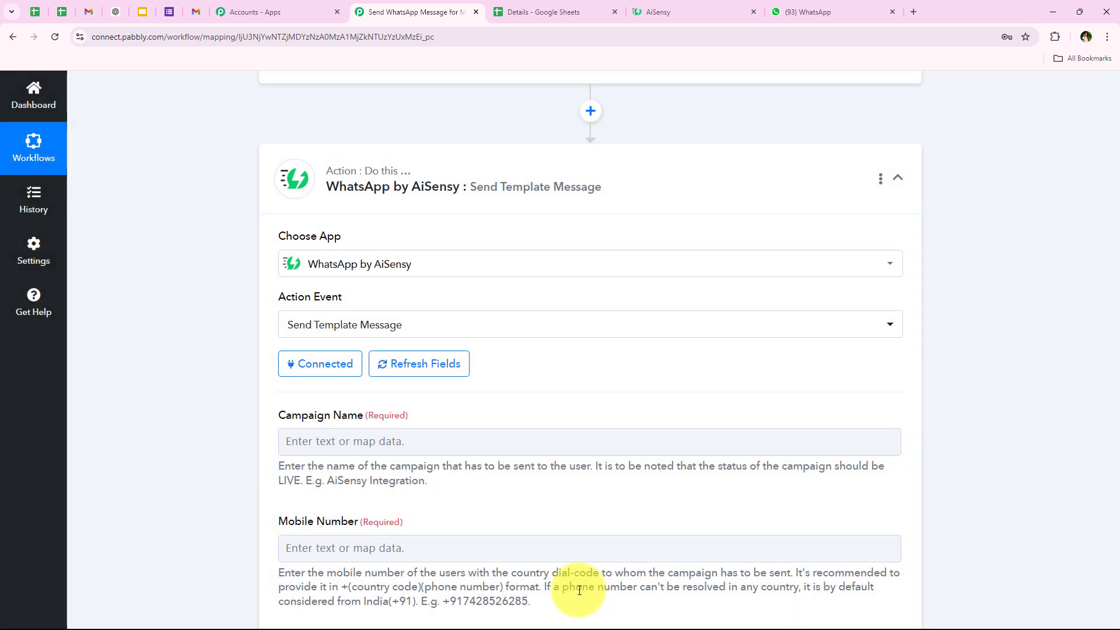
Scroll to the empty Campaign Name field and review its label and help text.
{"action": "scroll", "coordinate": [207, 417], "scroll_direction": "down", "scroll_amount": 1}
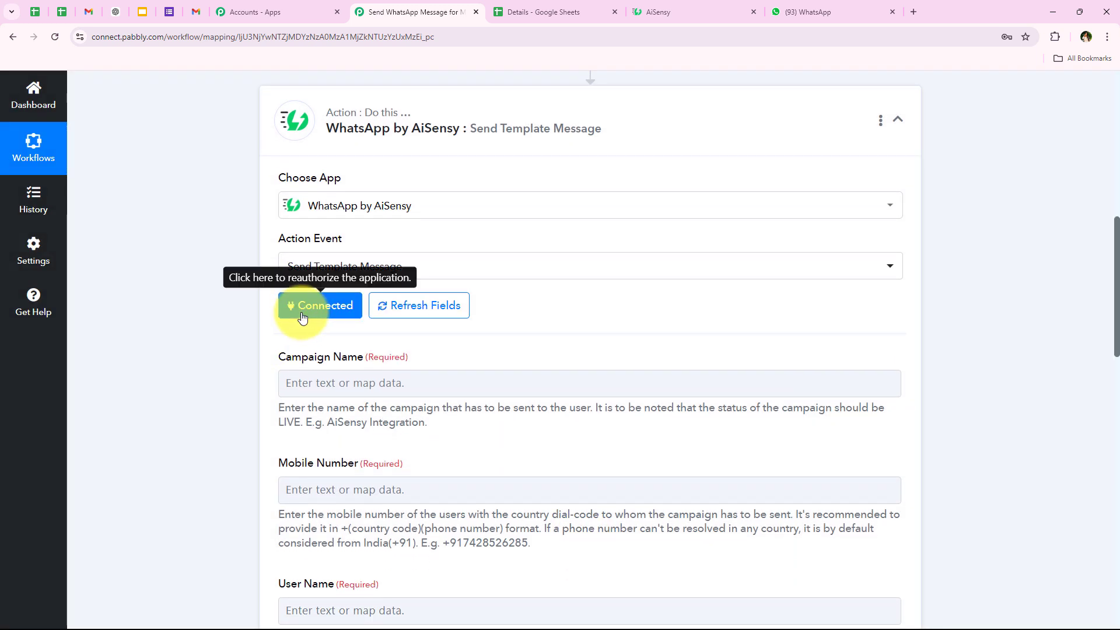
{"action": "scroll", "coordinate": [217, 394], "scroll_direction": "down", "scroll_amount": 1}
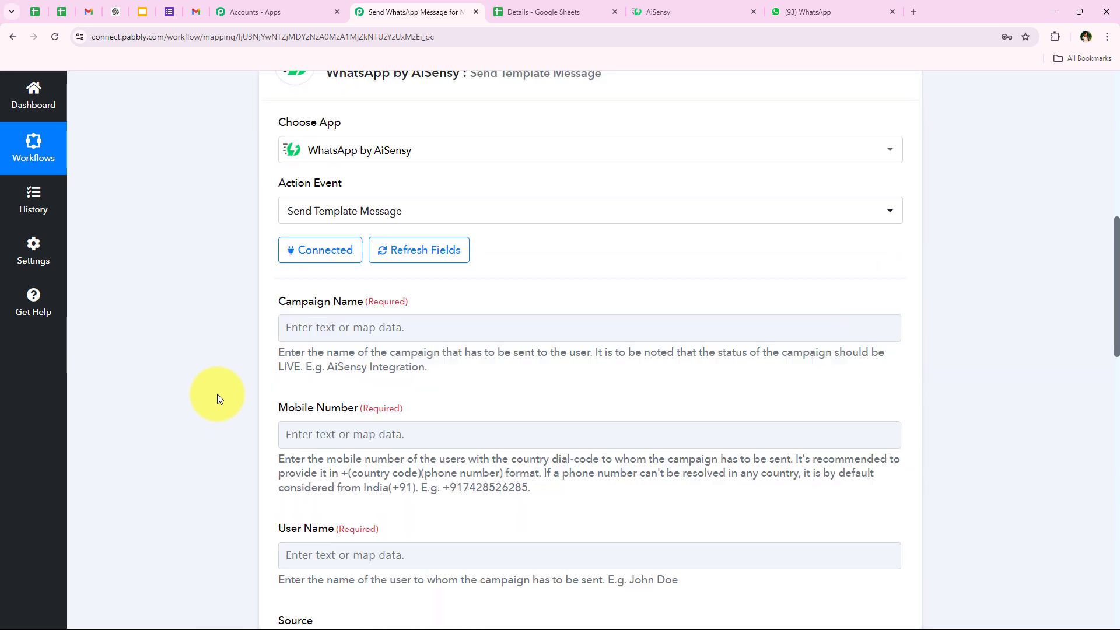
{"action": "left_click_drag", "start_coordinate": [279, 303], "coordinate": [361, 302]}
{"action": "left_click", "coordinate": [238, 371]}
{"action": "left_click_drag", "start_coordinate": [276, 349], "coordinate": [884, 350]}
{"action": "left_click", "coordinate": [327, 353]}
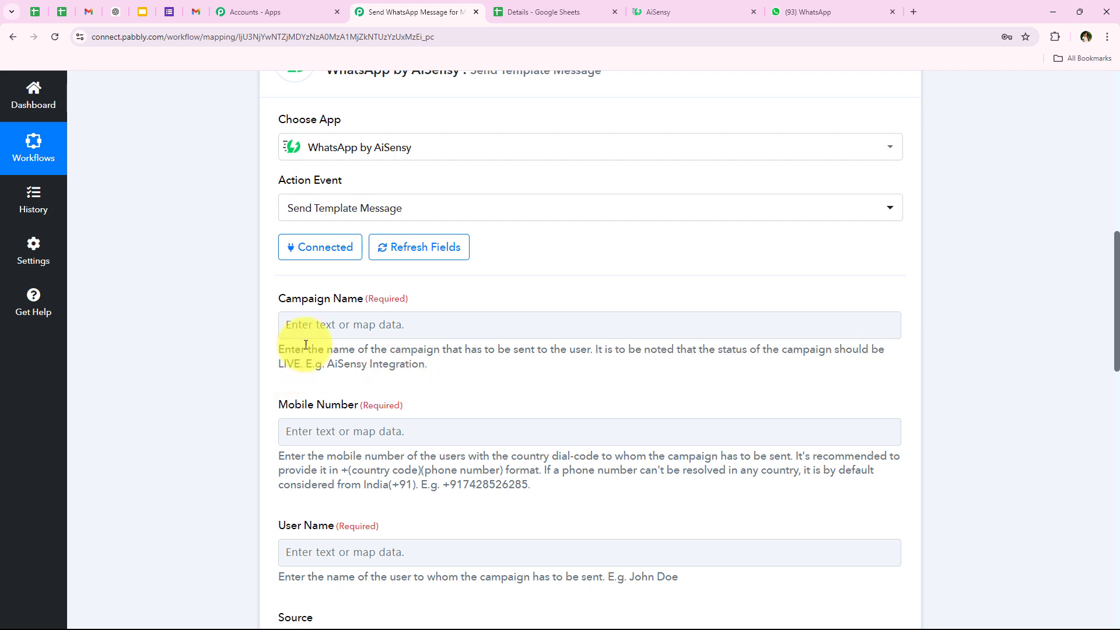
{"action": "left_click_drag", "start_coordinate": [279, 299], "coordinate": [368, 299]}
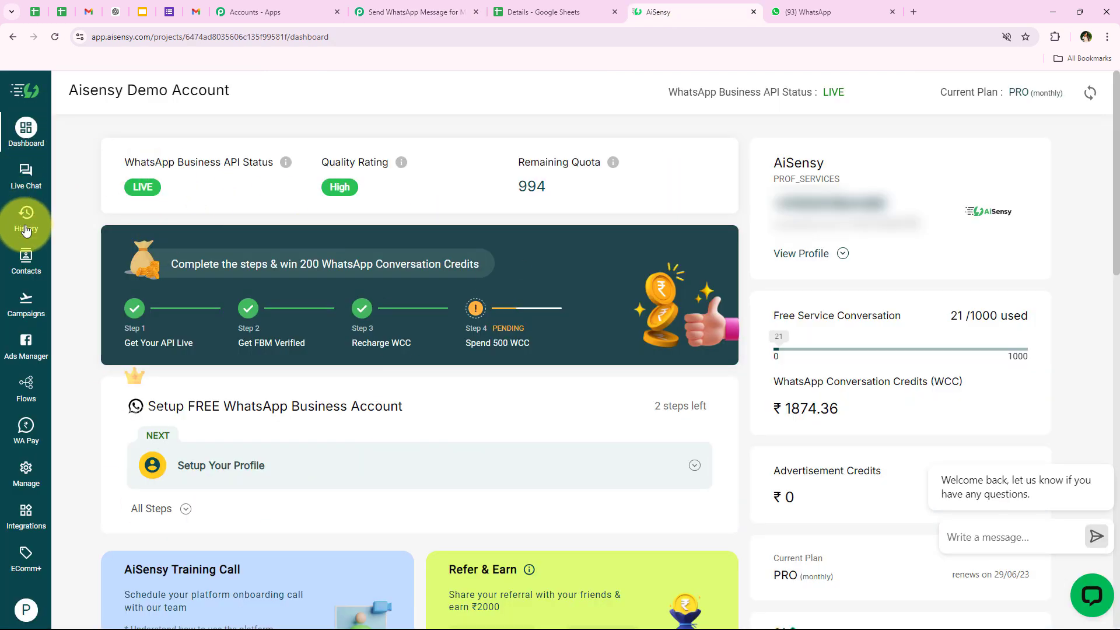
Browse AiSensy's Campaigns list.
{"action": "left_click", "coordinate": [18, 304]}
{"action": "scroll", "coordinate": [446, 292], "scroll_direction": "down", "scroll_amount": 5}
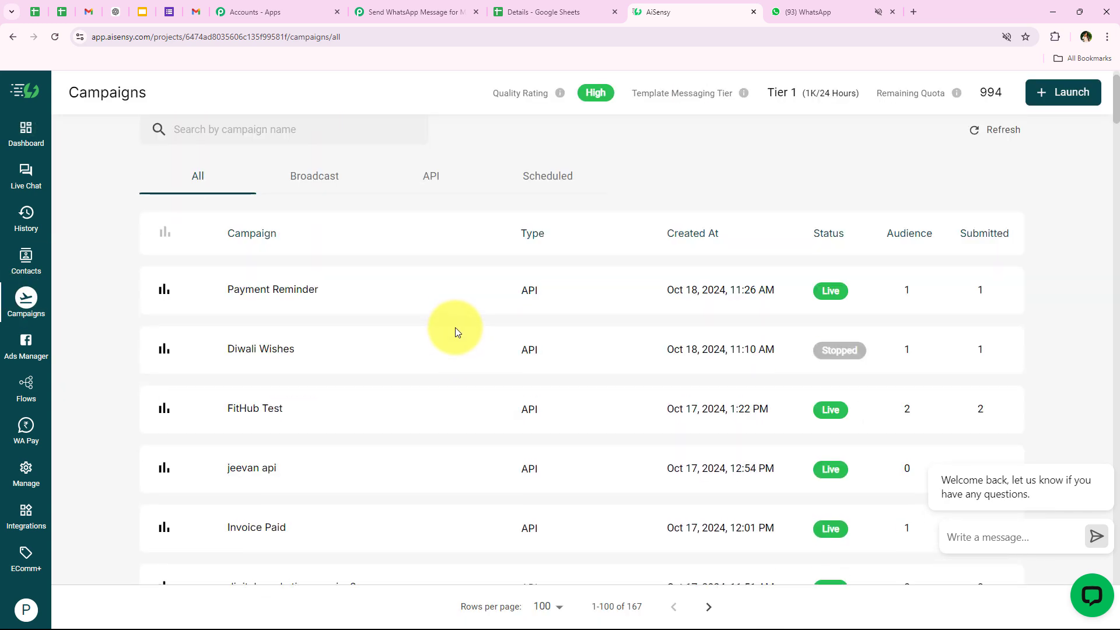
{"action": "scroll", "coordinate": [408, 432], "scroll_direction": "up", "scroll_amount": 5}
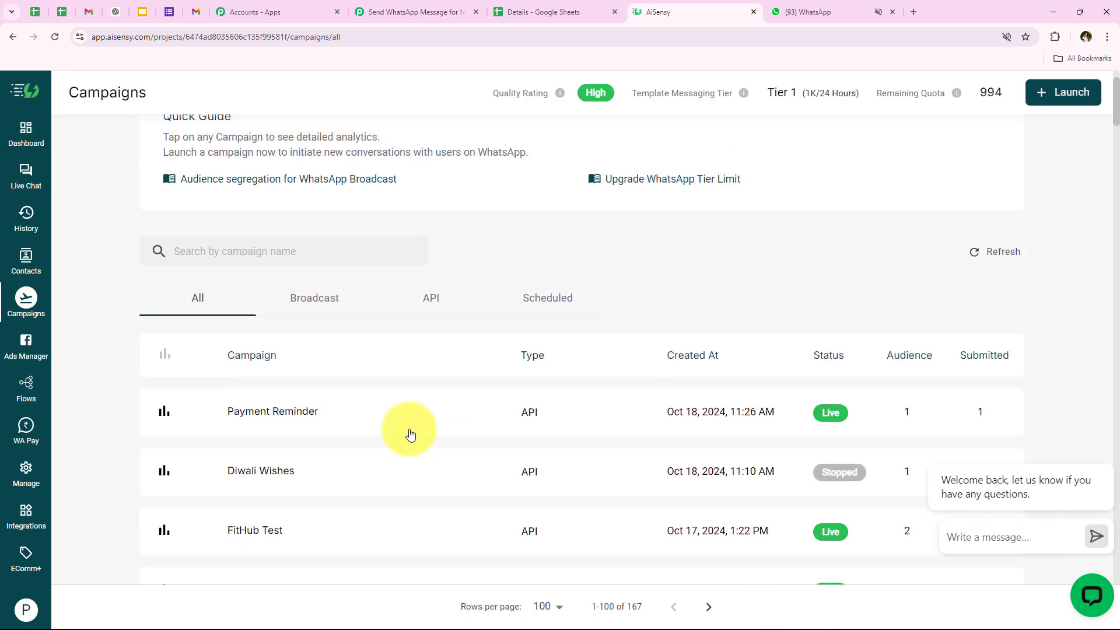
{"action": "scroll", "coordinate": [408, 433], "scroll_direction": "down", "scroll_amount": 5}
{"action": "scroll", "coordinate": [407, 432], "scroll_direction": "up", "scroll_amount": 6}
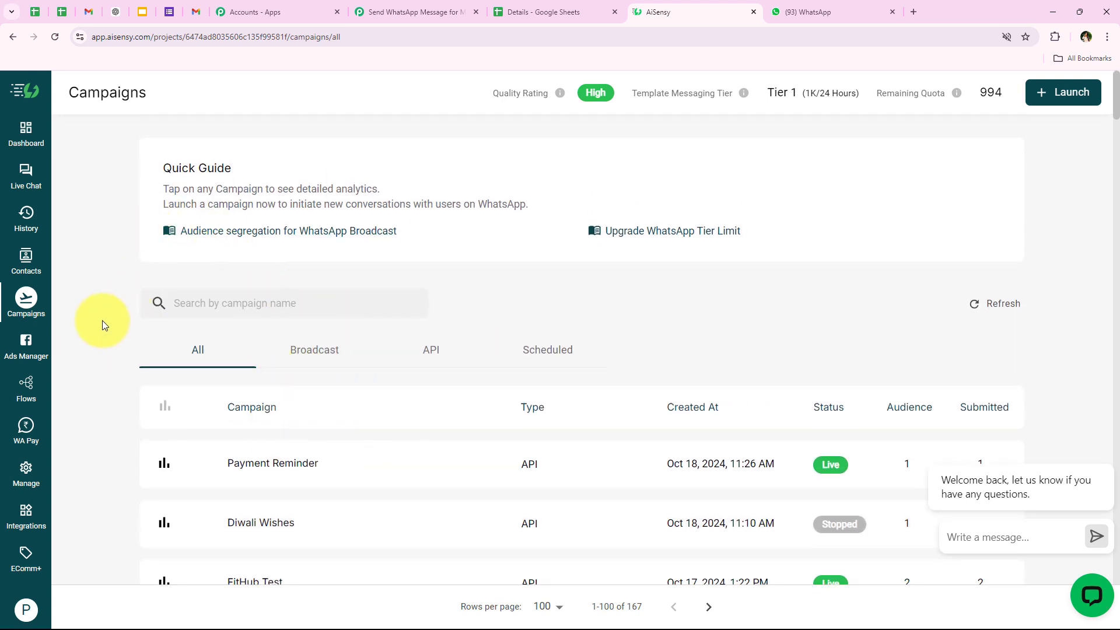
Review all templates under Manage > Template Message, then view the AiSensy chat in WhatsApp Web.
{"action": "left_click", "coordinate": [26, 483]}
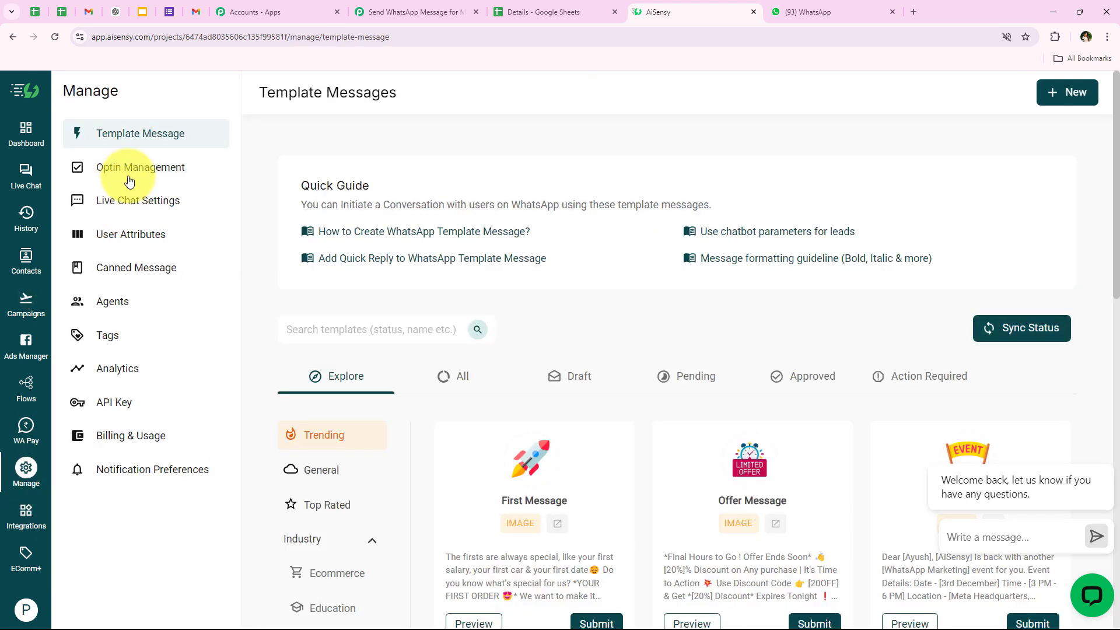
{"action": "left_click", "coordinate": [461, 385]}
{"action": "scroll", "coordinate": [525, 342], "scroll_direction": "down", "scroll_amount": 5}
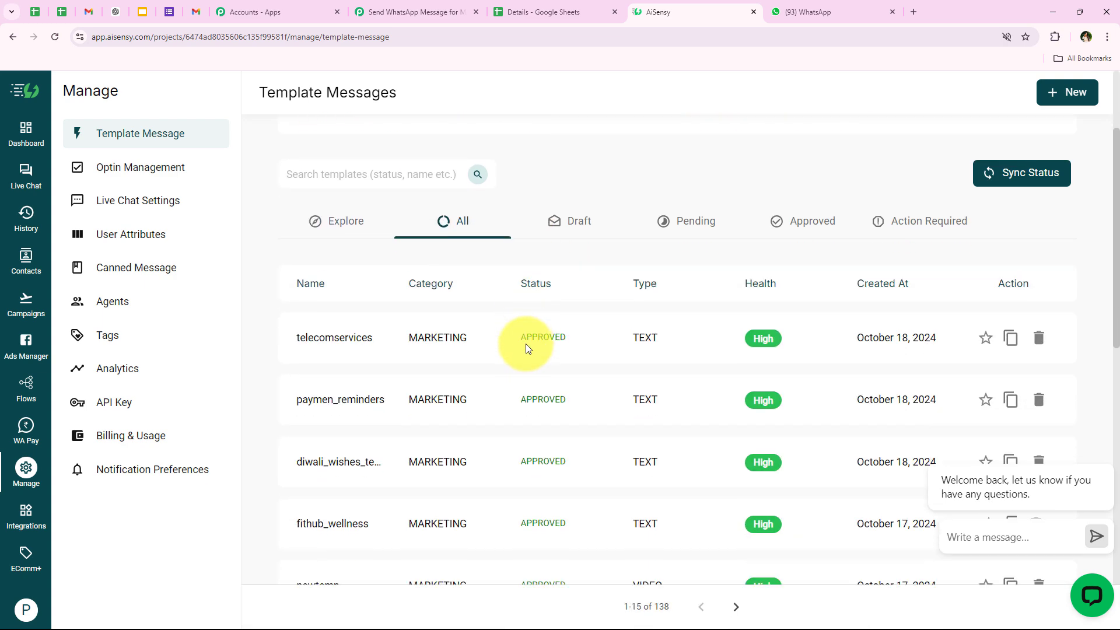
{"action": "scroll", "coordinate": [420, 385], "scroll_direction": "down", "scroll_amount": 8}
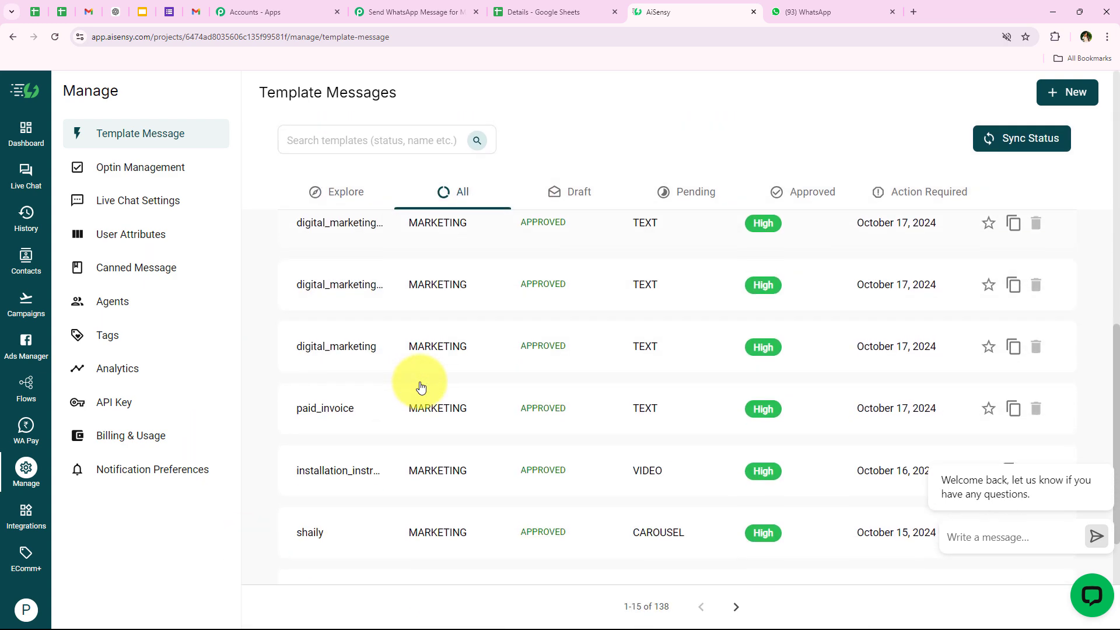
{"action": "scroll", "coordinate": [420, 387], "scroll_direction": "up", "scroll_amount": 6}
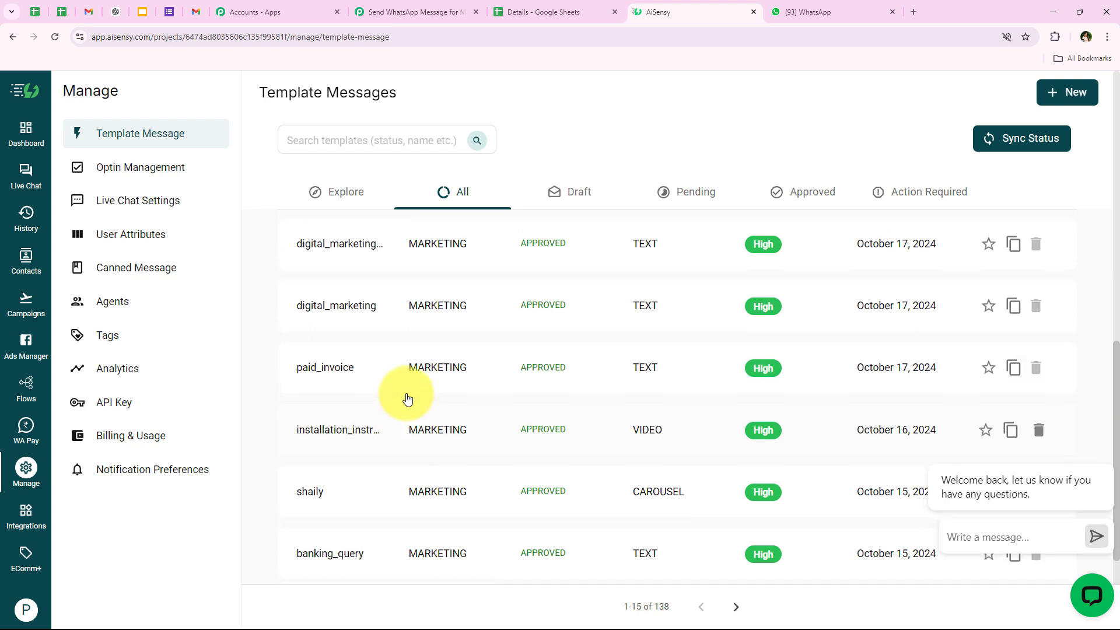
{"action": "left_click", "coordinate": [815, 12]}
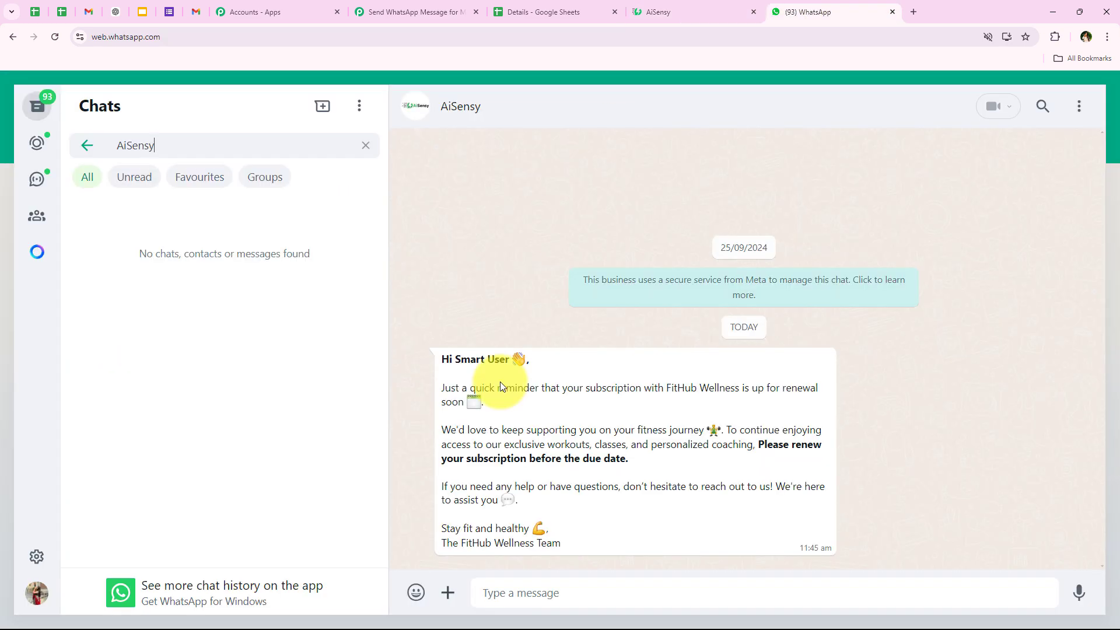
Back in AiSensy, open the preview of the approved fithub_wellness TEXT template.
{"action": "key", "text": "ctrl+shift+Tab"}
{"action": "scroll", "coordinate": [445, 397], "scroll_direction": "up", "scroll_amount": 5}
{"action": "scroll", "coordinate": [441, 430], "scroll_direction": "down", "scroll_amount": 1}
{"action": "left_click", "coordinate": [339, 465]}
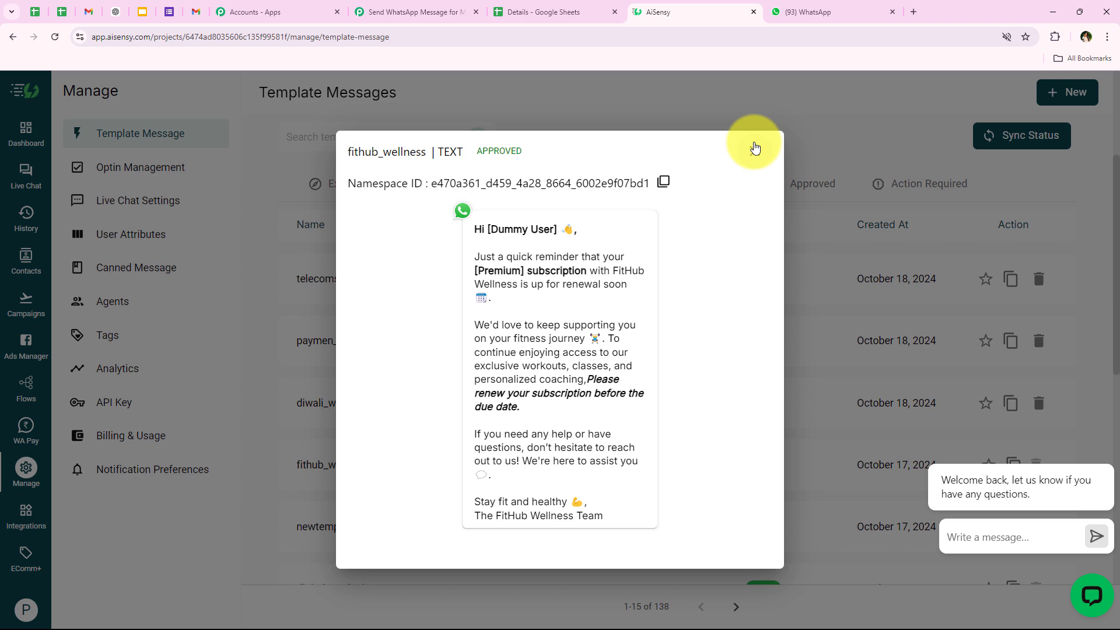
Close the template preview and open the FitHub Test campaign from the Campaigns list.
{"action": "left_click", "coordinate": [791, 146]}
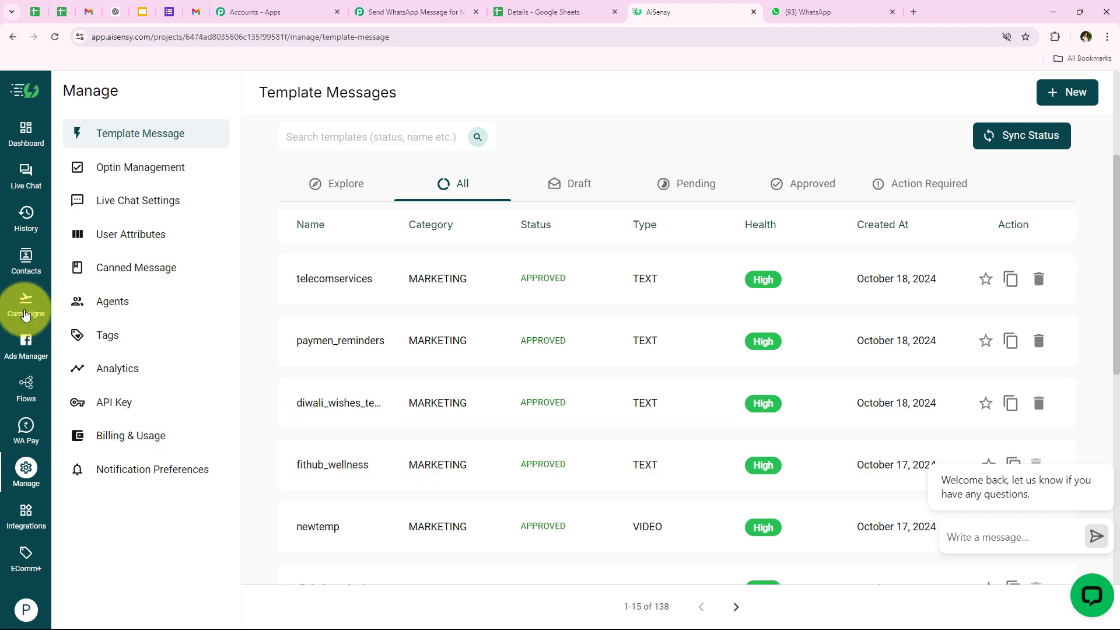
{"action": "left_click", "coordinate": [26, 315]}
{"action": "scroll", "coordinate": [370, 360], "scroll_direction": "down", "scroll_amount": 5}
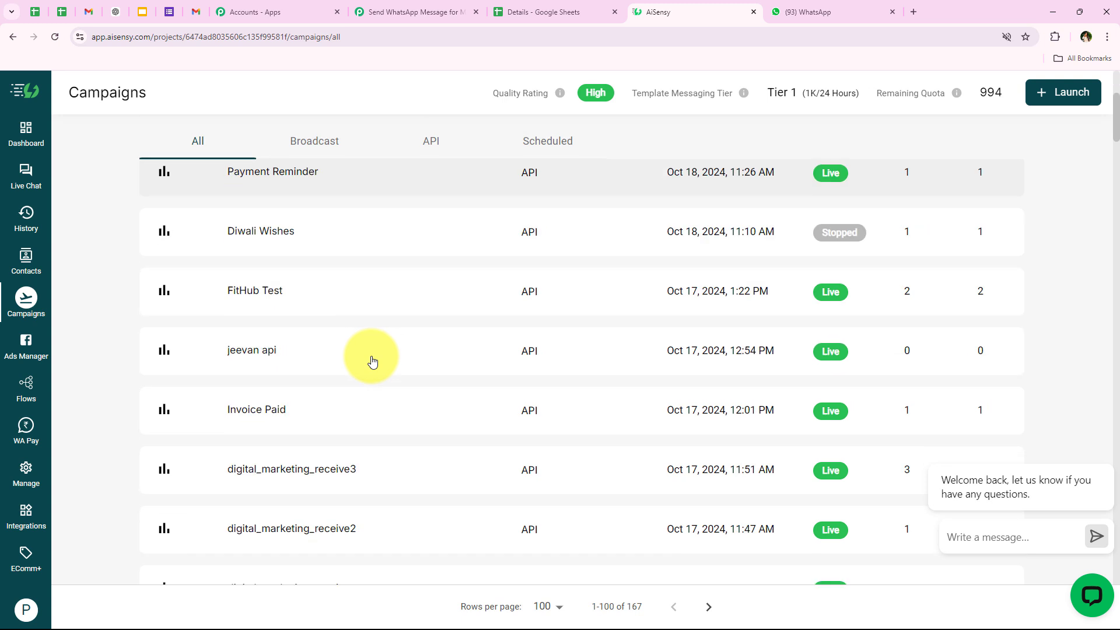
{"action": "left_click", "coordinate": [239, 290]}
Review FitHub Test's template, message and stats (2 sent, 1 delivered, 1 failed), then return to Campaigns.
{"action": "scroll", "coordinate": [300, 386], "scroll_direction": "down", "scroll_amount": 4}
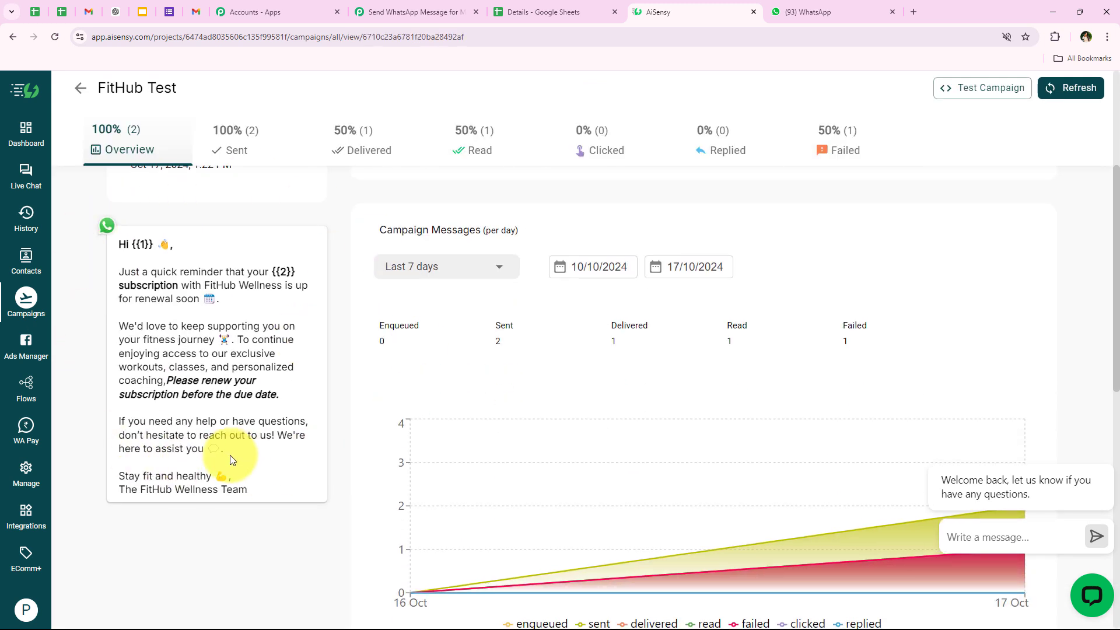
{"action": "left_click_drag", "start_coordinate": [117, 240], "coordinate": [284, 499]}
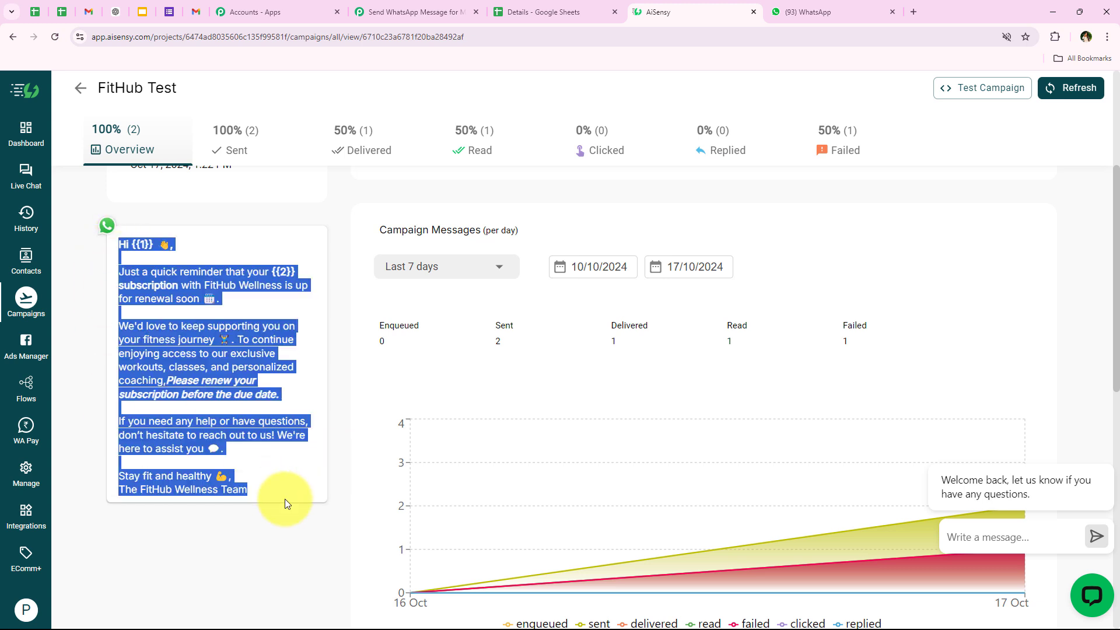
{"action": "left_click", "coordinate": [262, 499]}
{"action": "scroll", "coordinate": [204, 455], "scroll_direction": "up", "scroll_amount": 3}
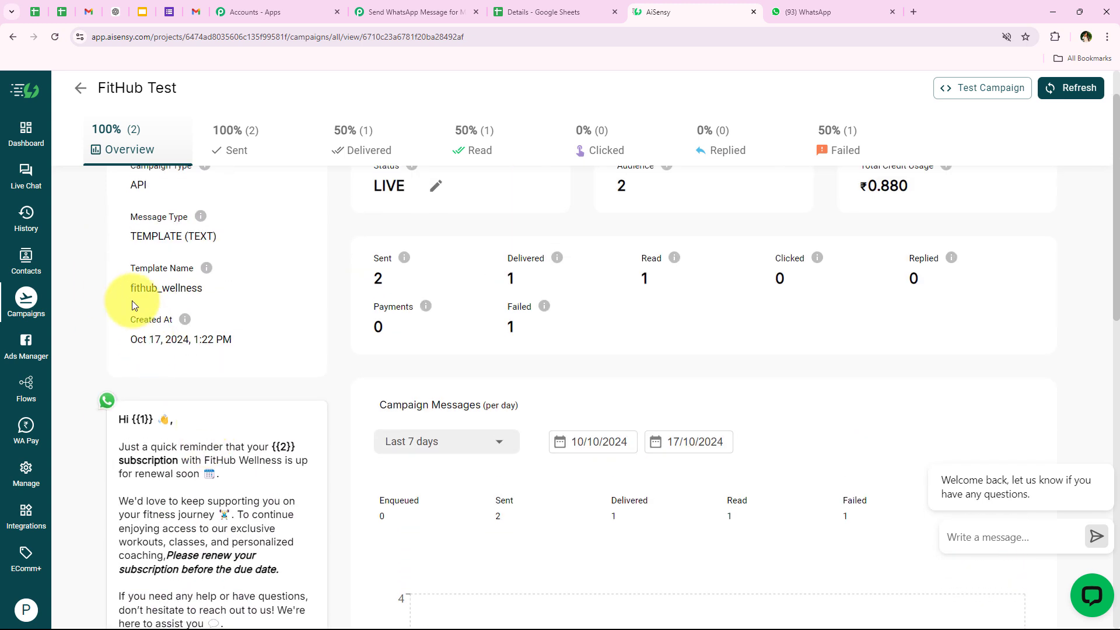
{"action": "left_click", "coordinate": [244, 286]}
{"action": "scroll", "coordinate": [246, 327], "scroll_direction": "down", "scroll_amount": 3}
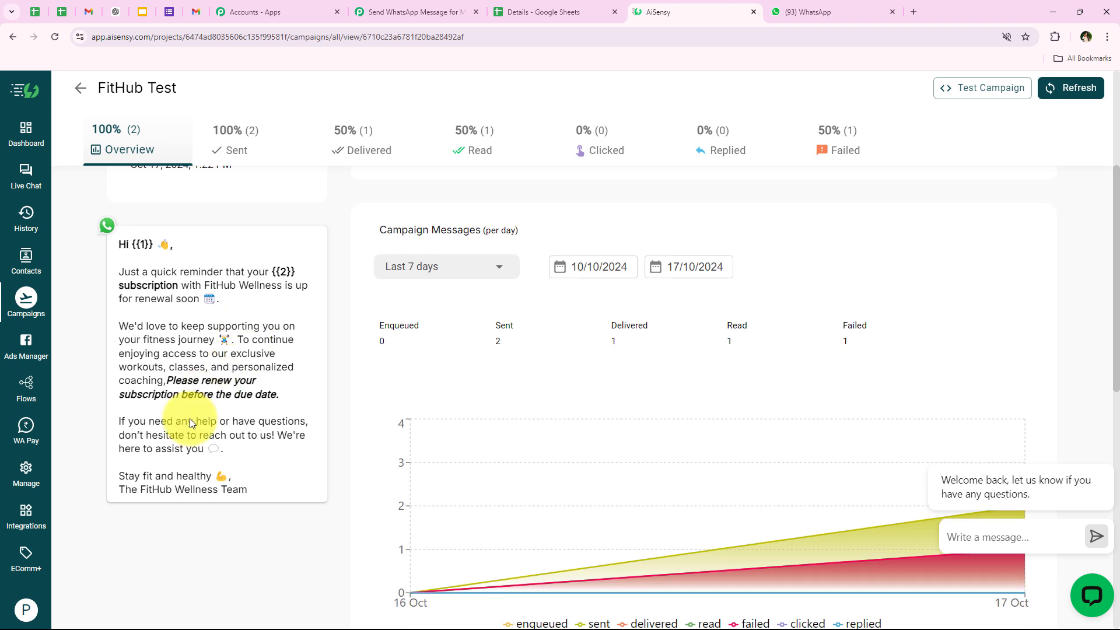
{"action": "left_click_drag", "start_coordinate": [186, 88], "coordinate": [79, 85]}
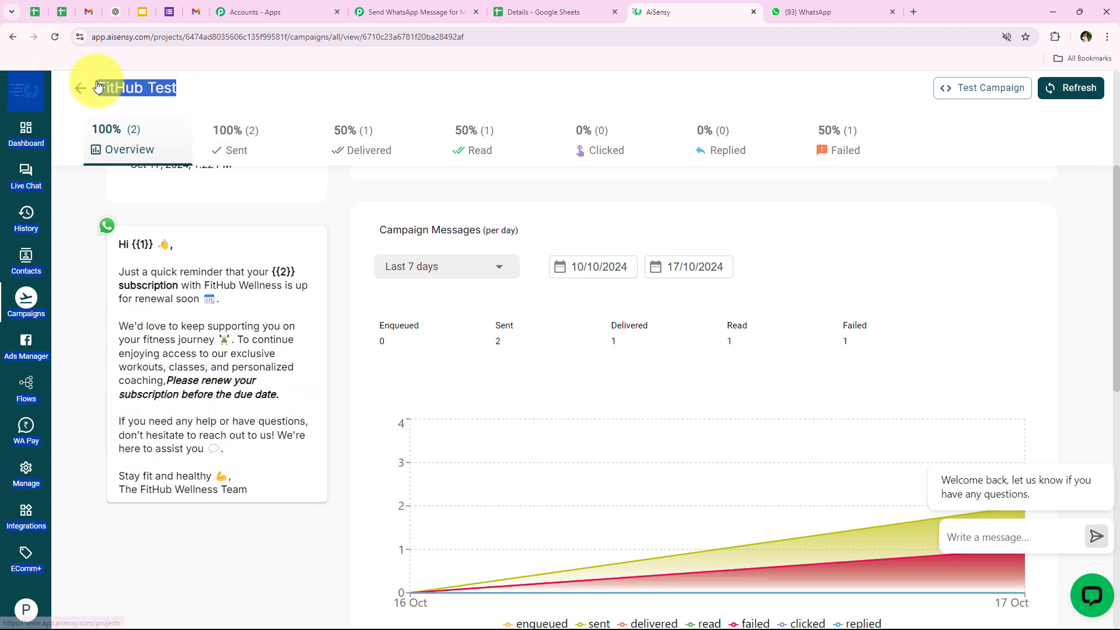
{"action": "scroll", "coordinate": [100, 86], "scroll_direction": "up", "scroll_amount": 1}
{"action": "left_click", "coordinate": [80, 89]}
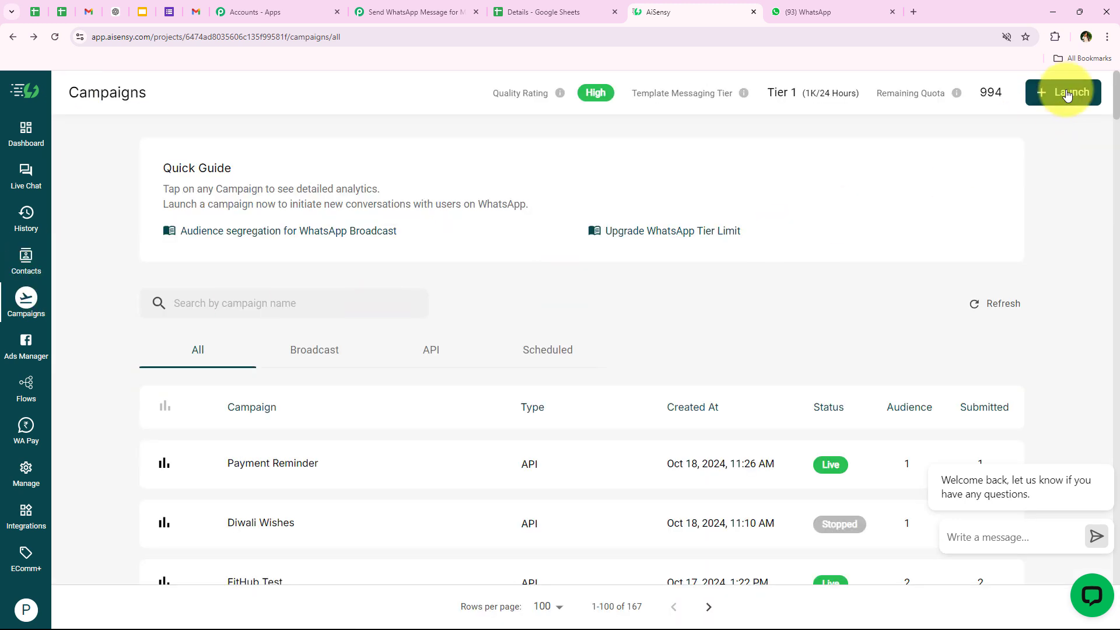
Start a new API campaign and search its template list for 'fit', then leave it unfinished.
{"action": "left_click", "coordinate": [1063, 93]}
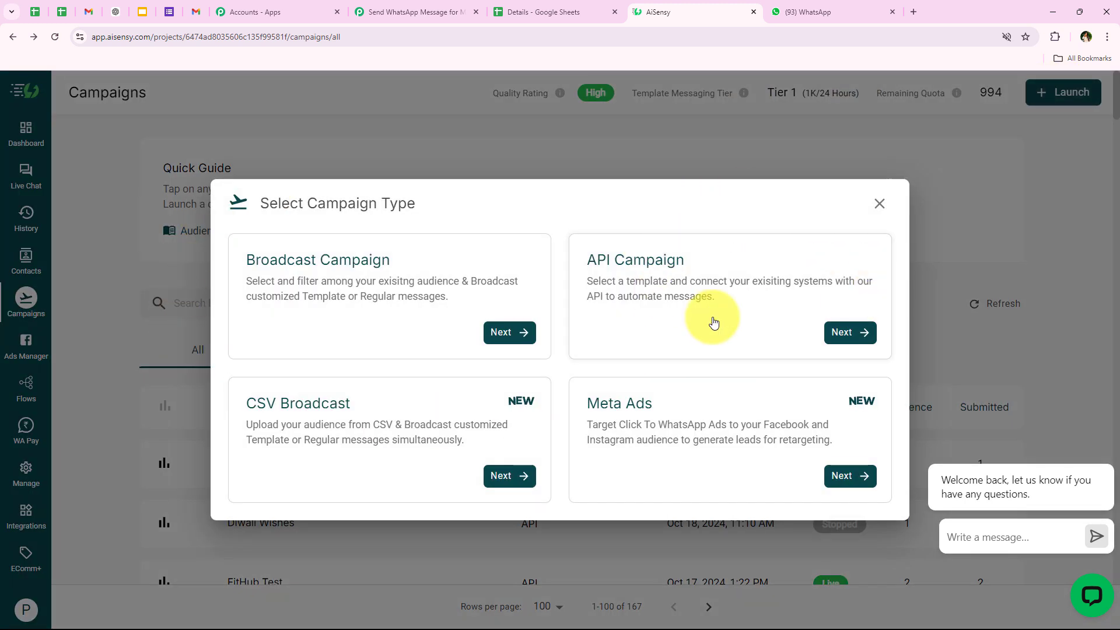
{"action": "left_click", "coordinate": [866, 331]}
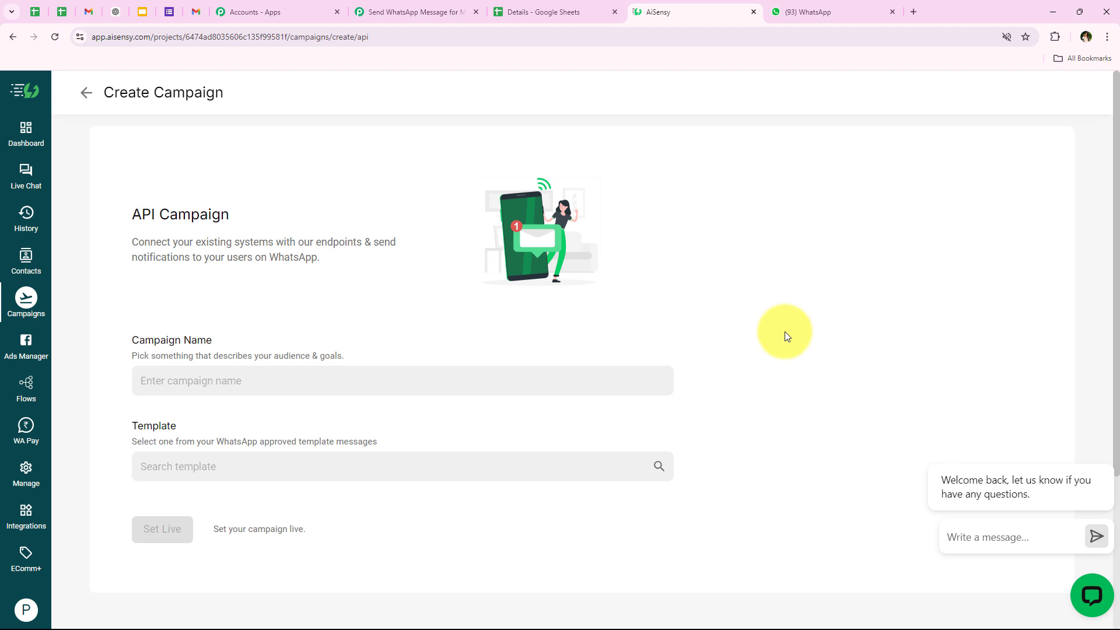
{"action": "left_click", "coordinate": [248, 388]}
{"action": "left_click", "coordinate": [183, 474]}
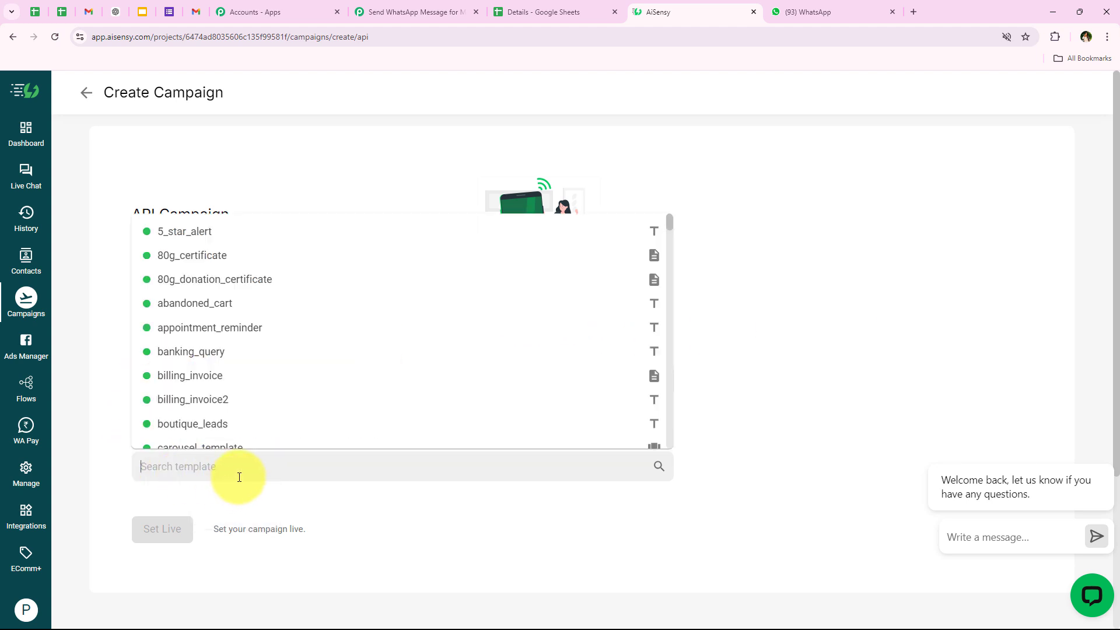
{"action": "type", "text": "fit"}
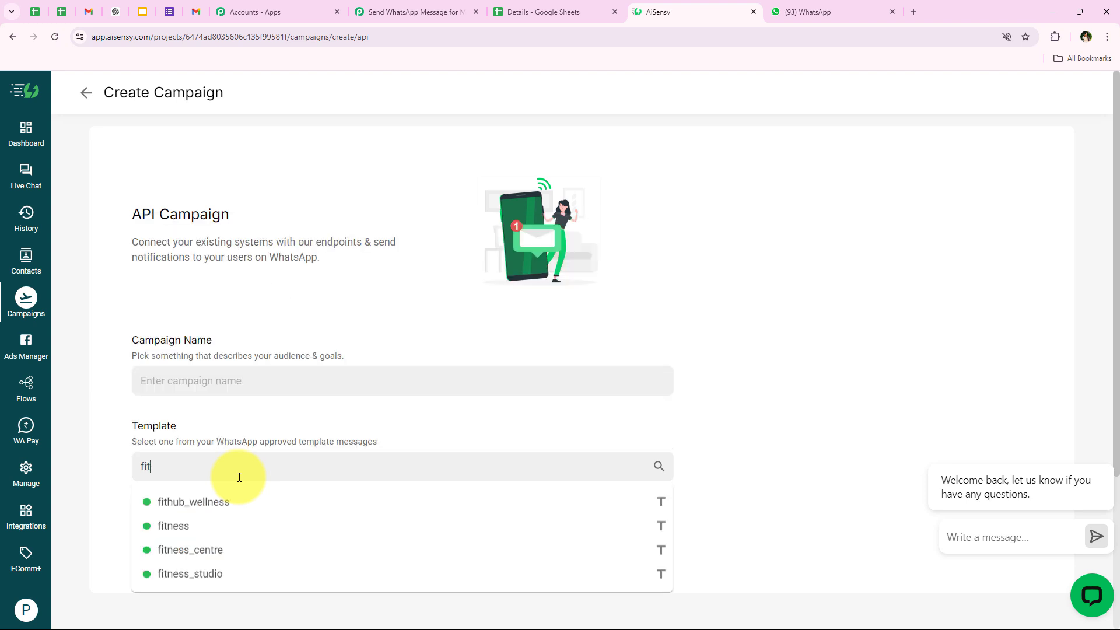
{"action": "left_click", "coordinate": [80, 397]}
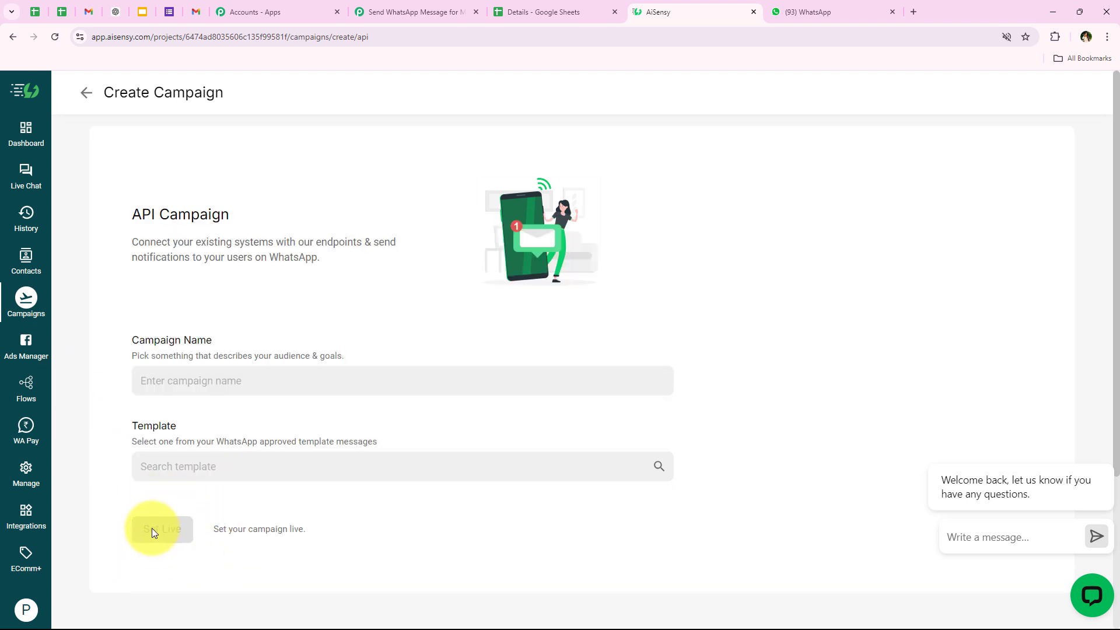
Reopen the FitHub Test campaign and select its name for copying.
{"action": "left_click", "coordinate": [87, 92]}
{"action": "scroll", "coordinate": [251, 402], "scroll_direction": "down", "scroll_amount": 5}
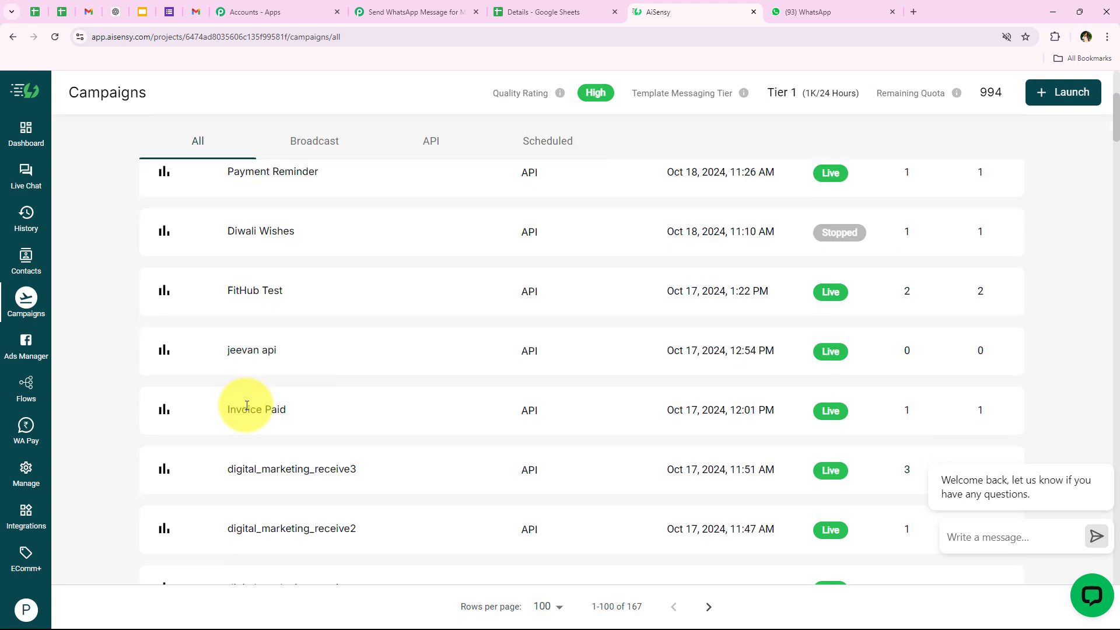
{"action": "left_click", "coordinate": [256, 303]}
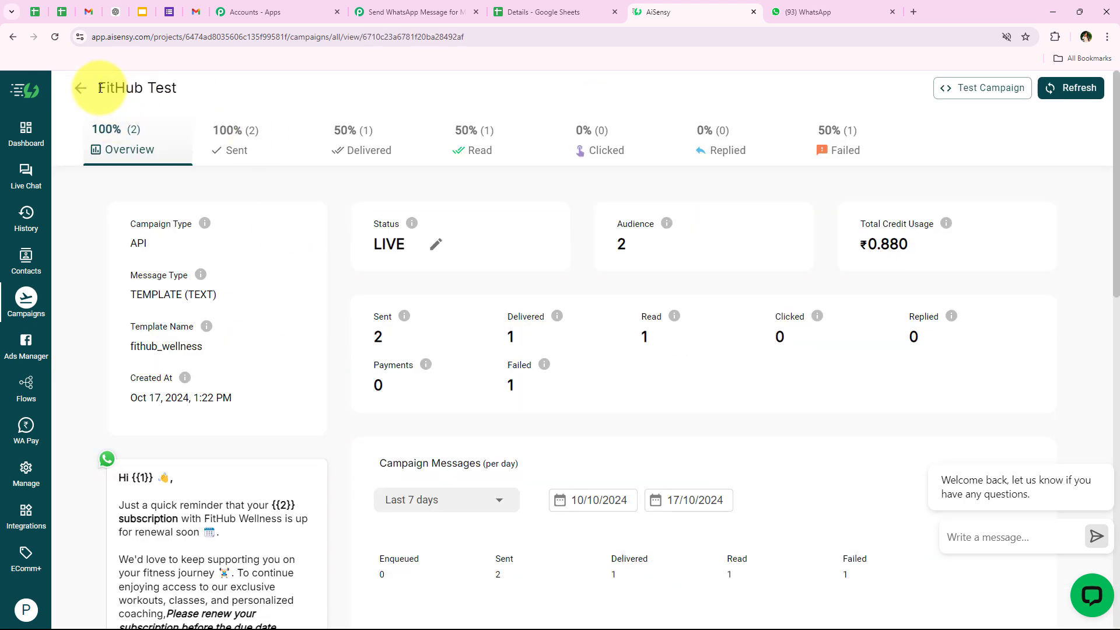
{"action": "left_click_drag", "start_coordinate": [99, 87], "coordinate": [188, 78]}
{"action": "key", "text": "ctrl+c"}
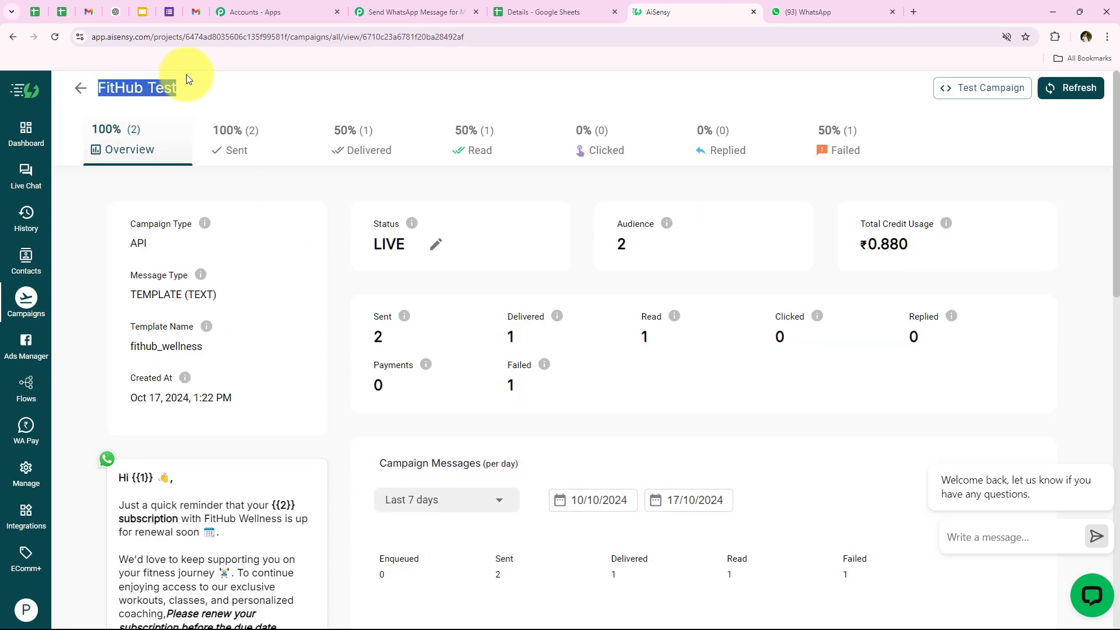
Paste FitHub Test into the AiSensy step's Campaign Name field in Pabbly Connect.
{"action": "left_click", "coordinate": [392, 11]}
{"action": "left_click", "coordinate": [337, 327]}
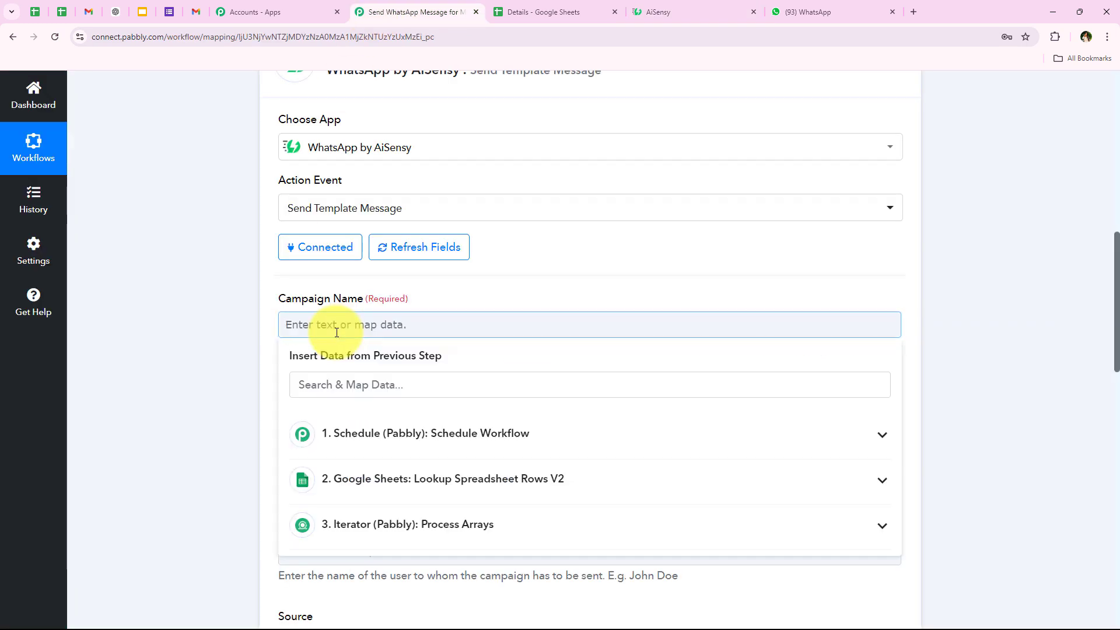
{"action": "key", "text": "ctrl+v"}
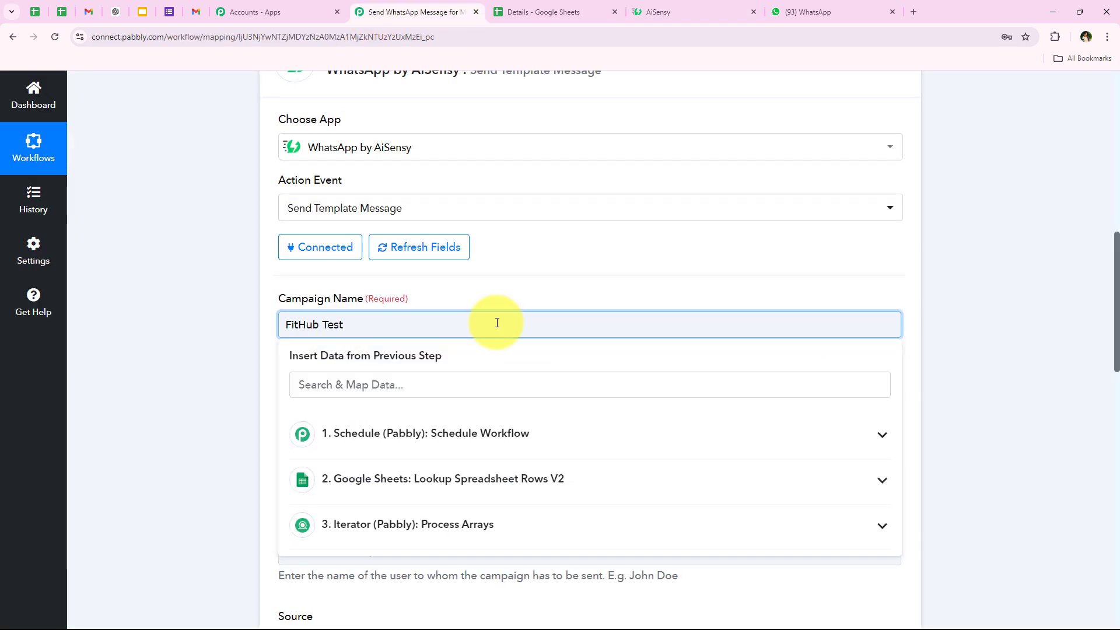
{"action": "left_click", "coordinate": [216, 283]}
Scroll down to the Mobile Number field and bring up its data choices.
{"action": "scroll", "coordinate": [205, 338], "scroll_direction": "down", "scroll_amount": 2}
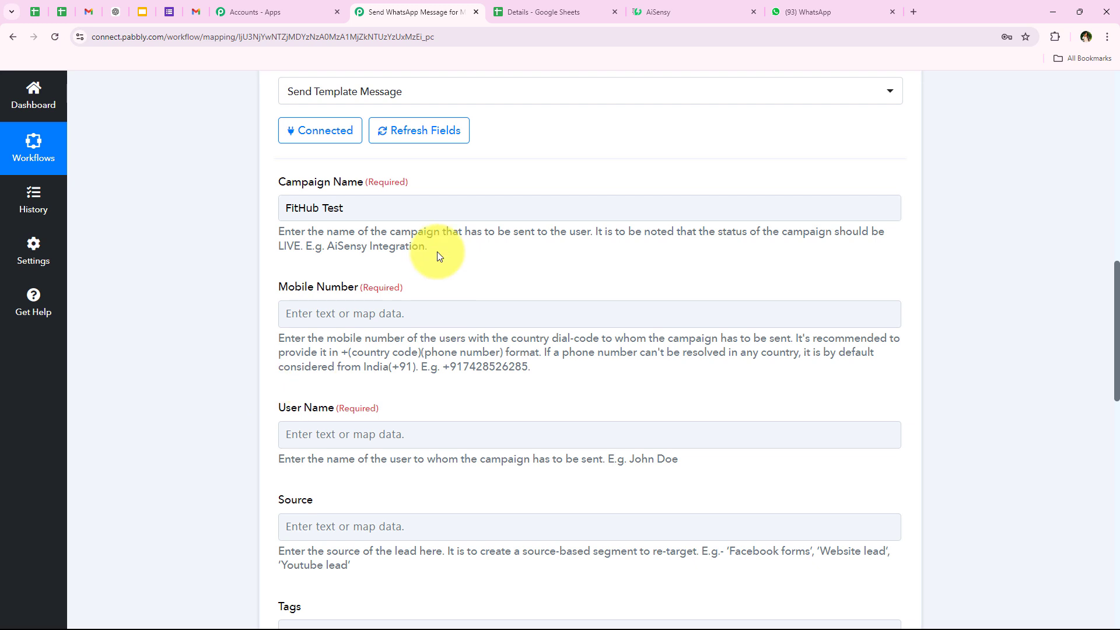
{"action": "scroll", "coordinate": [210, 359], "scroll_direction": "down", "scroll_amount": 1}
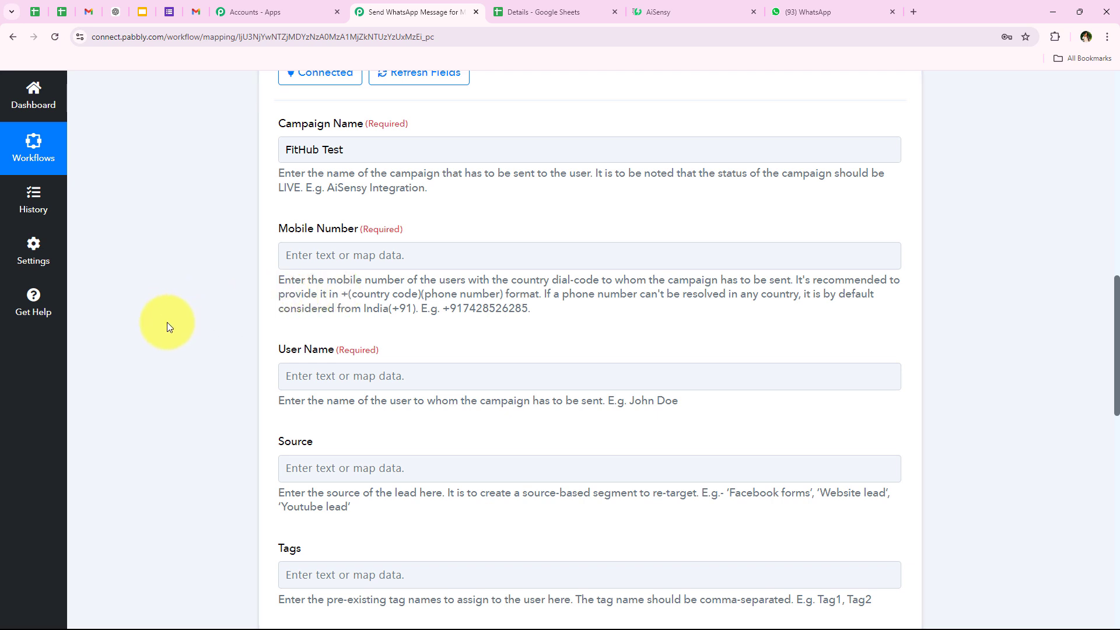
{"action": "scroll", "coordinate": [280, 233], "scroll_direction": "down", "scroll_amount": 1}
{"action": "left_click", "coordinate": [348, 188]}
{"action": "left_click", "coordinate": [329, 194]}
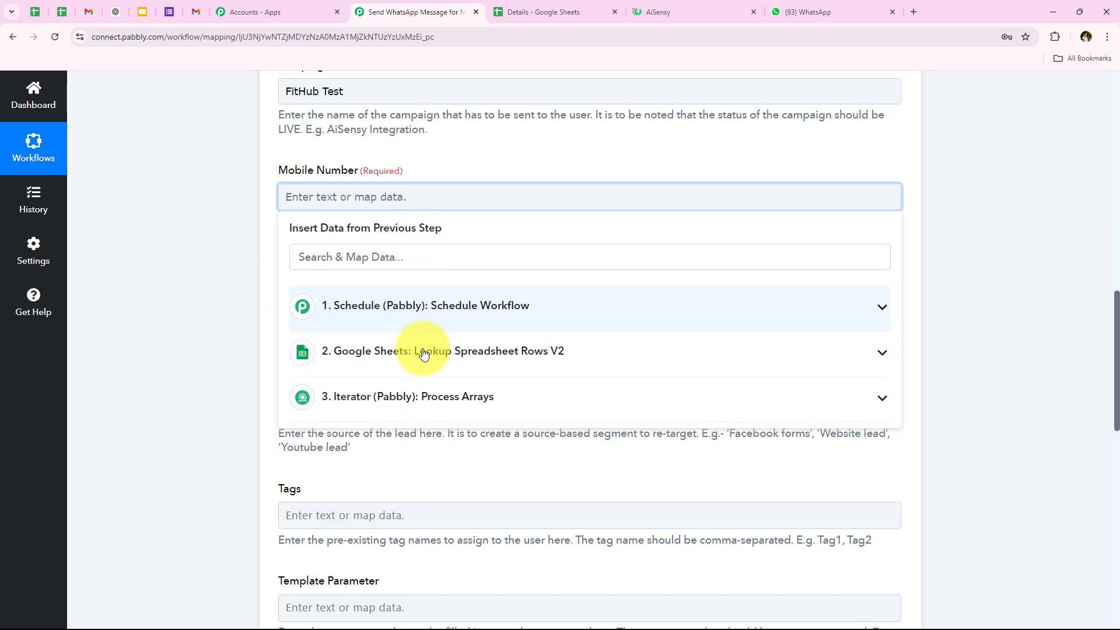
Replace the dummy Mobile Number with the Iterator step's RowValue Phone value.
{"action": "left_click", "coordinate": [430, 393]}
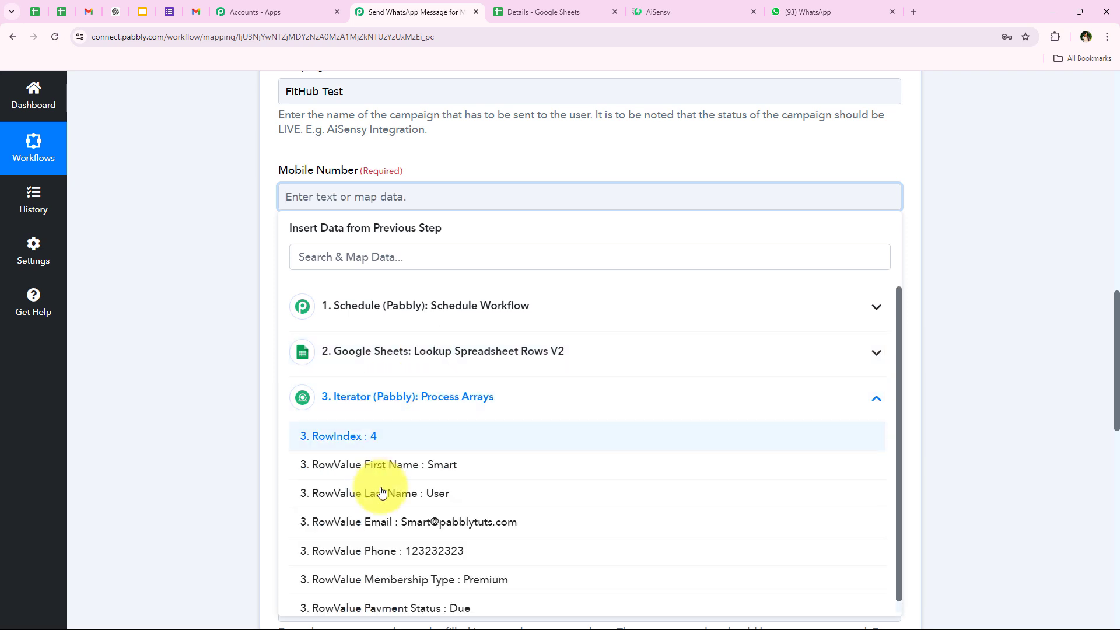
{"action": "left_click", "coordinate": [495, 385]}
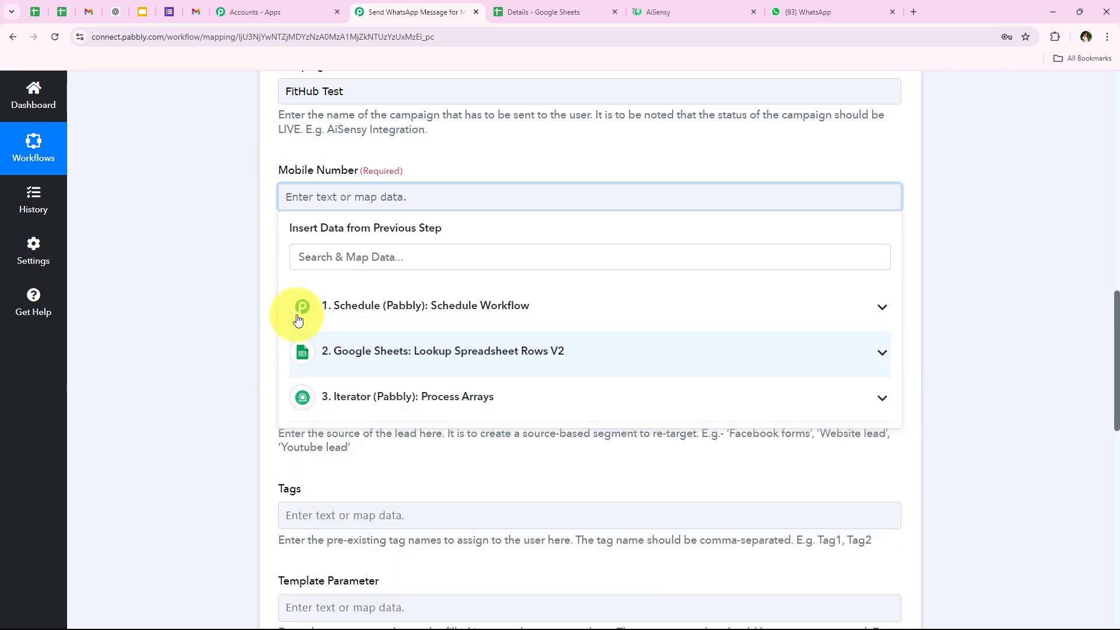
{"action": "left_click", "coordinate": [220, 295]}
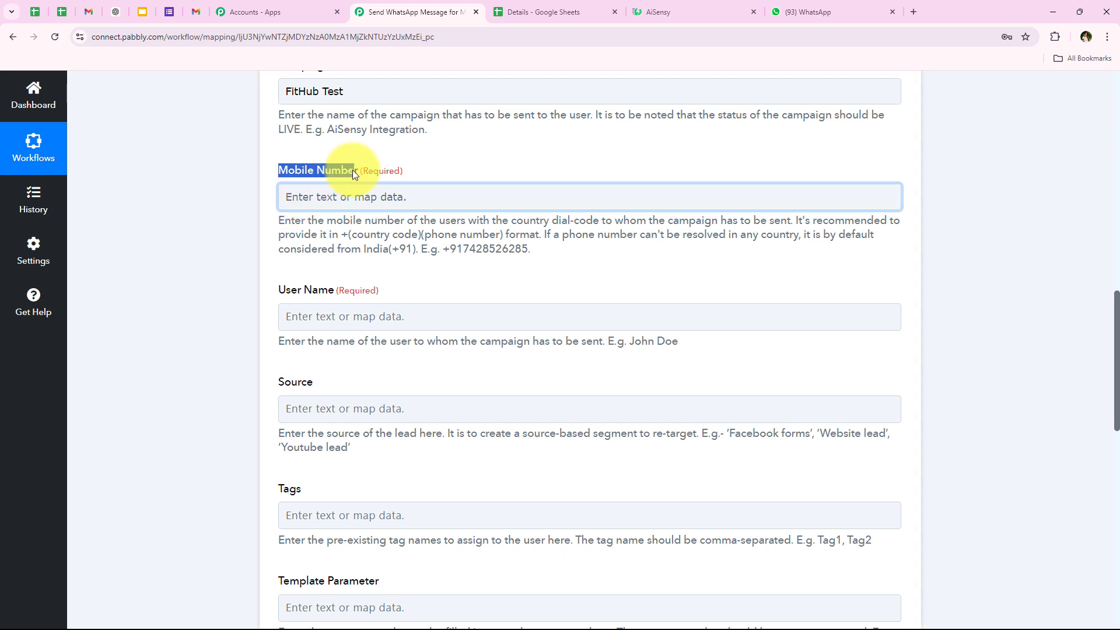
{"action": "left_click", "coordinate": [357, 194]}
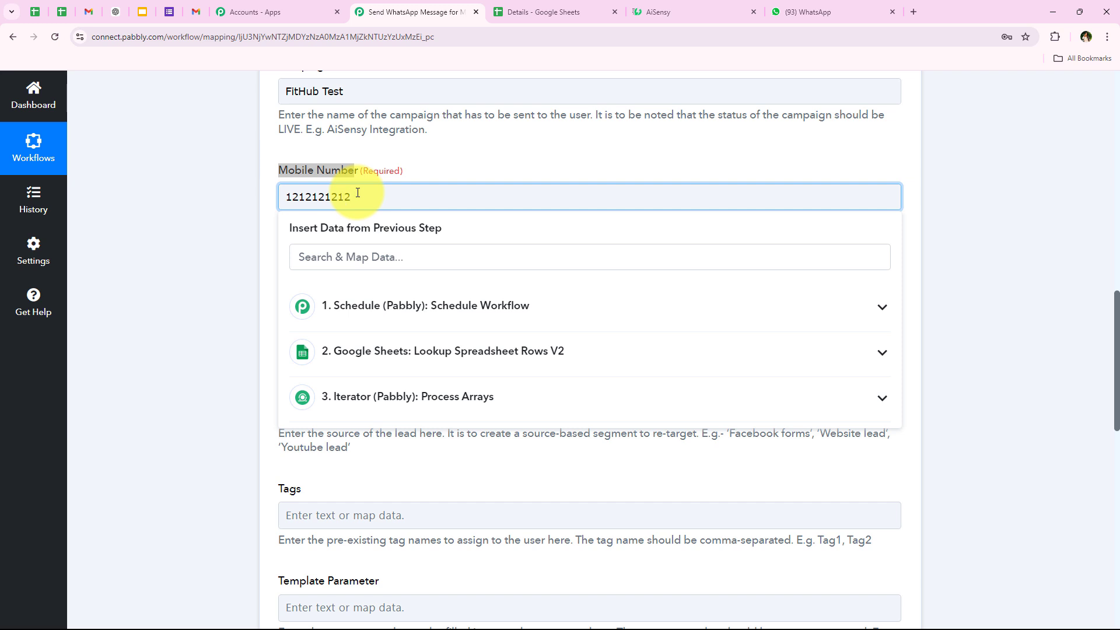
{"action": "left_click_drag", "start_coordinate": [383, 197], "coordinate": [194, 187]}
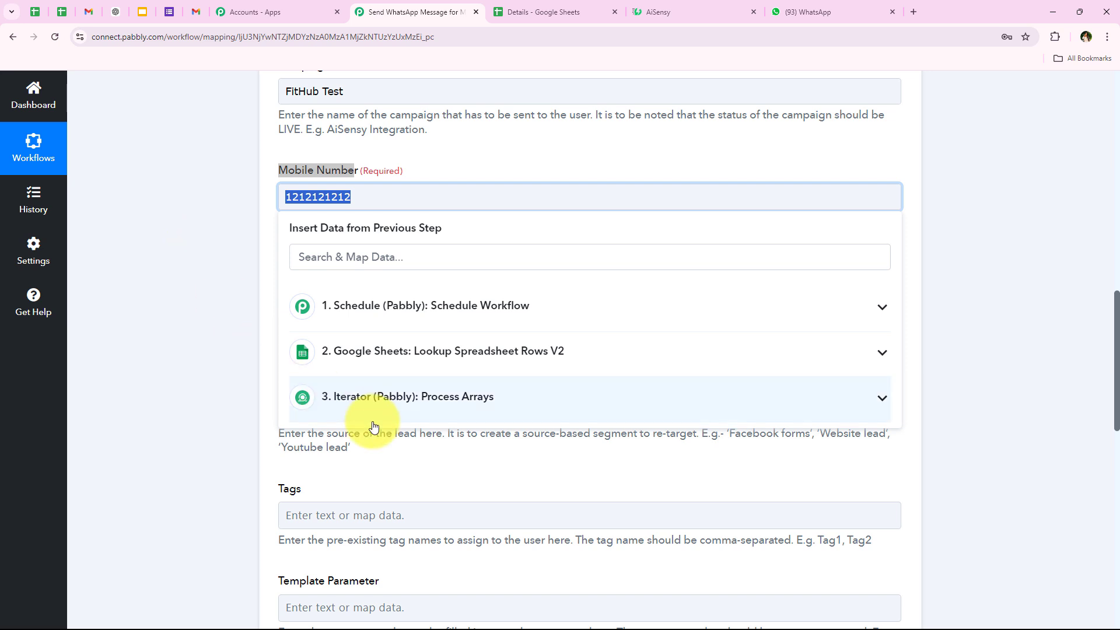
{"action": "left_click", "coordinate": [401, 419]}
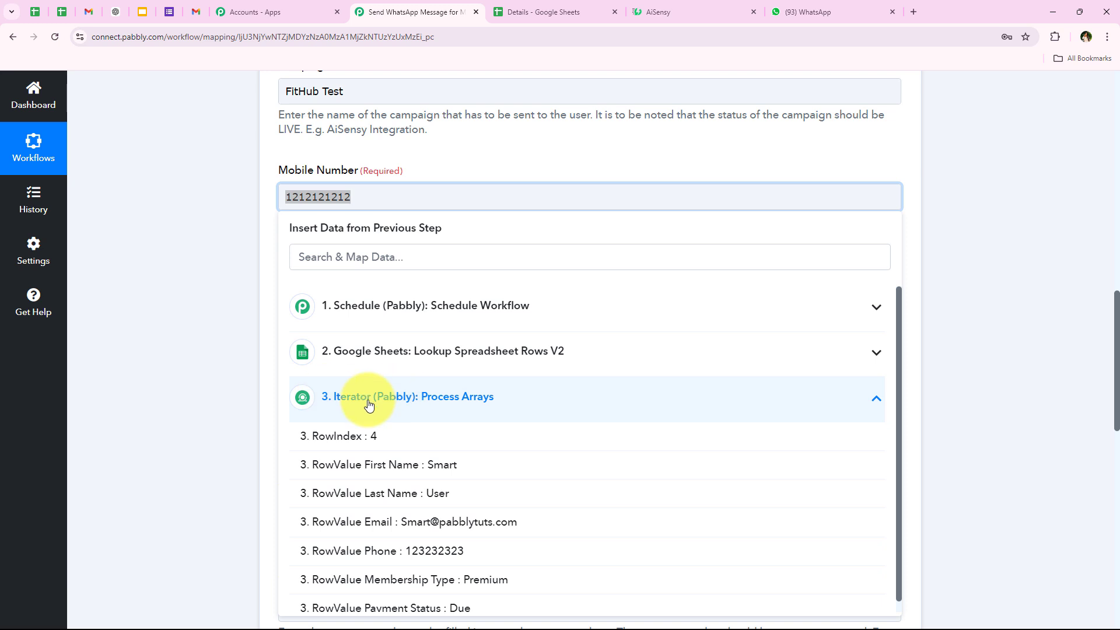
{"action": "scroll", "coordinate": [379, 400], "scroll_direction": "down", "scroll_amount": 1}
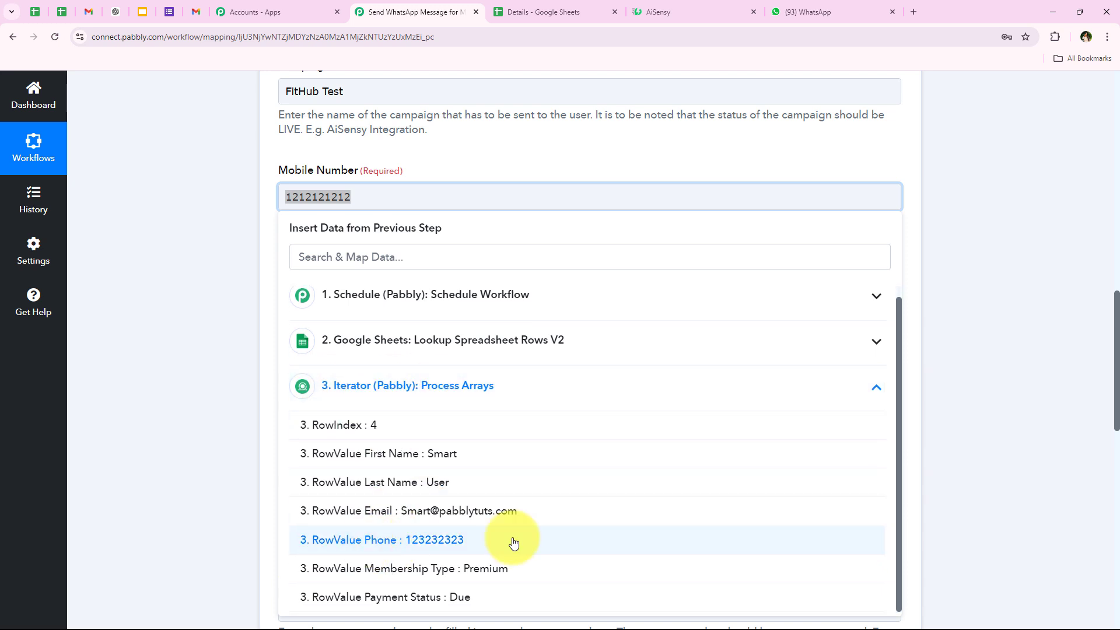
{"action": "left_click", "coordinate": [481, 543]}
{"action": "left_click", "coordinate": [199, 144]}
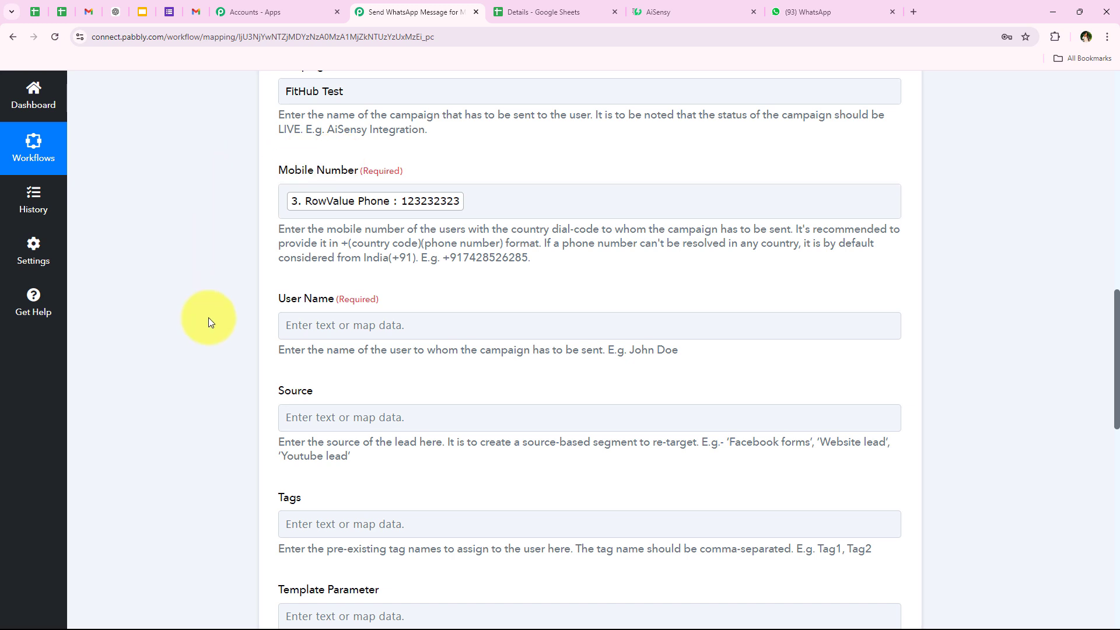
Map User Name to the Iterator's RowValue First Name and RowValue Last Name, searching 'na'.
{"action": "scroll", "coordinate": [212, 355], "scroll_direction": "down", "scroll_amount": 1}
{"action": "left_click_drag", "start_coordinate": [279, 241], "coordinate": [336, 242]}
{"action": "left_click", "coordinate": [256, 314]}
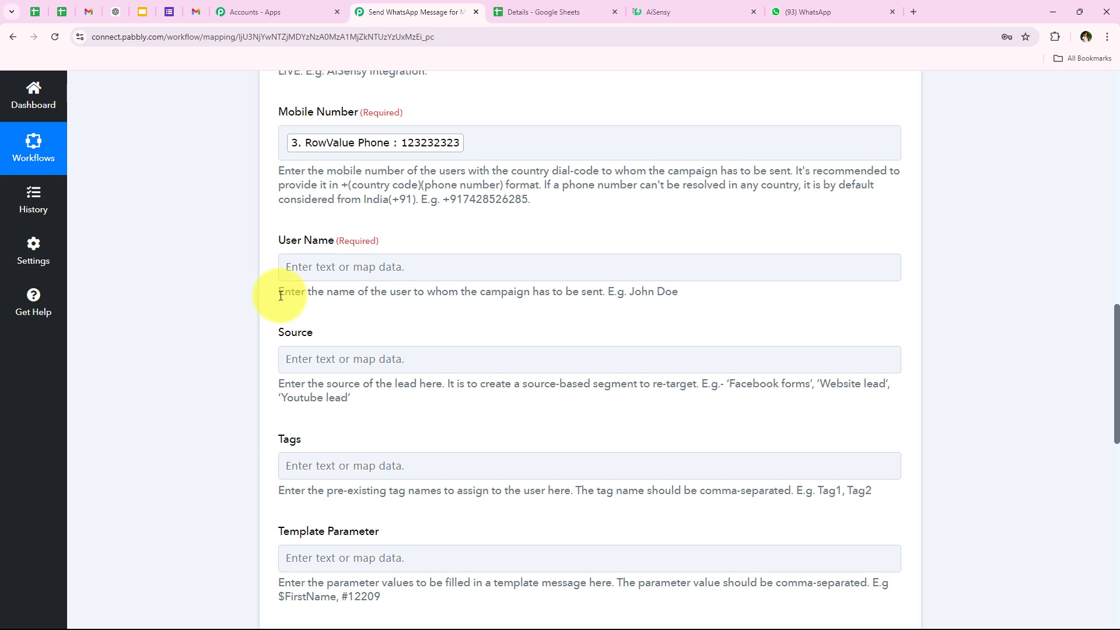
{"action": "left_click_drag", "start_coordinate": [279, 296], "coordinate": [409, 298]}
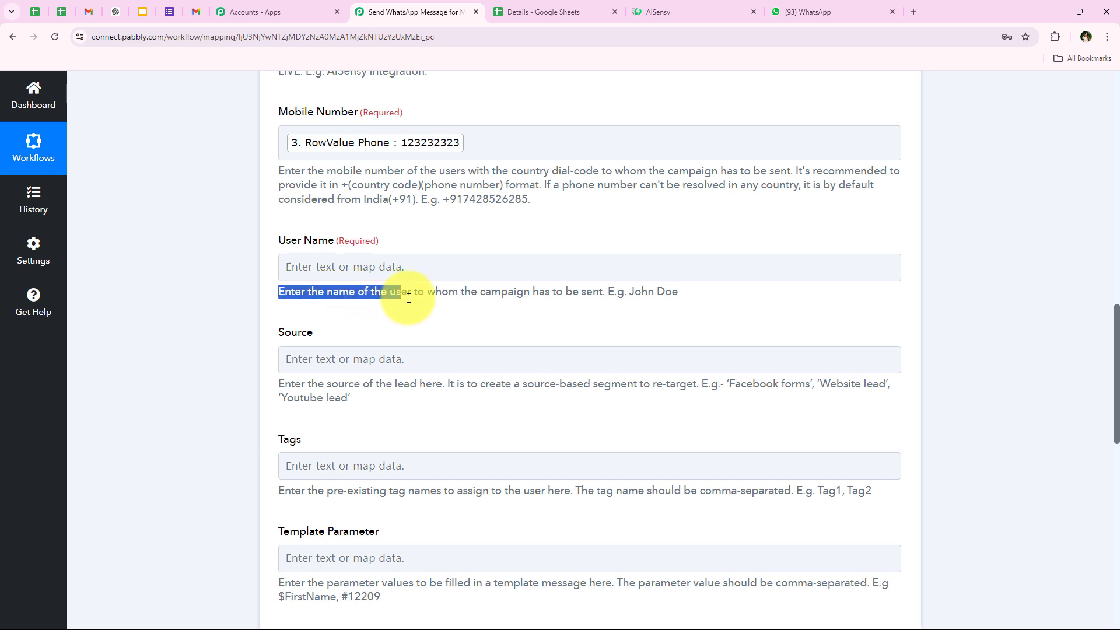
{"action": "left_click_drag", "start_coordinate": [527, 304], "coordinate": [604, 299]}
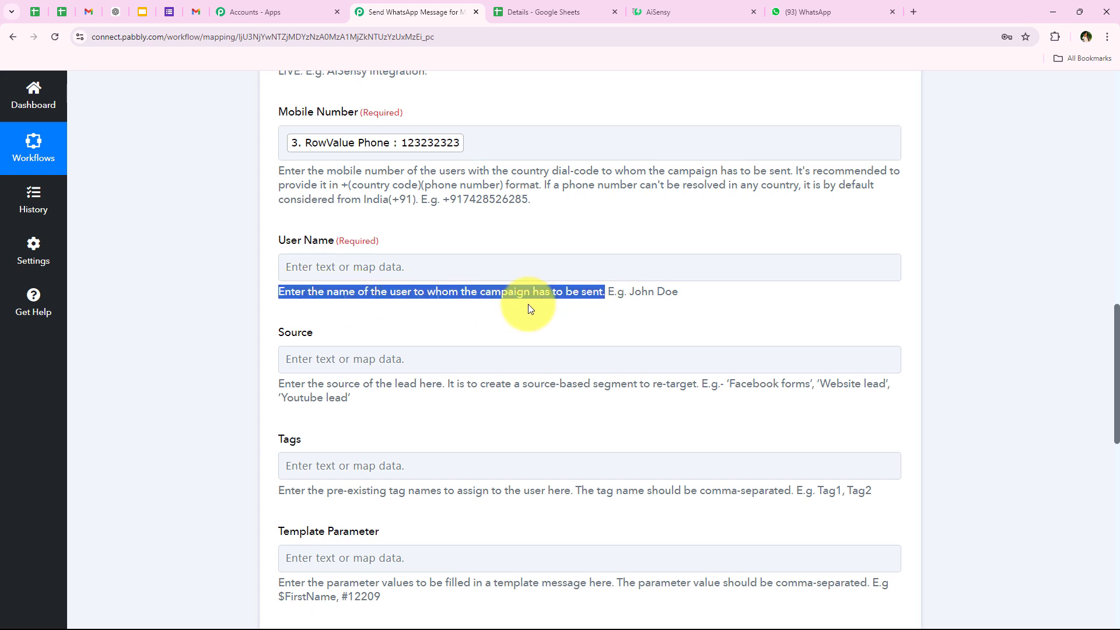
{"action": "left_click", "coordinate": [350, 264]}
{"action": "scroll", "coordinate": [230, 276], "scroll_direction": "down", "scroll_amount": 1}
{"action": "left_click", "coordinate": [408, 257]}
{"action": "type", "text": "name"}
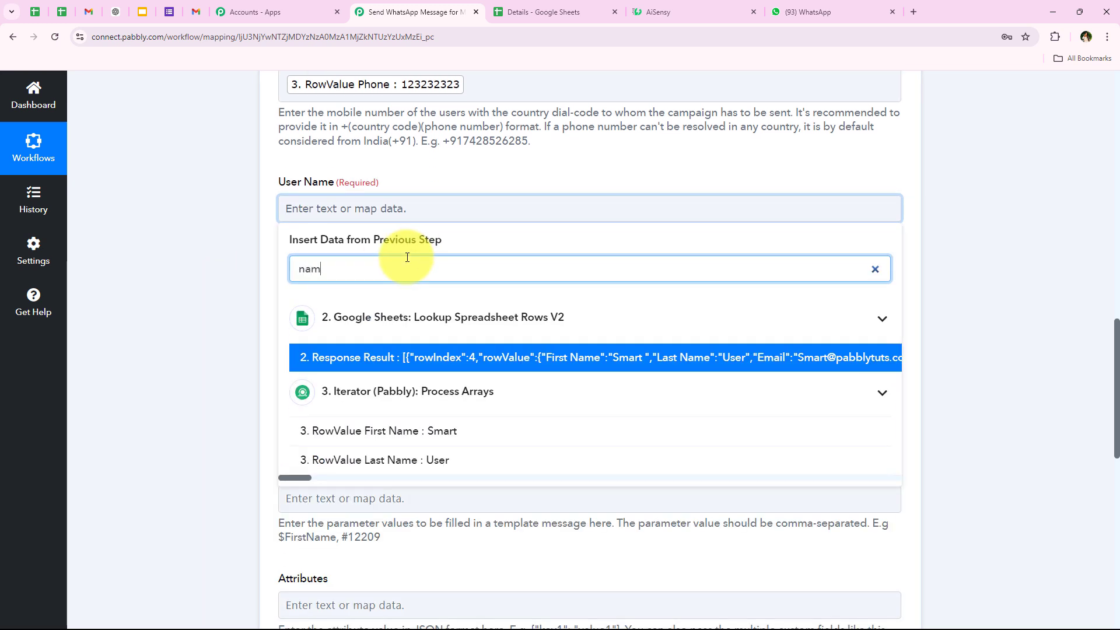
{"action": "left_click", "coordinate": [465, 430]}
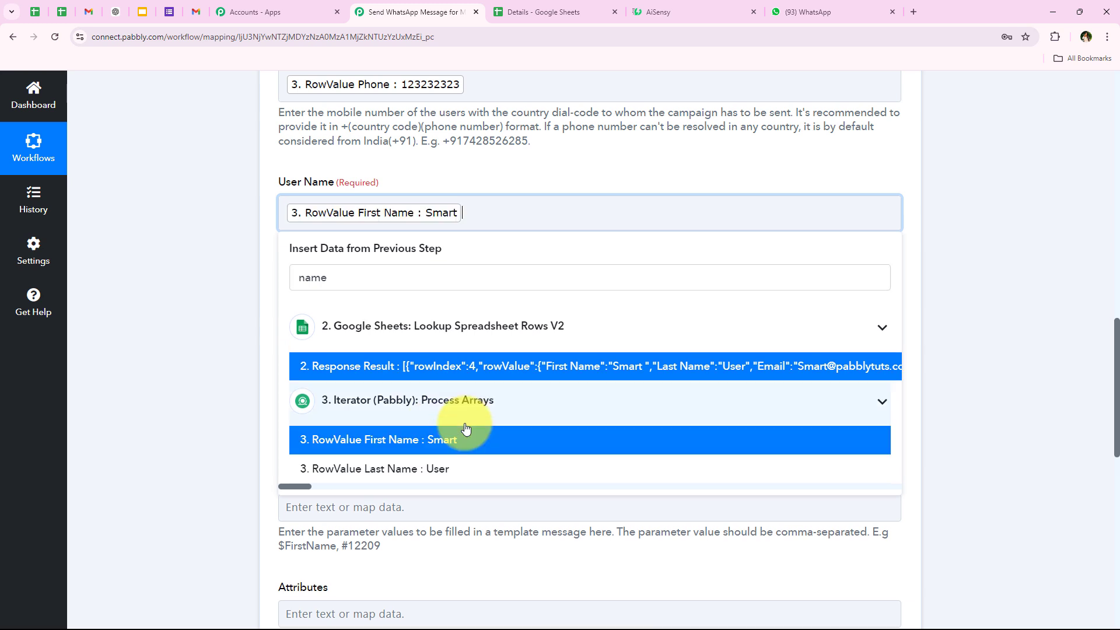
{"action": "left_click", "coordinate": [486, 467]}
{"action": "left_click", "coordinate": [170, 236]}
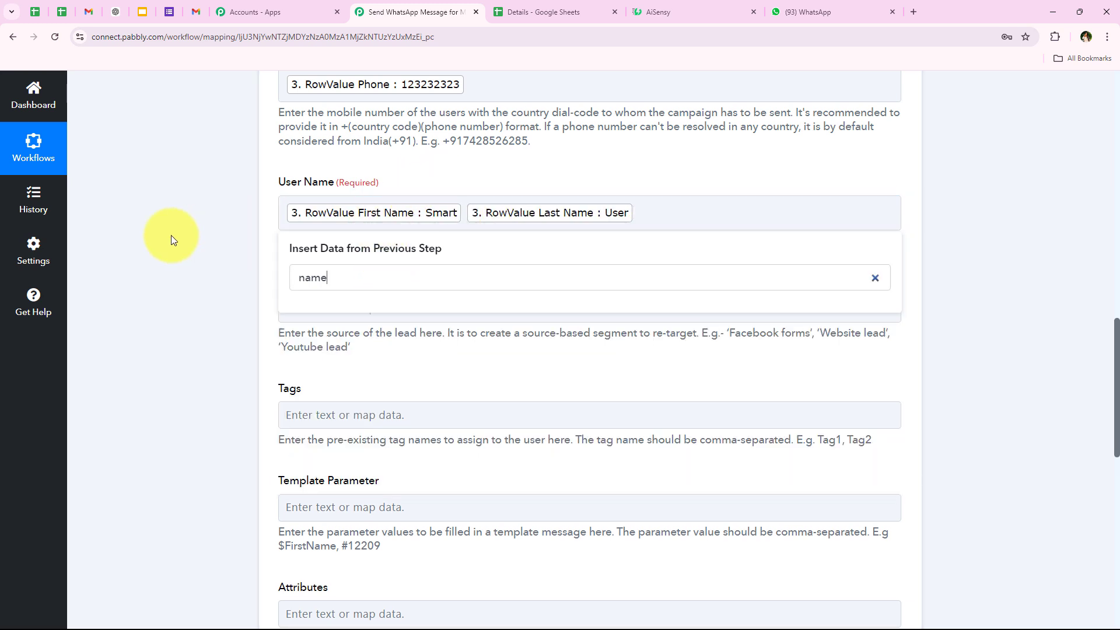
Scroll past the Source and Tags fields down to Template Parameter.
{"action": "scroll", "coordinate": [177, 235], "scroll_direction": "down", "scroll_amount": 2}
{"action": "left_click_drag", "start_coordinate": [304, 275], "coordinate": [277, 150]}
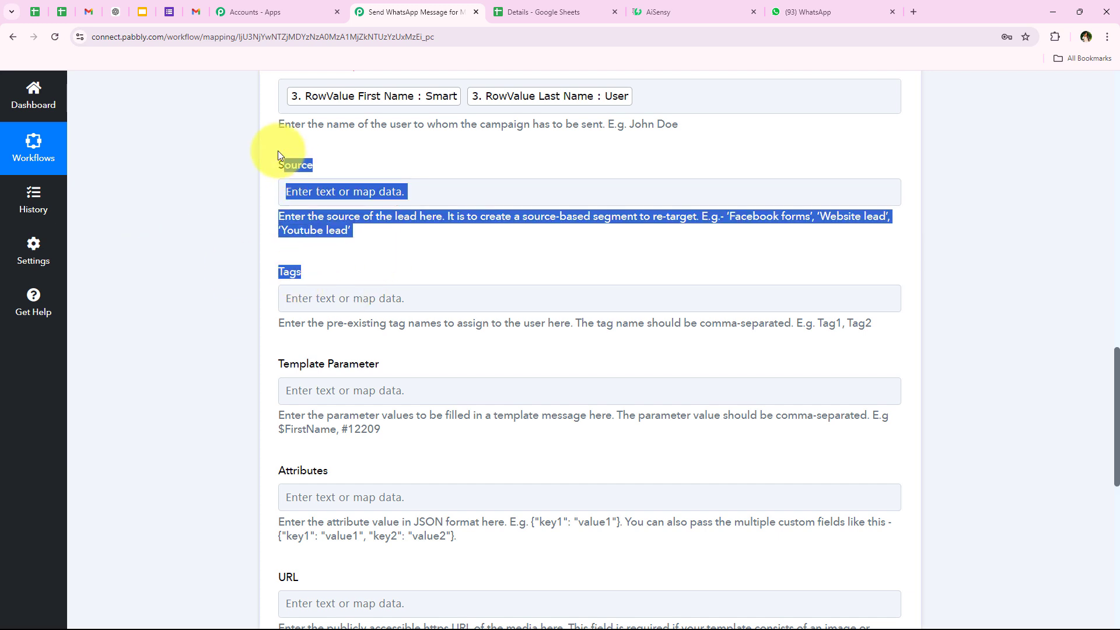
{"action": "left_click", "coordinate": [279, 190]}
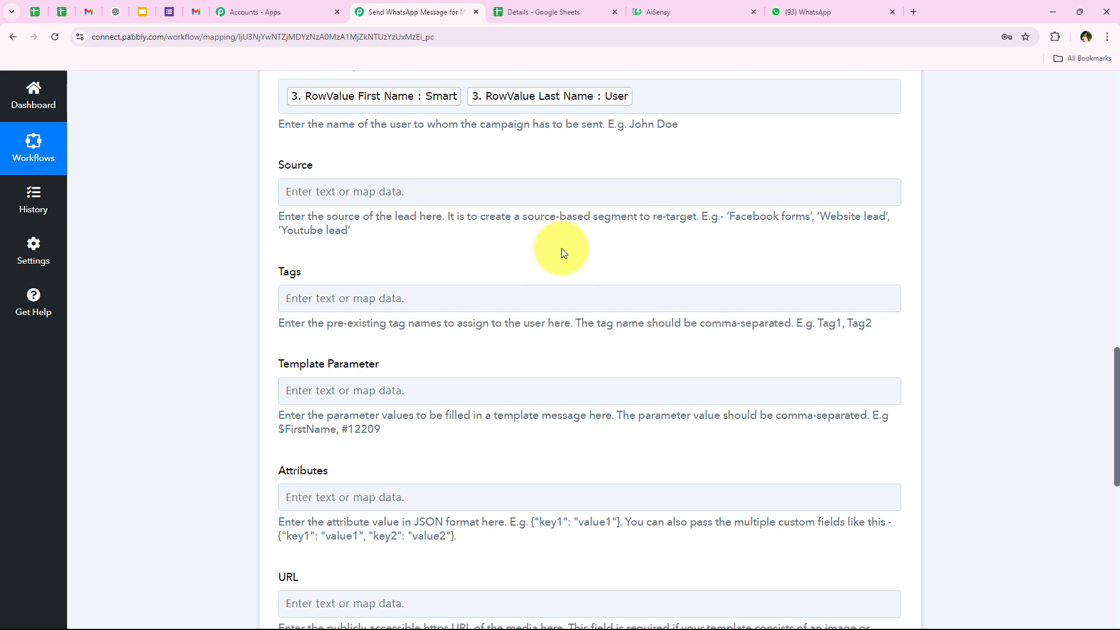
{"action": "left_click", "coordinate": [387, 297]}
{"action": "scroll", "coordinate": [239, 351], "scroll_direction": "down", "scroll_amount": 2}
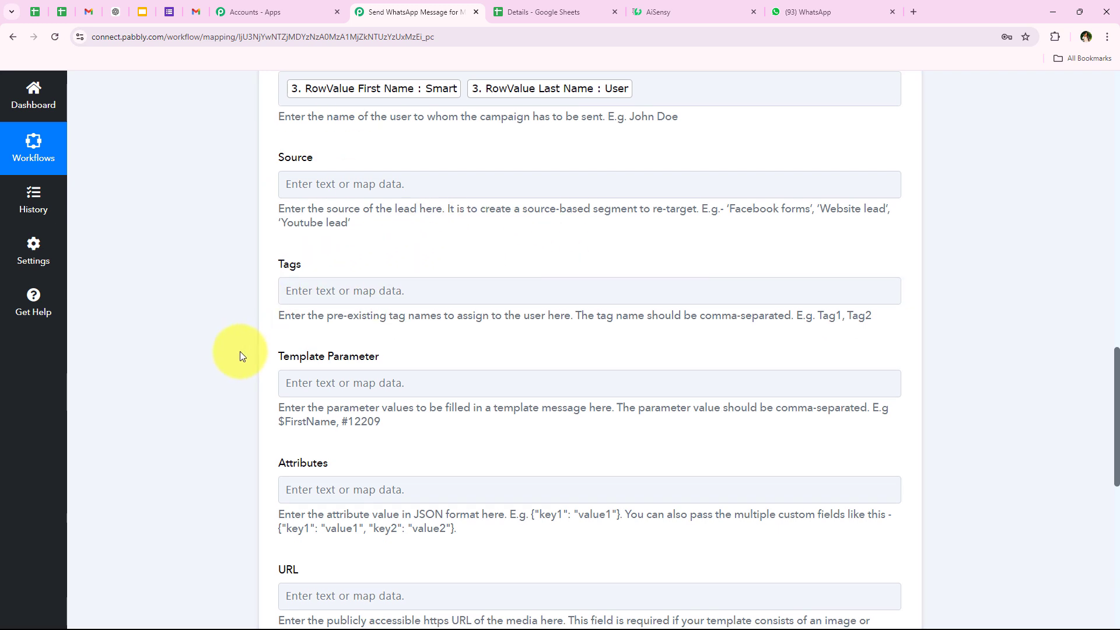
{"action": "left_click", "coordinate": [259, 294]}
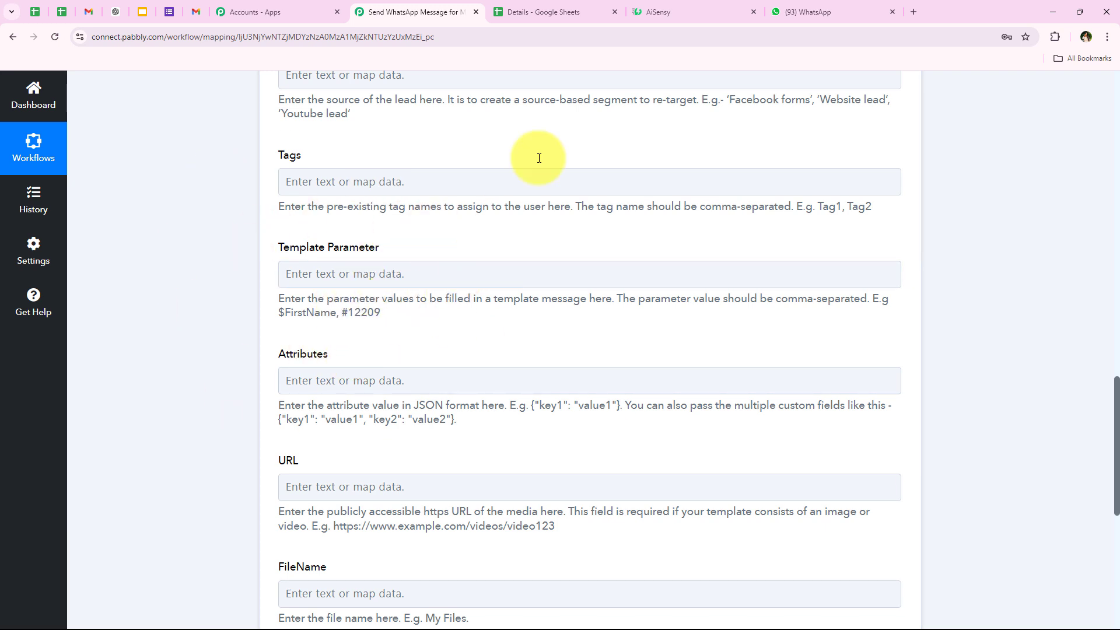
In AiSensy, examine the FitHub Test message's {{1}} and {{2}} placeholders.
{"action": "left_click", "coordinate": [734, 2]}
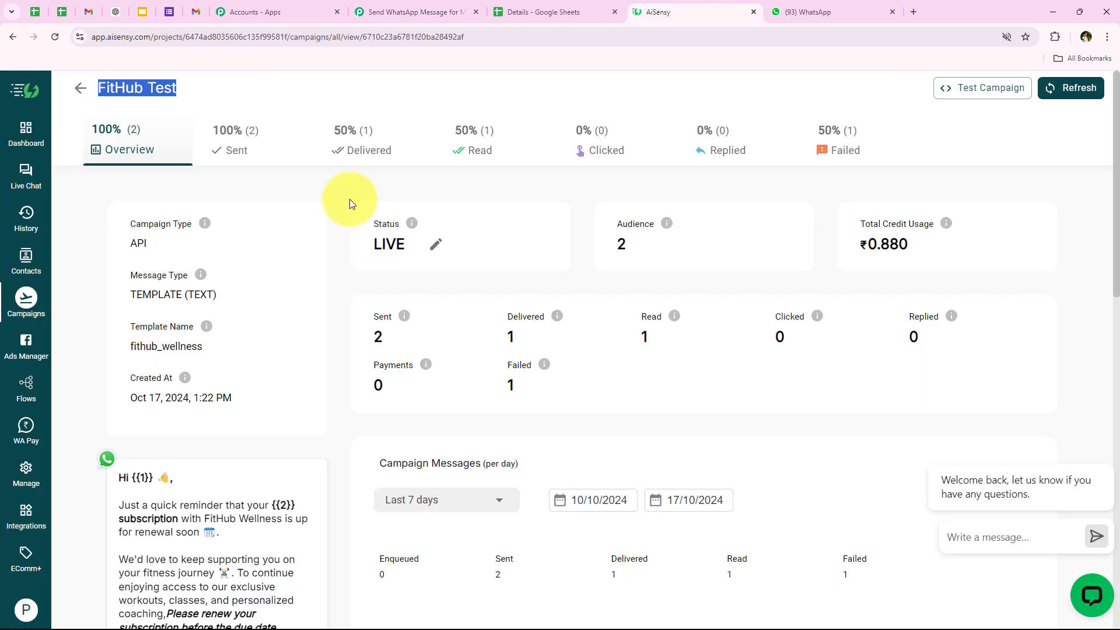
{"action": "left_click", "coordinate": [319, 228]}
{"action": "scroll", "coordinate": [300, 317], "scroll_direction": "down", "scroll_amount": 4}
{"action": "left_click_drag", "start_coordinate": [279, 497], "coordinate": [120, 242]}
{"action": "left_click", "coordinate": [114, 301]}
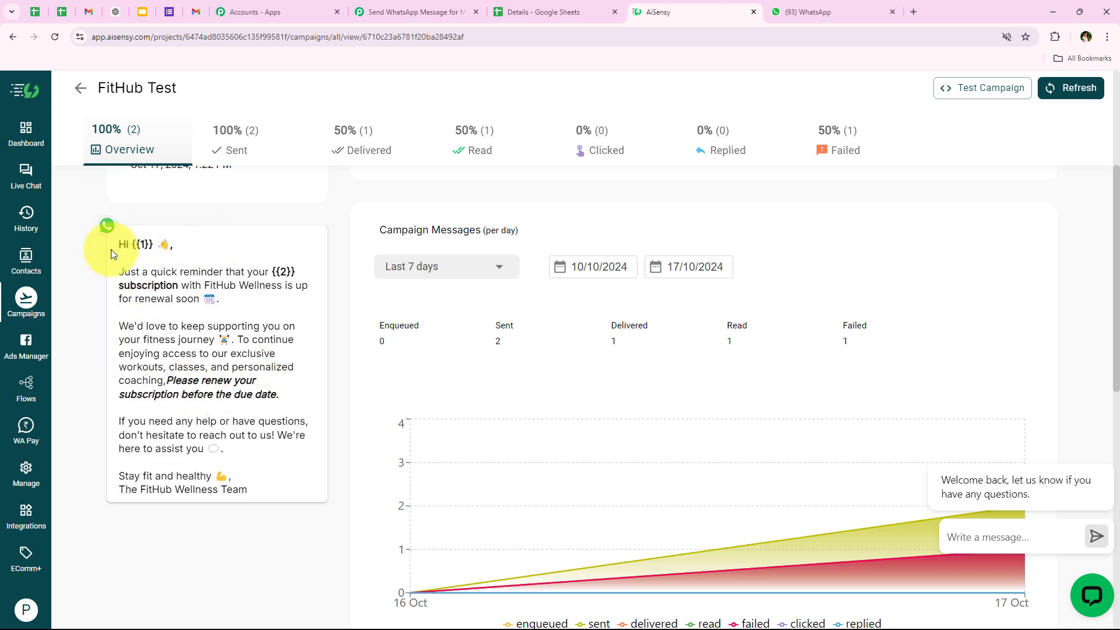
{"action": "left_click_drag", "start_coordinate": [132, 244], "coordinate": [154, 244]}
{"action": "left_click_drag", "start_coordinate": [268, 272], "coordinate": [326, 275]}
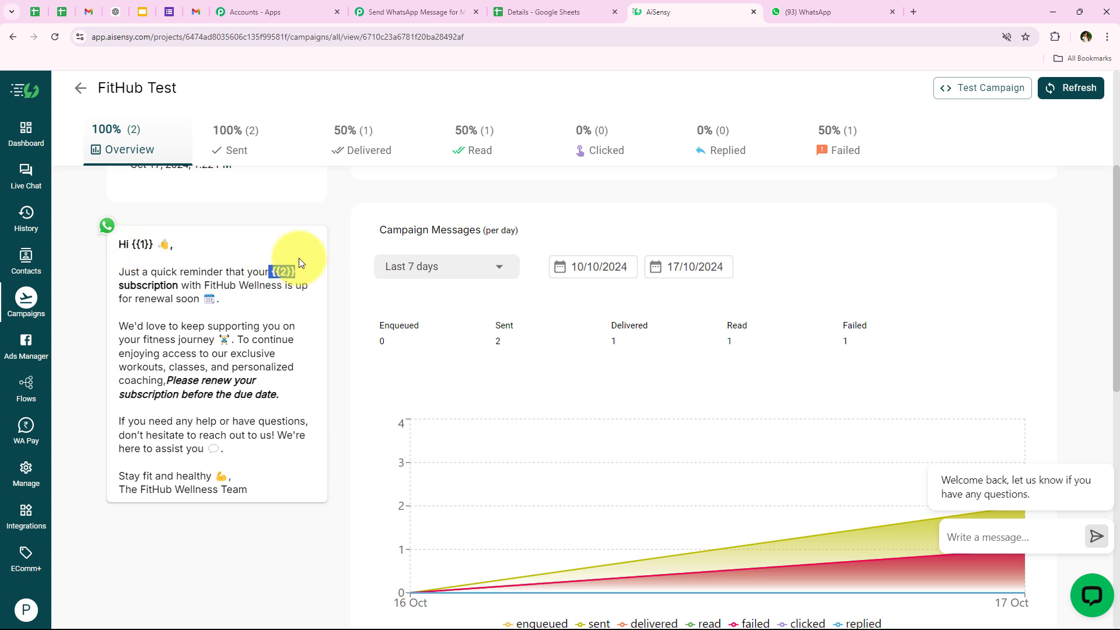
{"action": "left_click", "coordinate": [259, 345]}
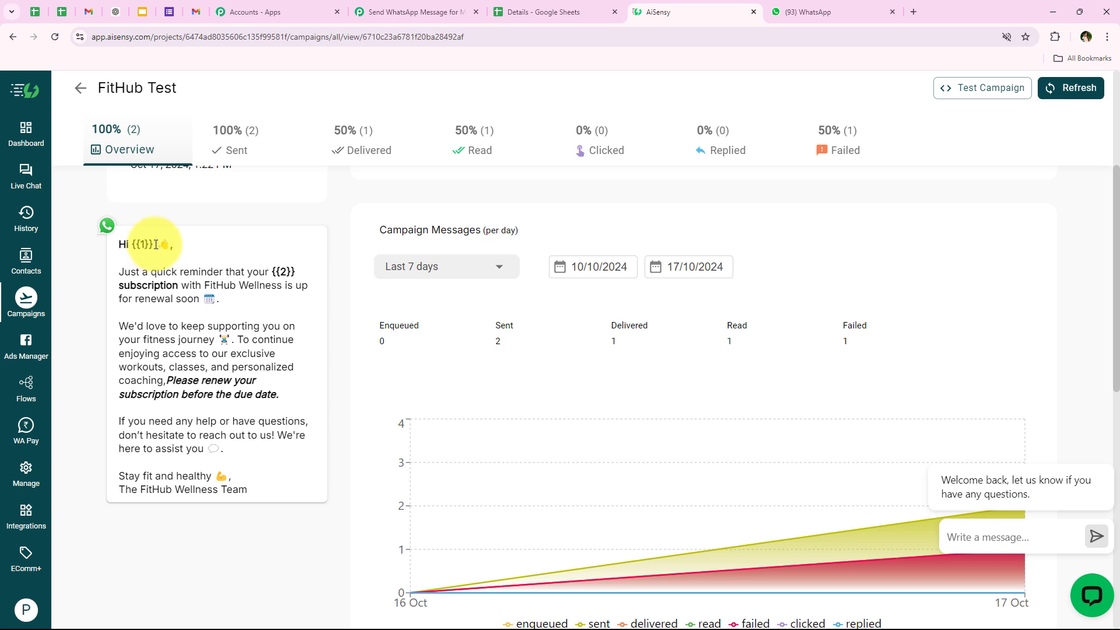
{"action": "left_click_drag", "start_coordinate": [156, 245], "coordinate": [135, 247]}
{"action": "left_click", "coordinate": [180, 339]}
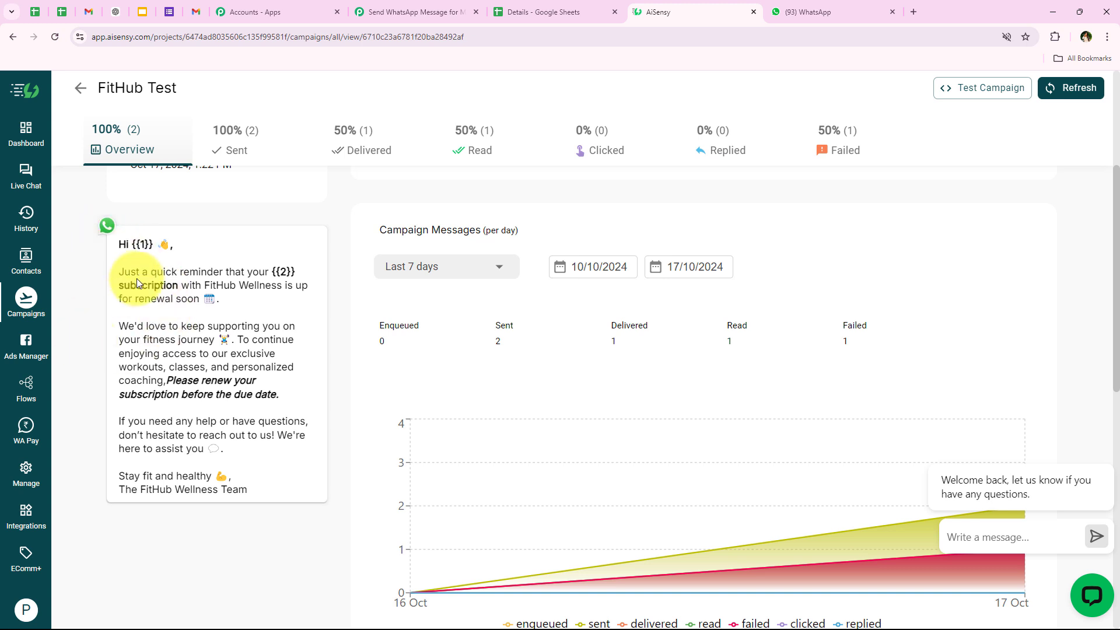
Compare the Details spreadsheet's columns against the template message body.
{"action": "left_click", "coordinate": [513, 12]}
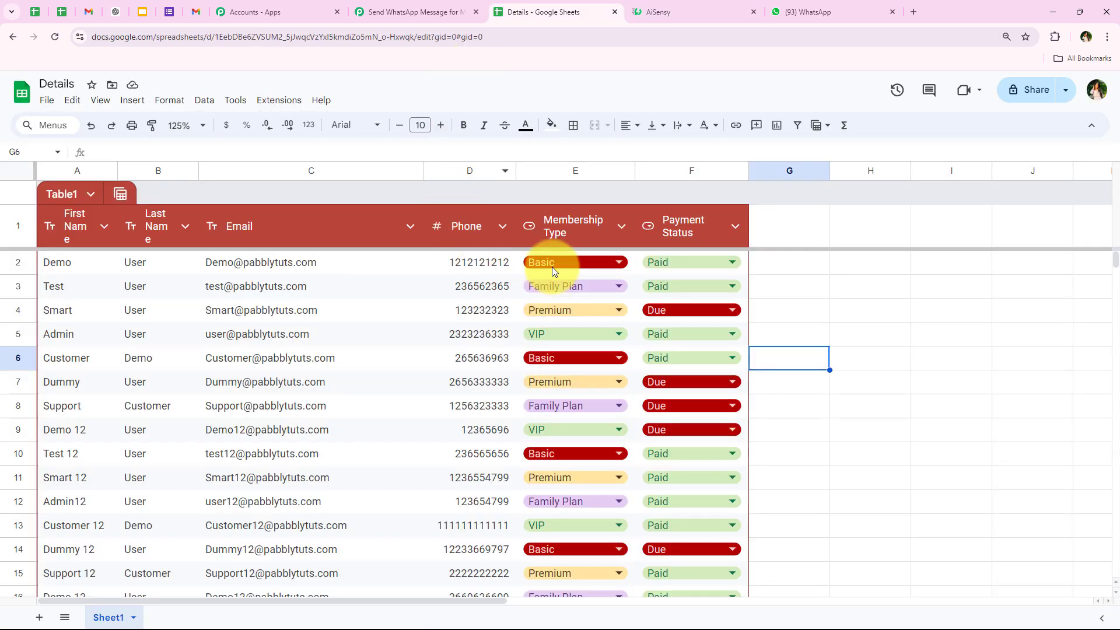
{"action": "left_click", "coordinate": [647, 11]}
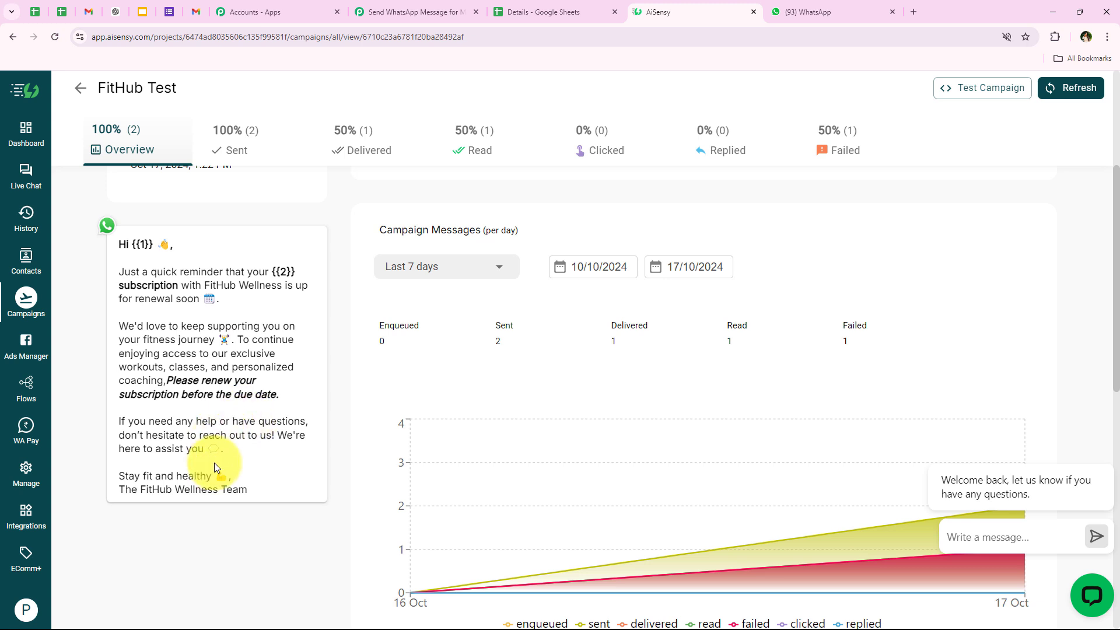
{"action": "left_click_drag", "start_coordinate": [265, 481], "coordinate": [110, 254]}
{"action": "left_click", "coordinate": [133, 248]}
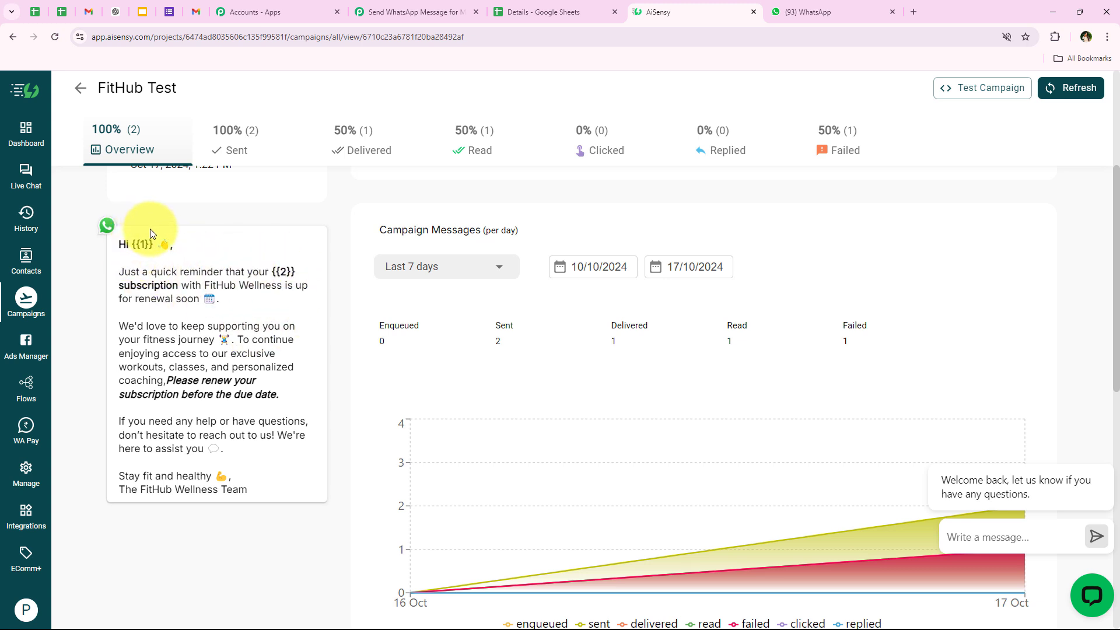
Start editing Pabbly's Template Parameter field, rechecking the {{1}} placeholder in AiSensy.
{"action": "left_click", "coordinate": [457, 11]}
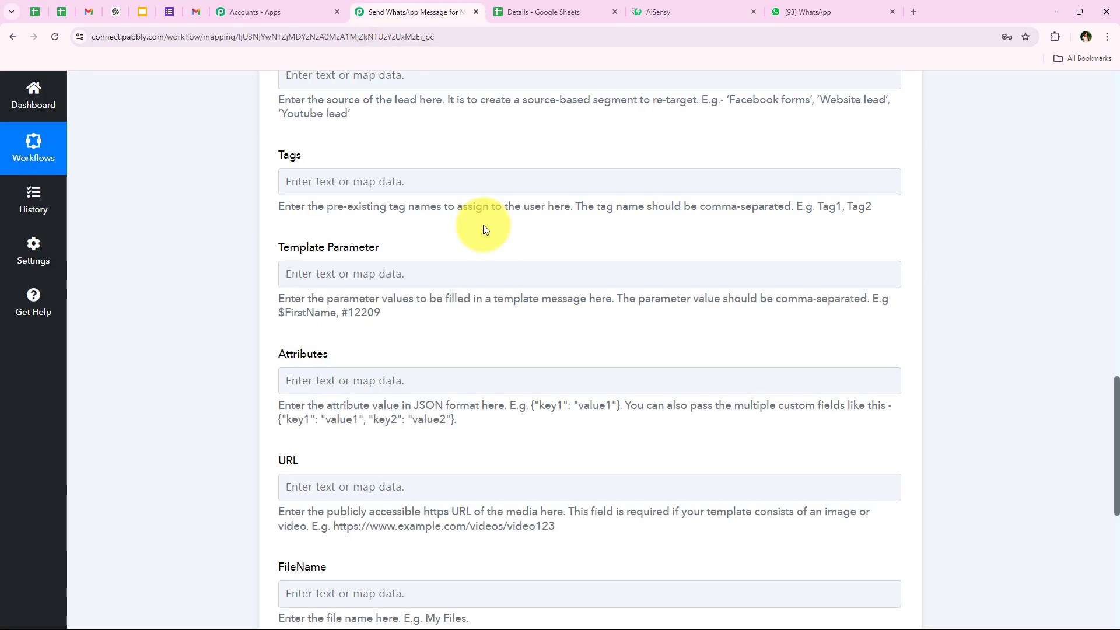
{"action": "left_click_drag", "start_coordinate": [271, 248], "coordinate": [383, 247]}
{"action": "left_click", "coordinate": [224, 288]}
{"action": "left_click", "coordinate": [323, 286]}
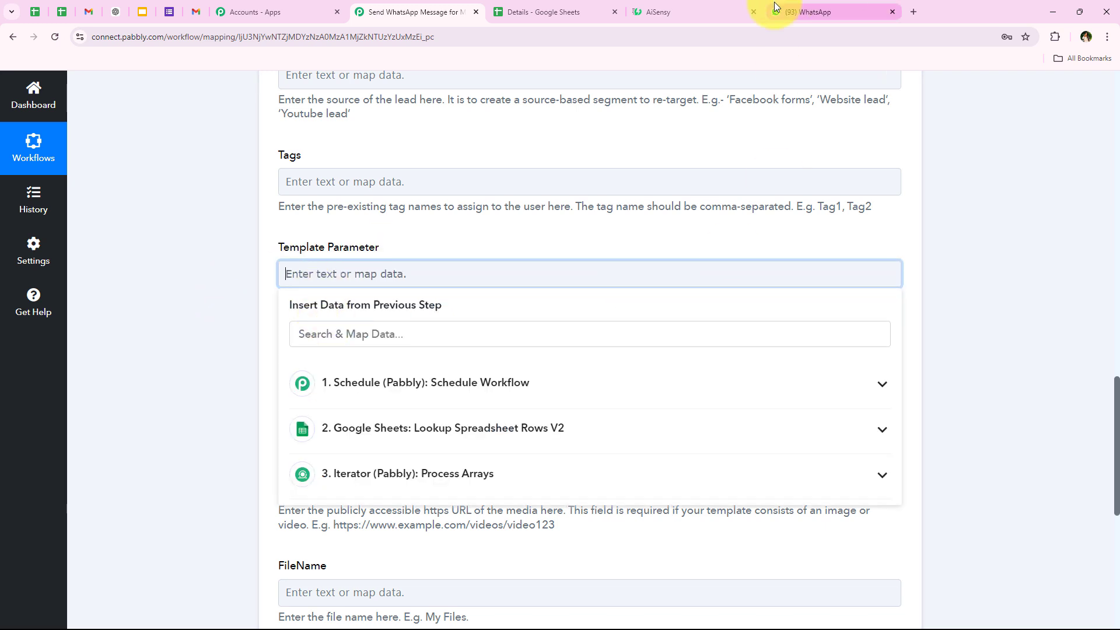
{"action": "left_click", "coordinate": [695, 12]}
{"action": "left_click_drag", "start_coordinate": [134, 244], "coordinate": [158, 245]}
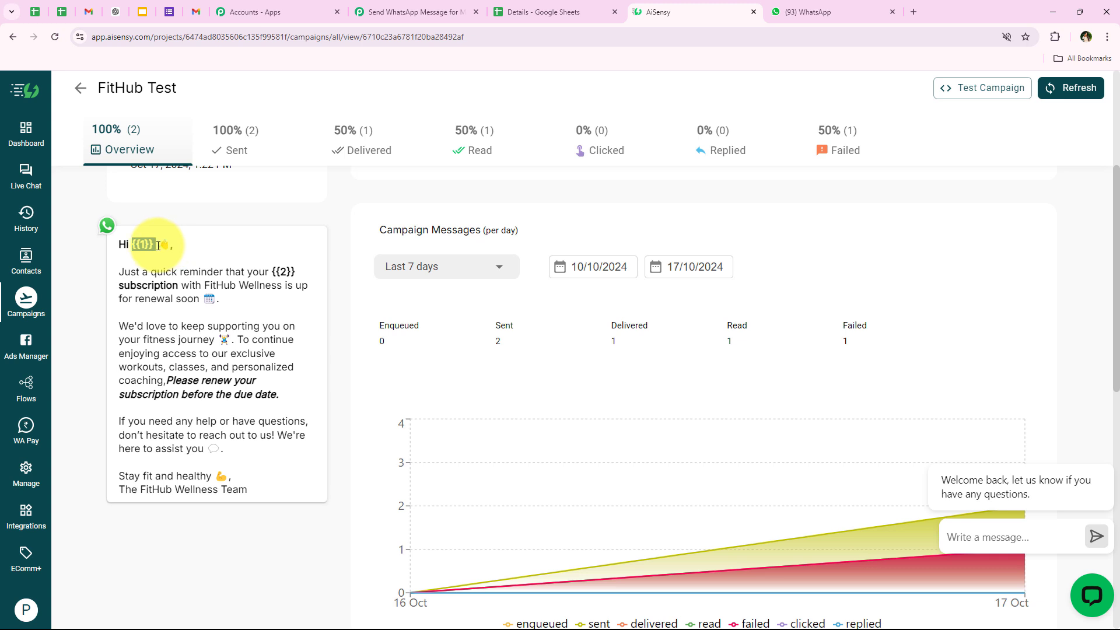
Insert RowValue First Name and RowValue Last Name into Template Parameter, searching 'nam'.
{"action": "left_click", "coordinate": [407, 11]}
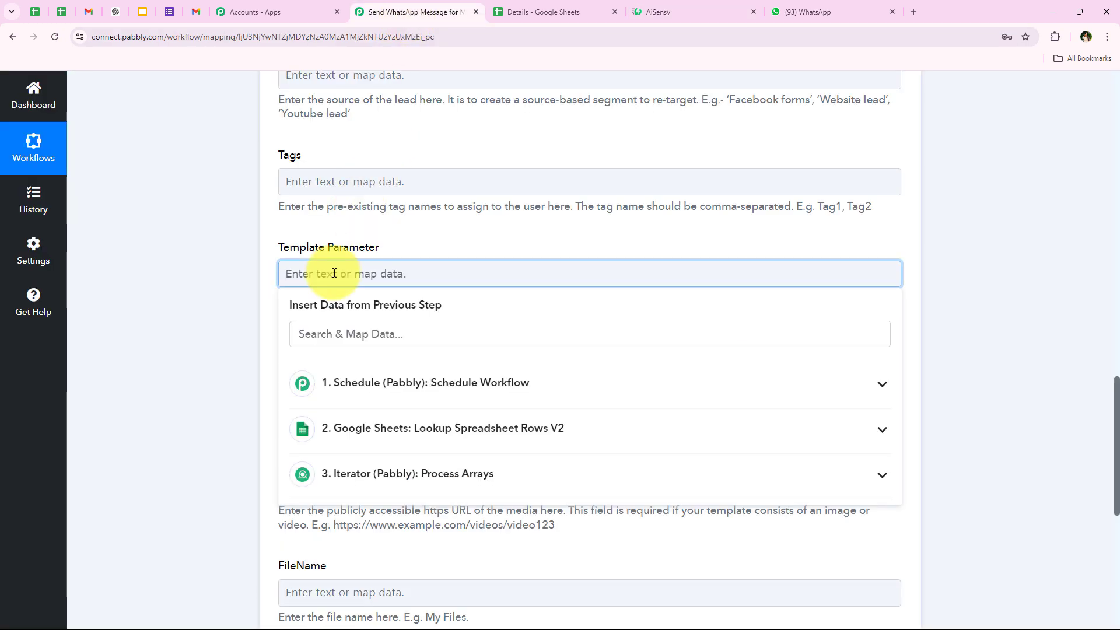
{"action": "left_click", "coordinate": [346, 330]}
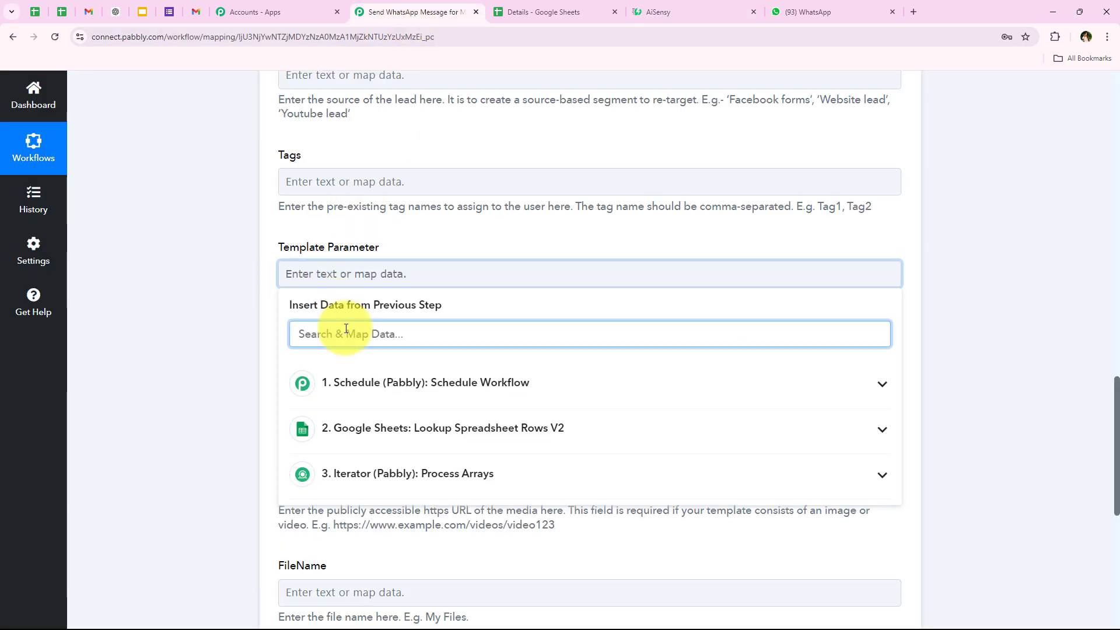
{"action": "type", "text": "name"}
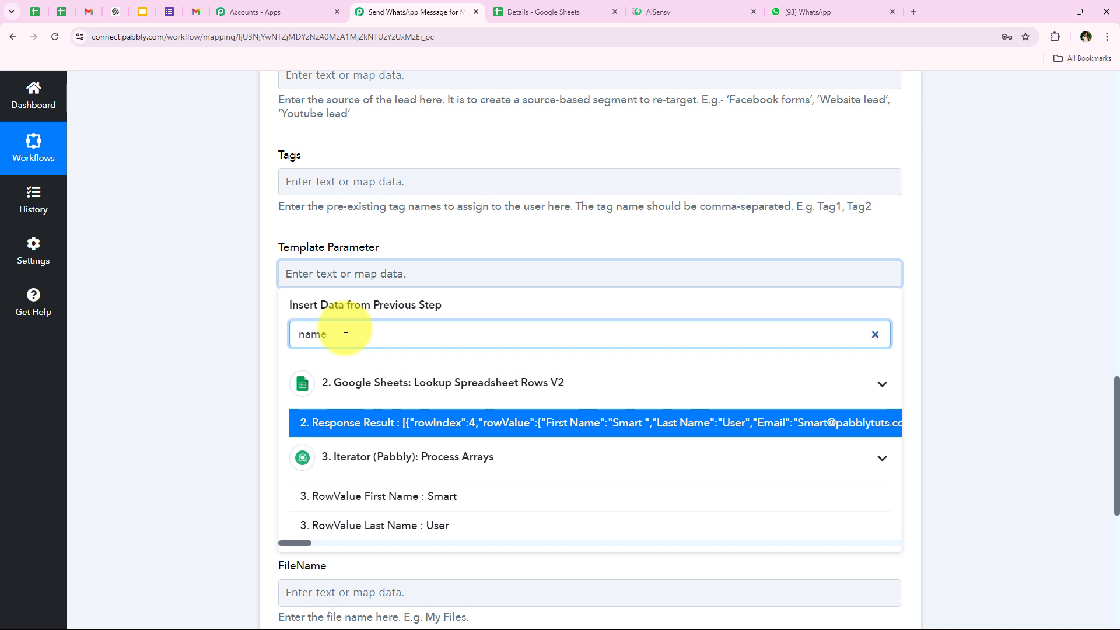
{"action": "left_click", "coordinate": [446, 494]}
{"action": "left_click", "coordinate": [450, 540]}
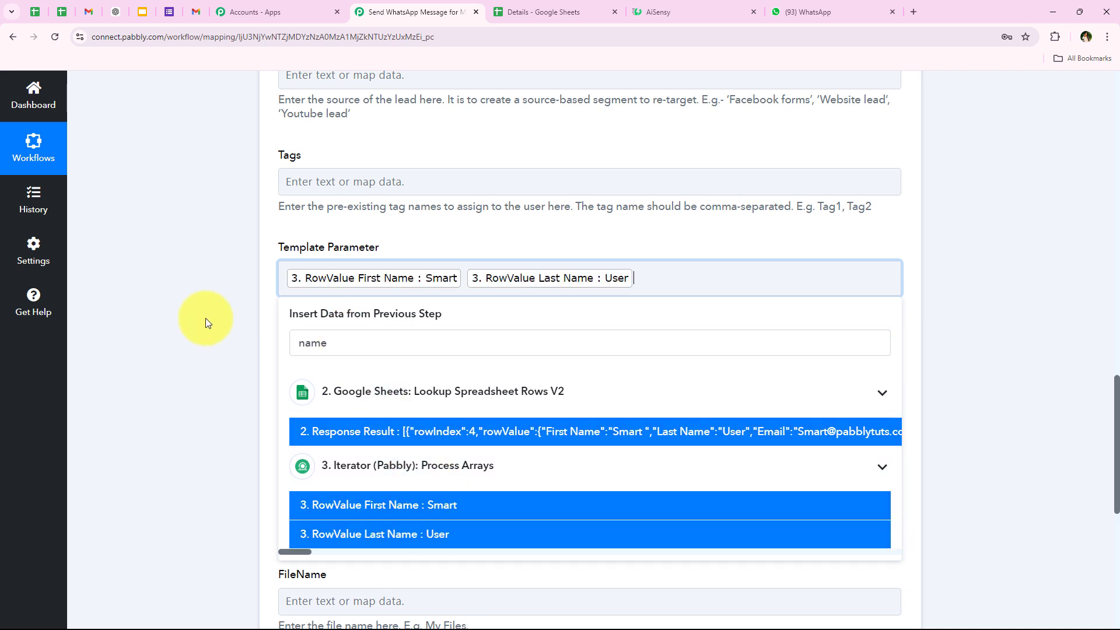
{"action": "left_click", "coordinate": [205, 317]}
Add a comma and the RowValue Membership Type after the names, searching 'ty'.
{"action": "left_click", "coordinate": [659, 12]}
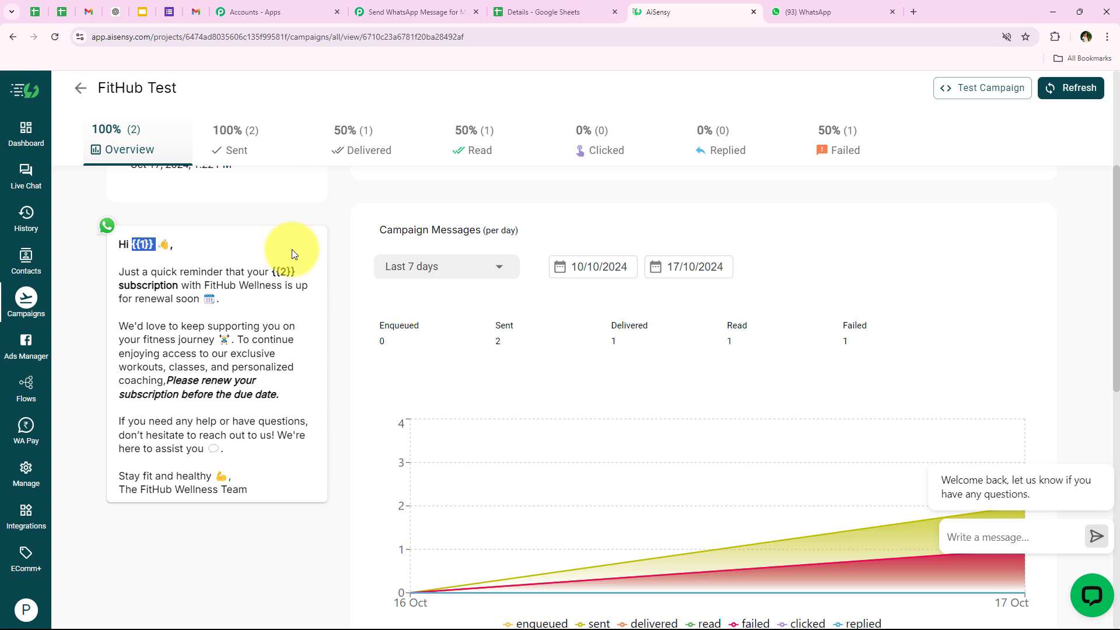
{"action": "left_click", "coordinate": [418, 12]}
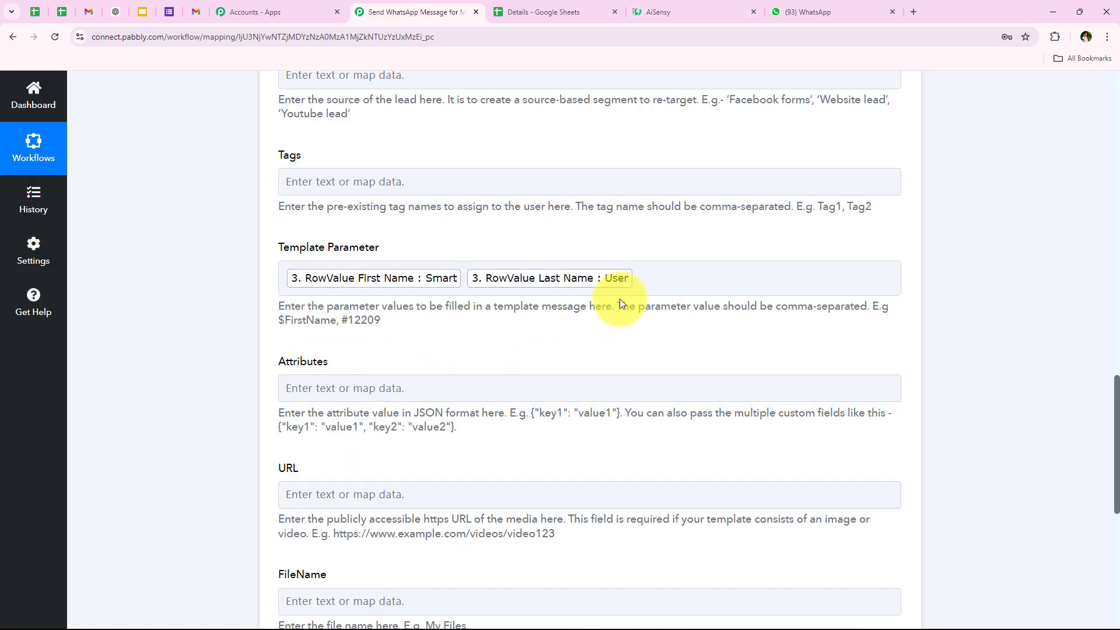
{"action": "left_click_drag", "start_coordinate": [618, 306], "coordinate": [871, 306]}
{"action": "left_click", "coordinate": [476, 328]}
{"action": "left_click", "coordinate": [655, 276]}
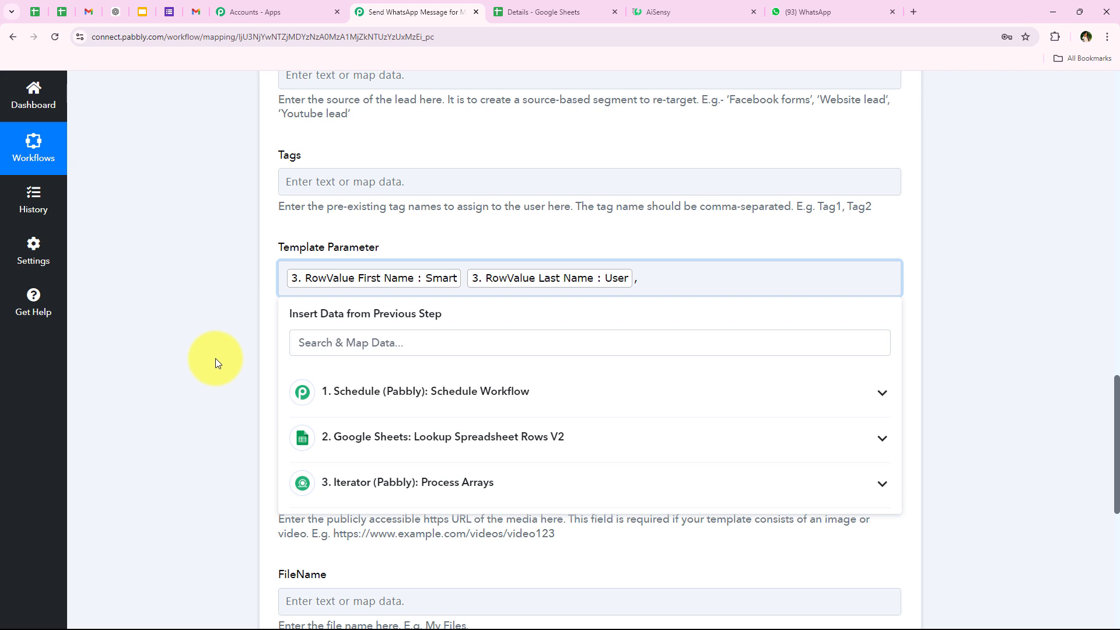
{"action": "left_click", "coordinate": [339, 354]}
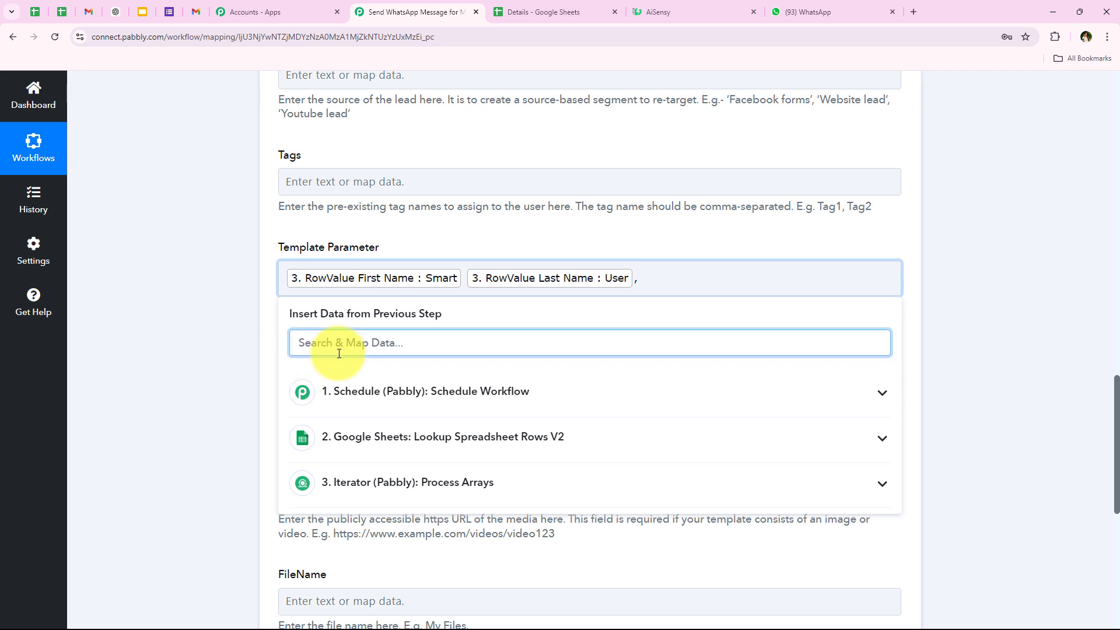
{"action": "type", "text": "type"}
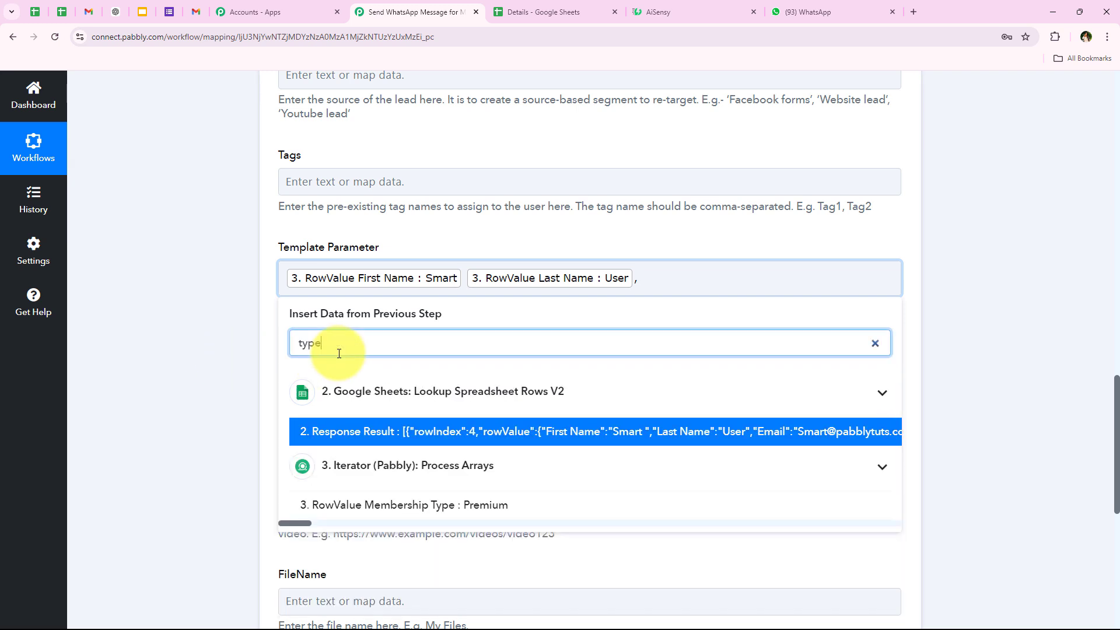
{"action": "left_click", "coordinate": [475, 505]}
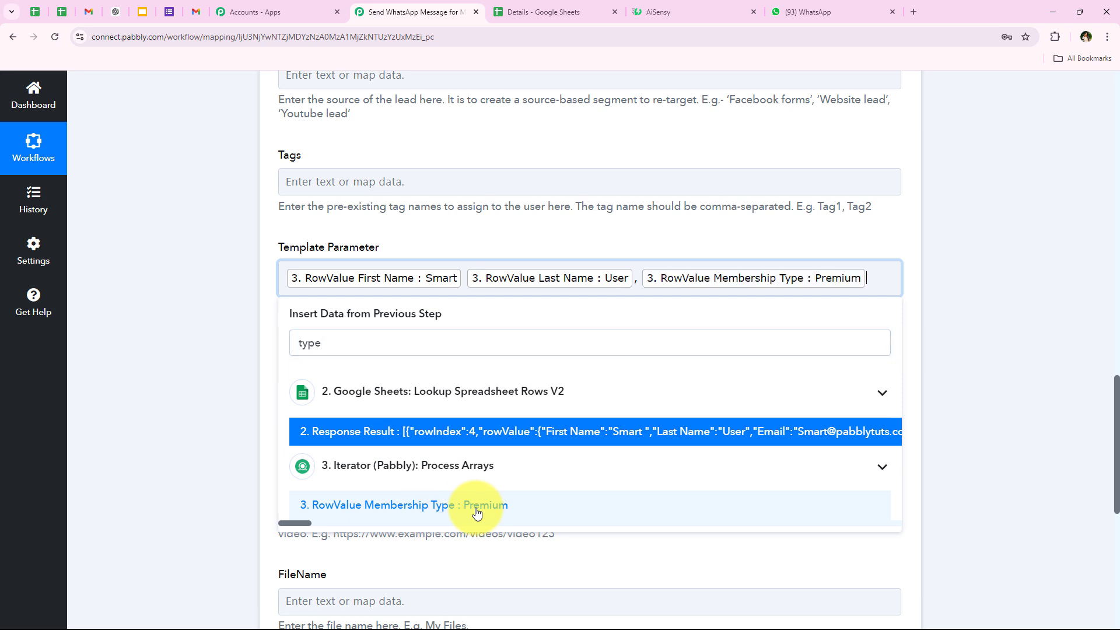
{"action": "left_click", "coordinate": [265, 292]}
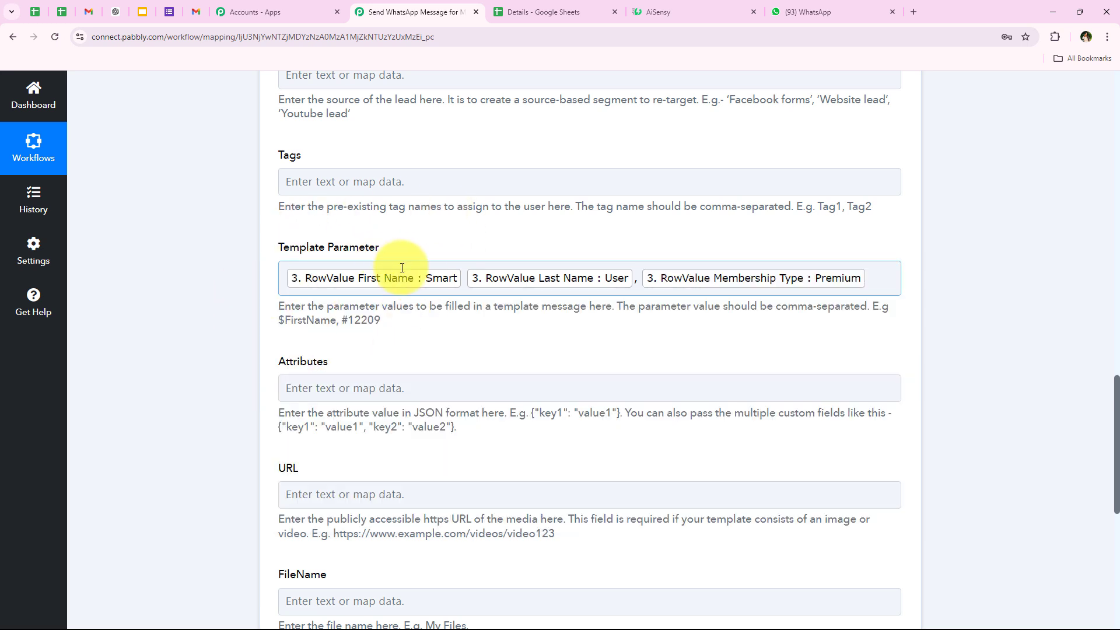
Look over the remaining optional fields: Attributes, URL and FileName.
{"action": "scroll", "coordinate": [394, 353], "scroll_direction": "down", "scroll_amount": 3}
{"action": "left_click_drag", "start_coordinate": [268, 202], "coordinate": [362, 195]}
{"action": "left_click_drag", "start_coordinate": [277, 291], "coordinate": [321, 292]}
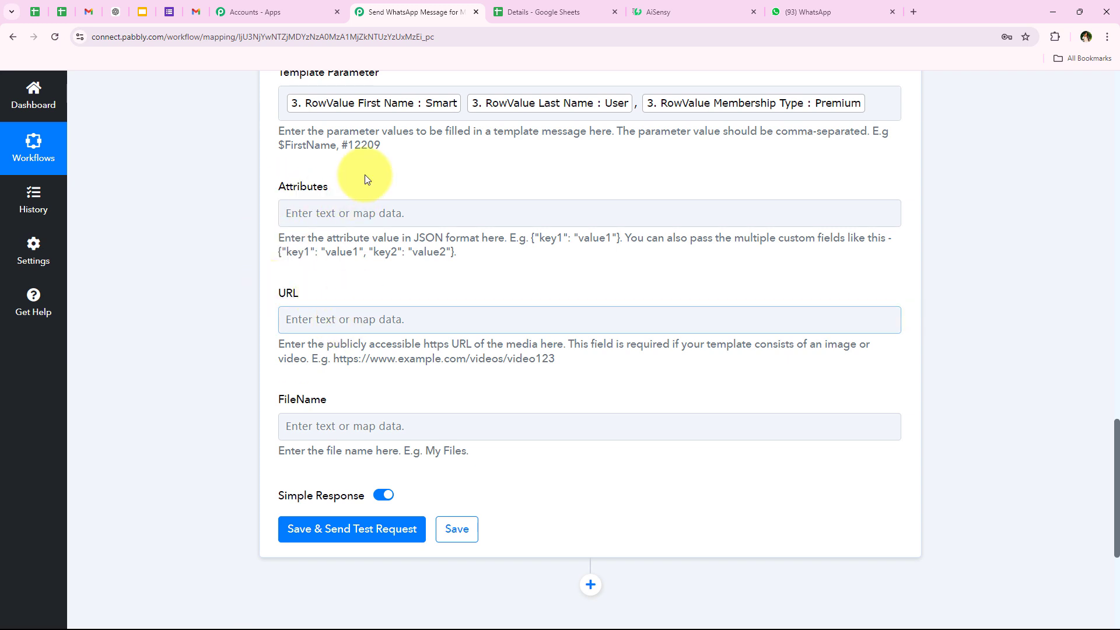
{"action": "left_click_drag", "start_coordinate": [279, 403], "coordinate": [358, 402]}
{"action": "left_click", "coordinate": [287, 282]}
{"action": "double_click", "coordinate": [287, 282]}
{"action": "left_click_drag", "start_coordinate": [277, 190], "coordinate": [380, 190]}
{"action": "left_click", "coordinate": [380, 190]}
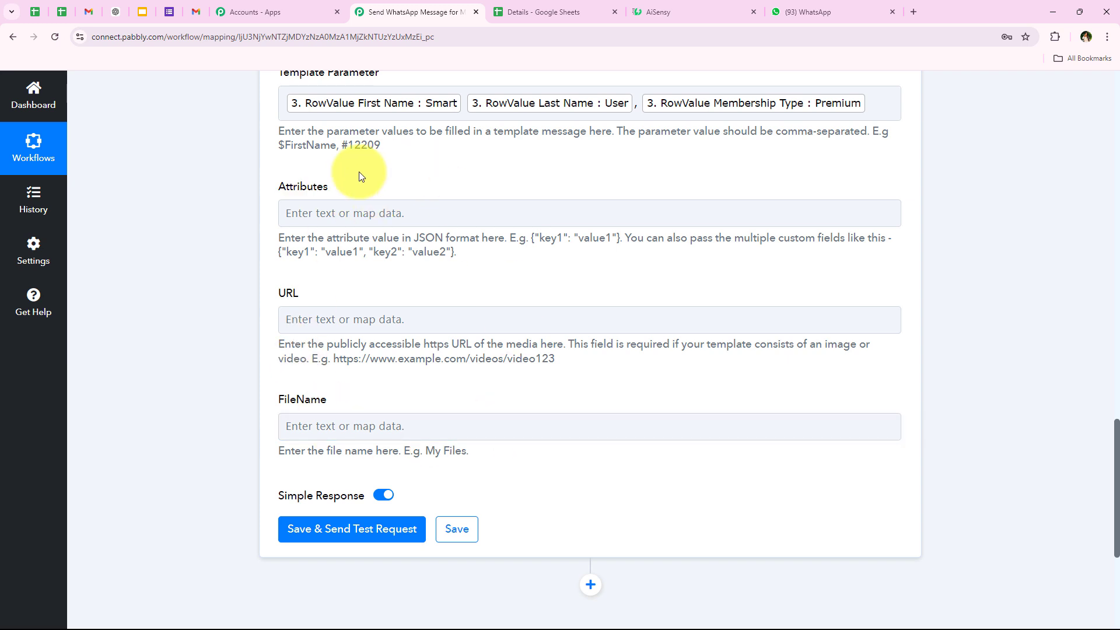
{"action": "scroll", "coordinate": [259, 372], "scroll_direction": "down", "scroll_amount": 4}
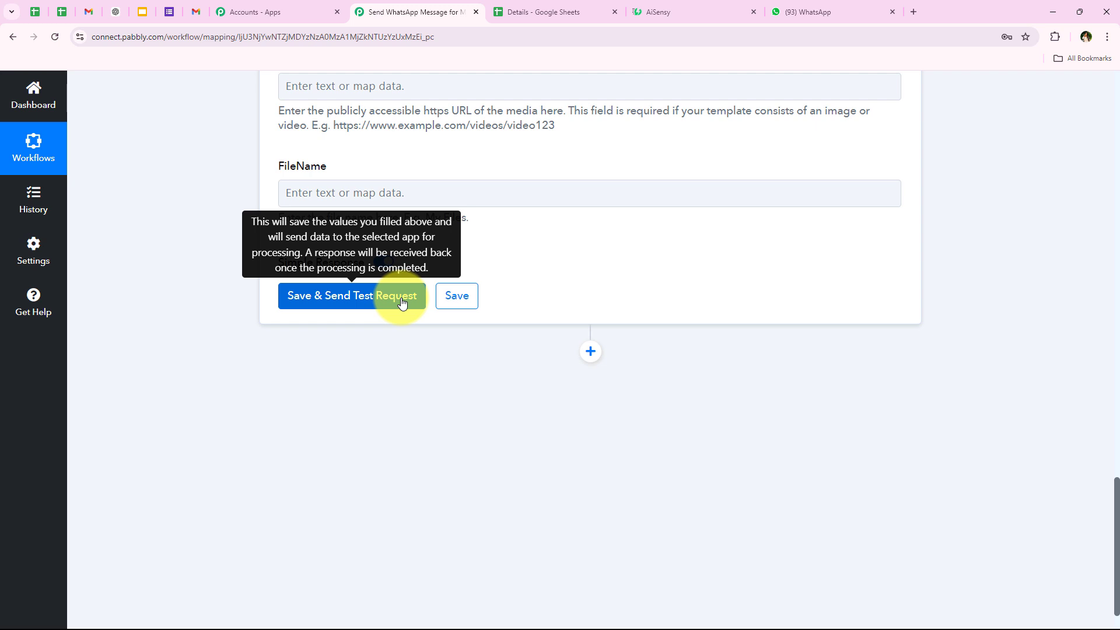
{"action": "scroll", "coordinate": [168, 464], "scroll_direction": "up", "scroll_amount": 14}
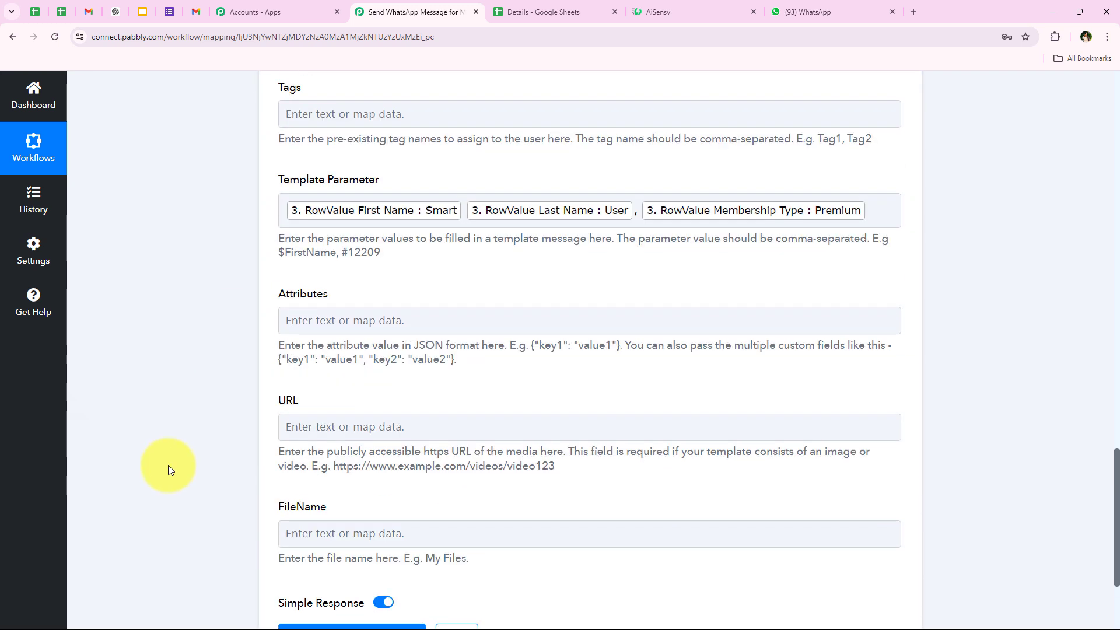
{"action": "scroll", "coordinate": [168, 464], "scroll_direction": "up", "scroll_amount": 1}
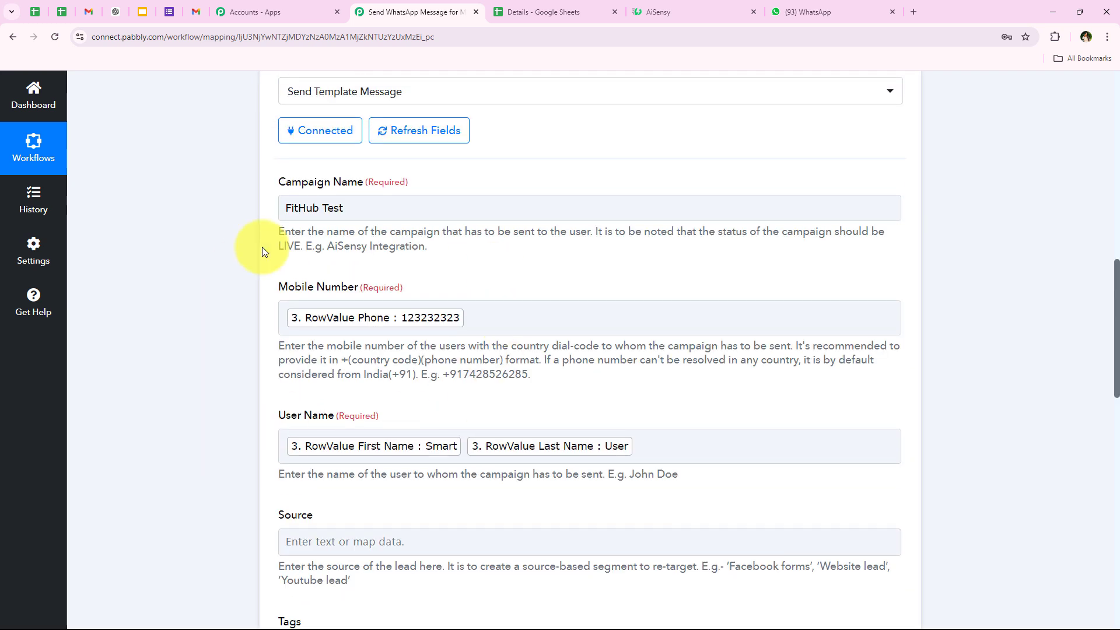
{"action": "scroll", "coordinate": [215, 423], "scroll_direction": "down", "scroll_amount": 1}
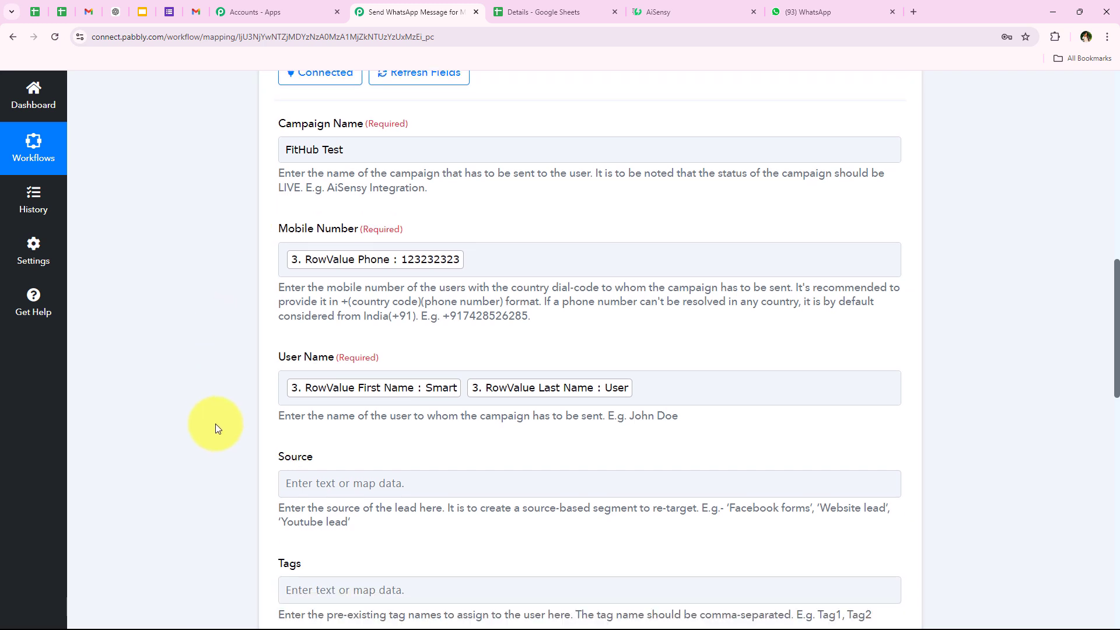
Replace the mapped RowValue Phone in Mobile Number with a typed +91 test number.
{"action": "left_click", "coordinate": [525, 257]}
{"action": "scroll", "coordinate": [211, 298], "scroll_direction": "down", "scroll_amount": 2}
{"action": "scroll", "coordinate": [209, 309], "scroll_direction": "down", "scroll_amount": 1}
{"action": "scroll", "coordinate": [208, 309], "scroll_direction": "up", "scroll_amount": 1}
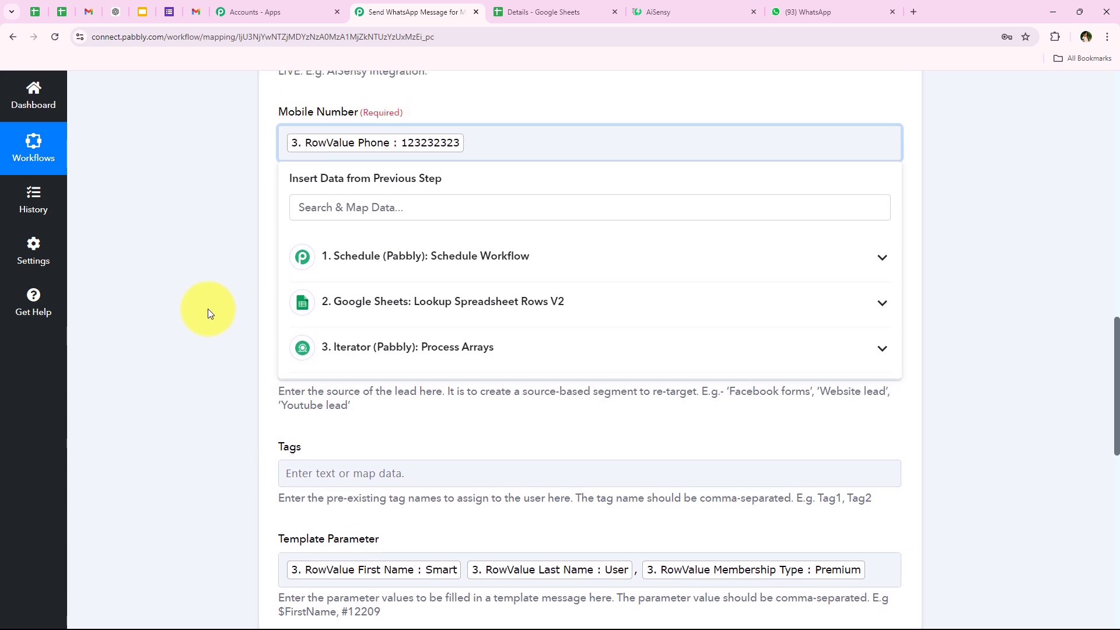
{"action": "key", "text": "BackSpace"}
{"action": "type", "text": "+91"}
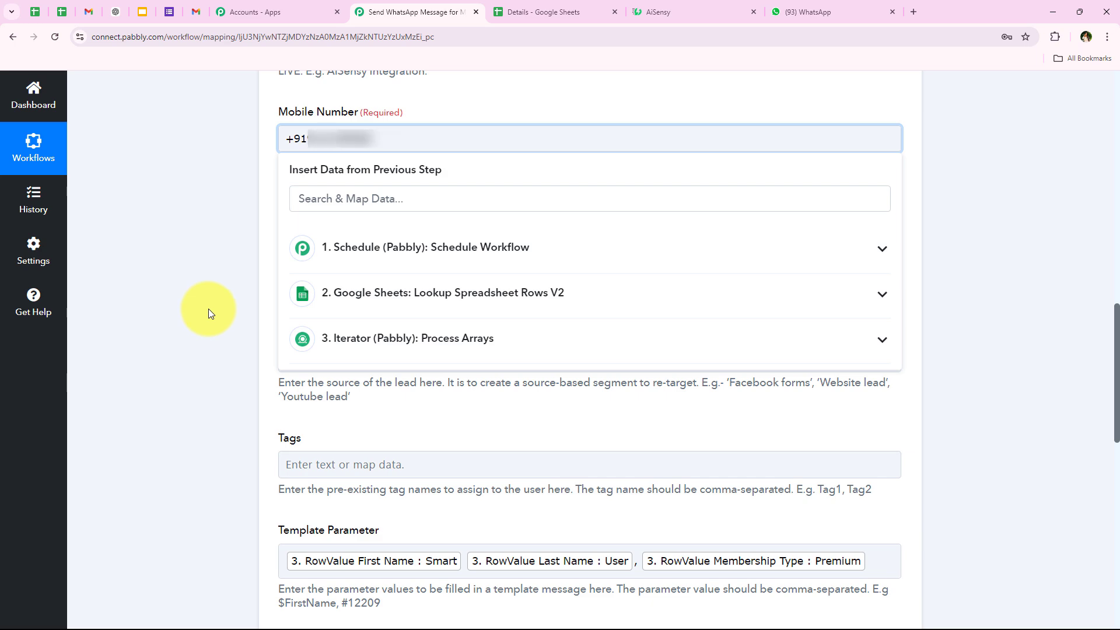
{"action": "left_click", "coordinate": [208, 309]}
{"action": "scroll", "coordinate": [210, 308], "scroll_direction": "down", "scroll_amount": 4}
{"action": "scroll", "coordinate": [213, 307], "scroll_direction": "down", "scroll_amount": 8}
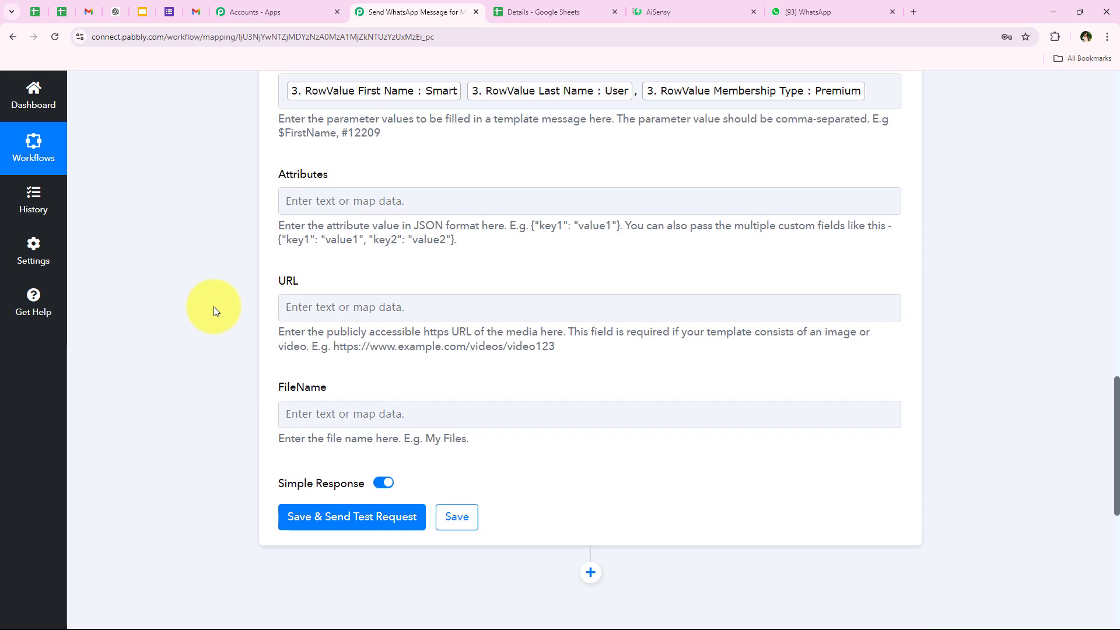
Send the AiSensy step's test request, confirm Success true, then check WhatsApp Web for the reminder.
{"action": "left_click", "coordinate": [373, 297]}
{"action": "scroll", "coordinate": [135, 388], "scroll_direction": "down", "scroll_amount": 1}
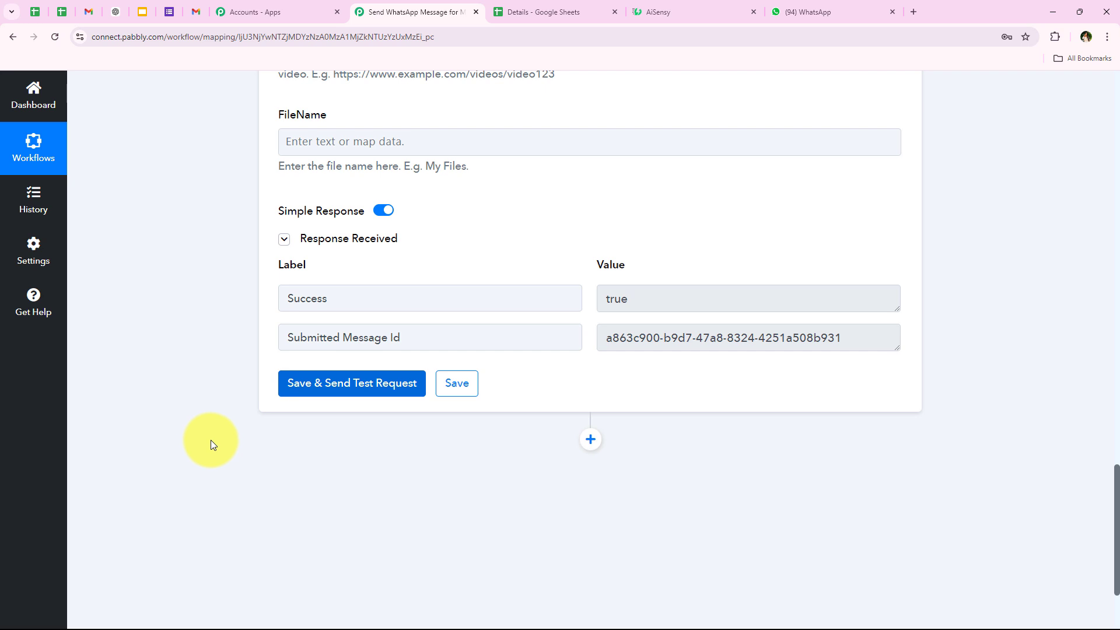
{"action": "scroll", "coordinate": [211, 440], "scroll_direction": "up", "scroll_amount": 20}
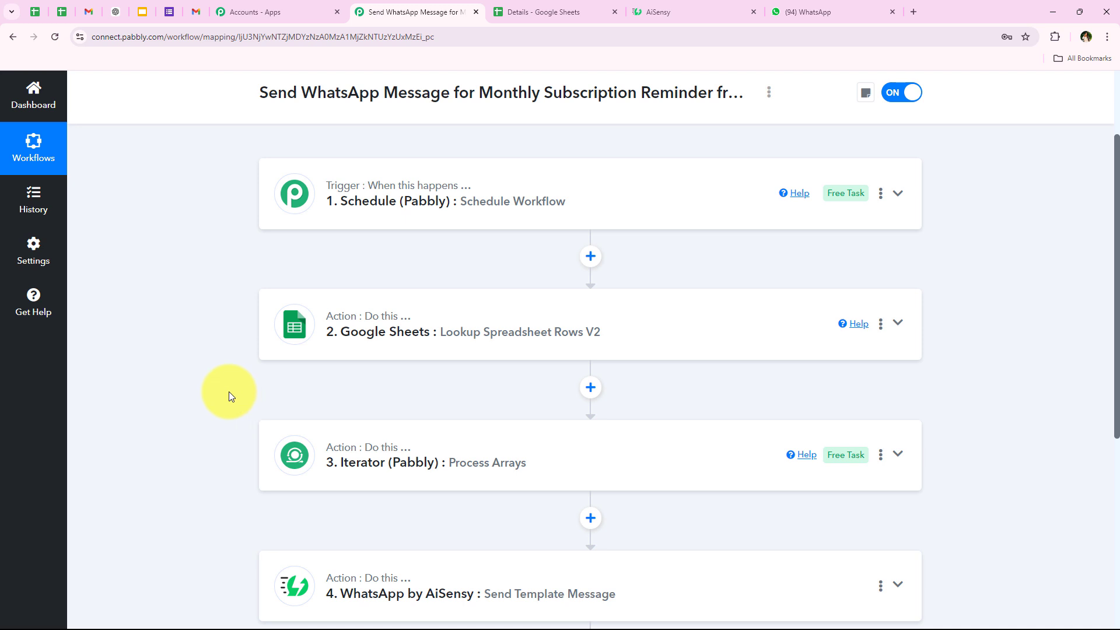
{"action": "scroll", "coordinate": [226, 391], "scroll_direction": "up", "scroll_amount": 3}
{"action": "key", "text": "ctrl+9"}
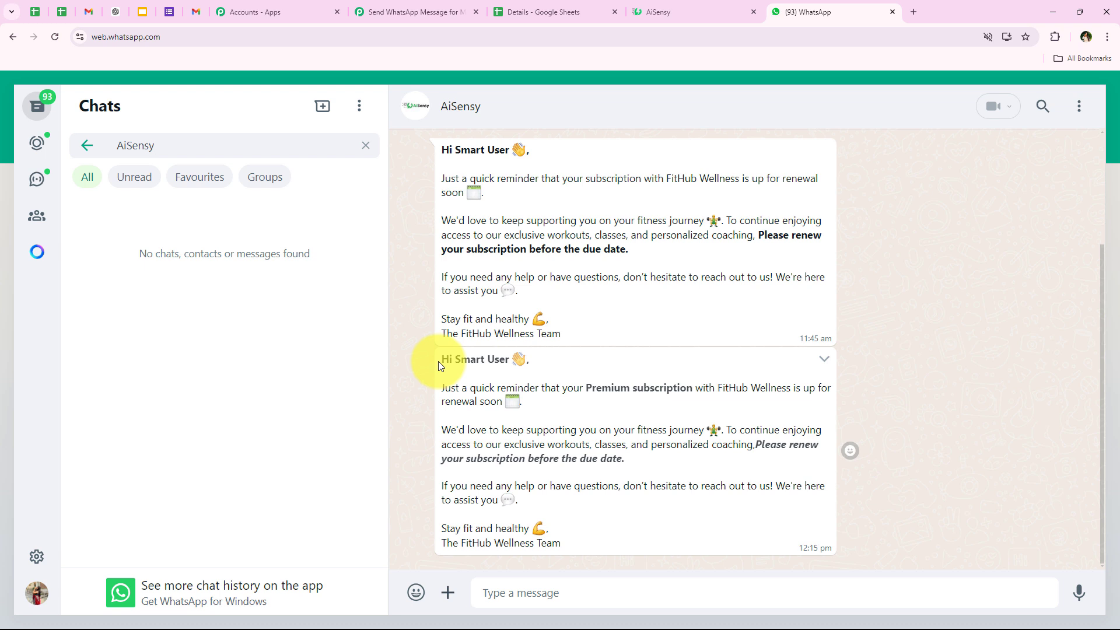
Highlight the greeting and the opening reminder sentence in the new AiSensy message.
{"action": "left_click_drag", "start_coordinate": [438, 361], "coordinate": [606, 394]}
{"action": "left_click", "coordinate": [464, 387]}
{"action": "left_click_drag", "start_coordinate": [691, 395], "coordinate": [805, 402]}
{"action": "left_click", "coordinate": [628, 420]}
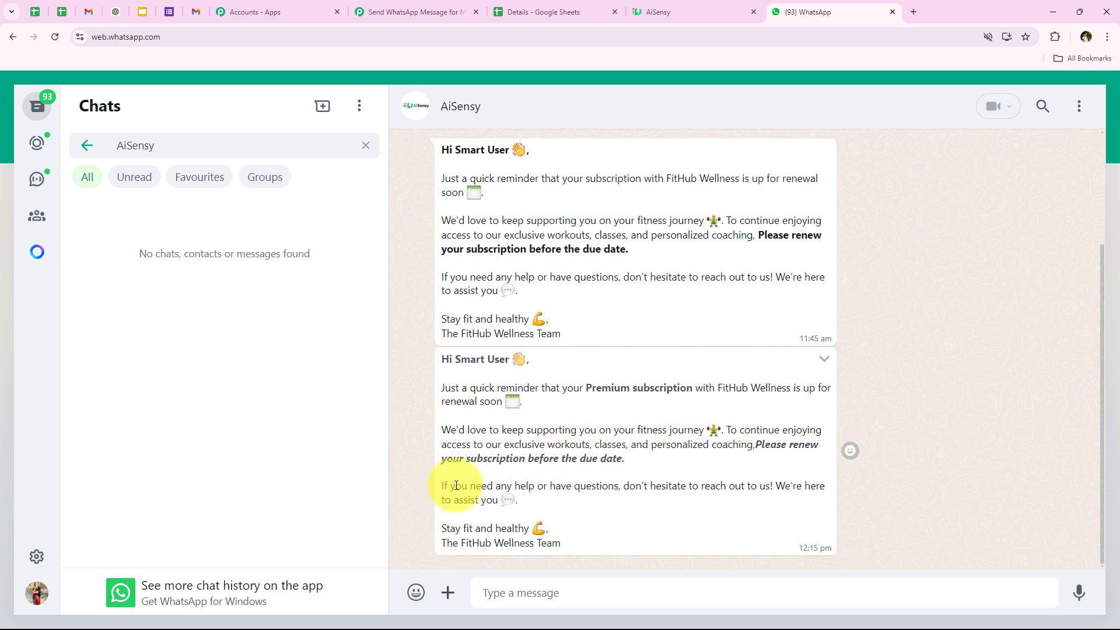
Highlight the help sentence, the 'don't hesitate to reach out' phrase and 'The FitHub Wellness Team' signature.
{"action": "left_click_drag", "start_coordinate": [456, 485], "coordinate": [525, 484]}
{"action": "left_click", "coordinate": [588, 487]}
{"action": "left_click_drag", "start_coordinate": [622, 483], "coordinate": [776, 485]}
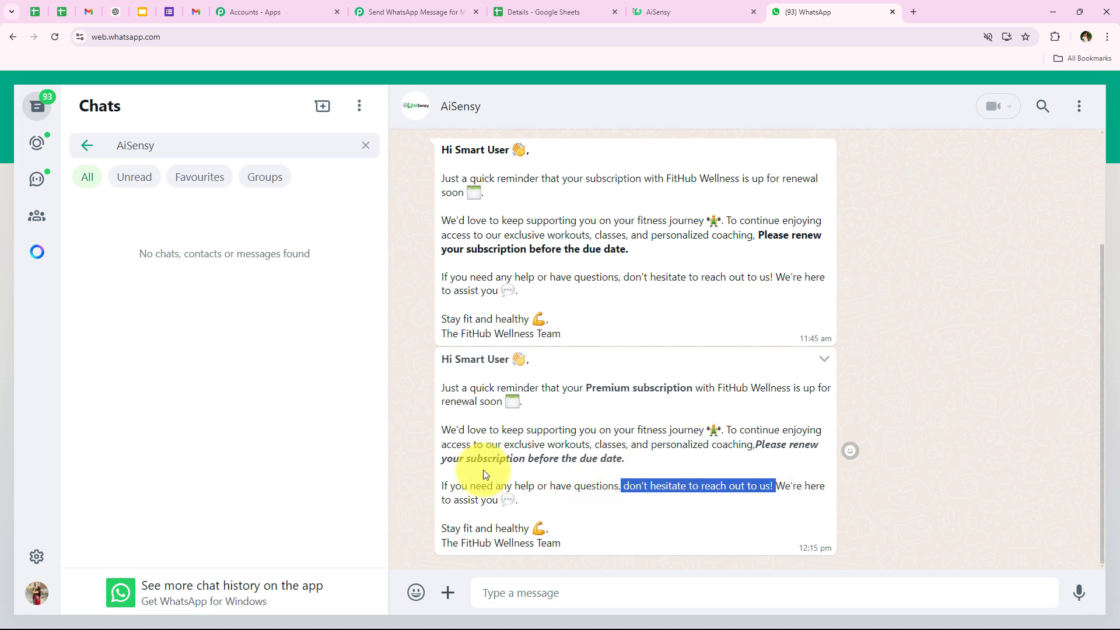
{"action": "left_click", "coordinate": [493, 484]}
{"action": "mouse_move", "coordinate": [551, 528]}
{"action": "left_mouse_down"}
{"action": "mouse_move", "coordinate": [453, 532]}
{"action": "mouse_move", "coordinate": [565, 549]}
{"action": "left_mouse_up"}
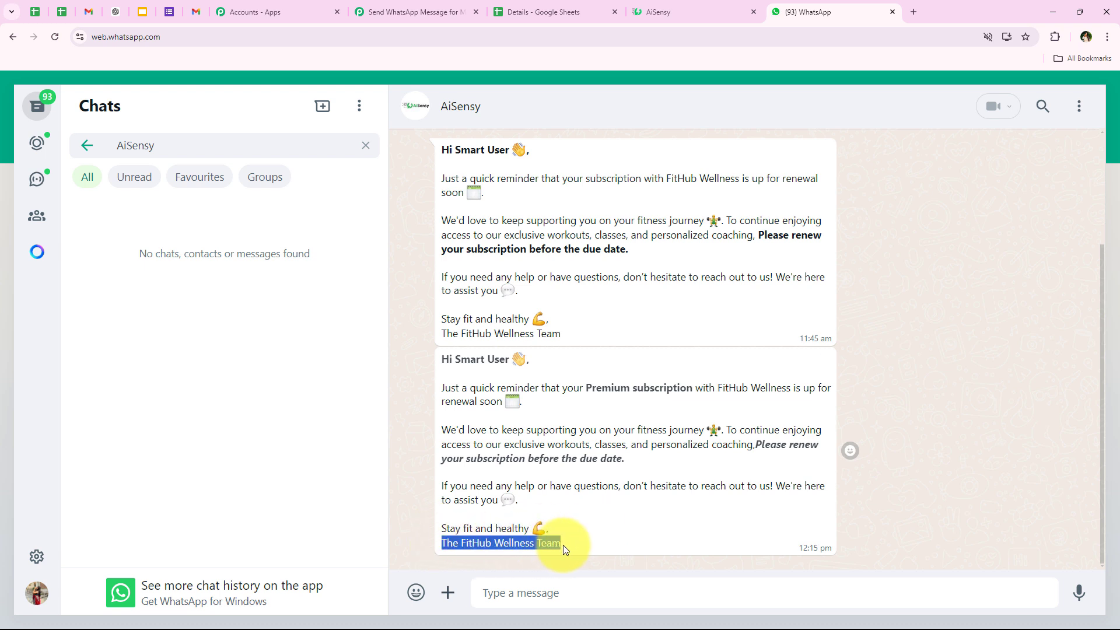
{"action": "left_click", "coordinate": [564, 549]}
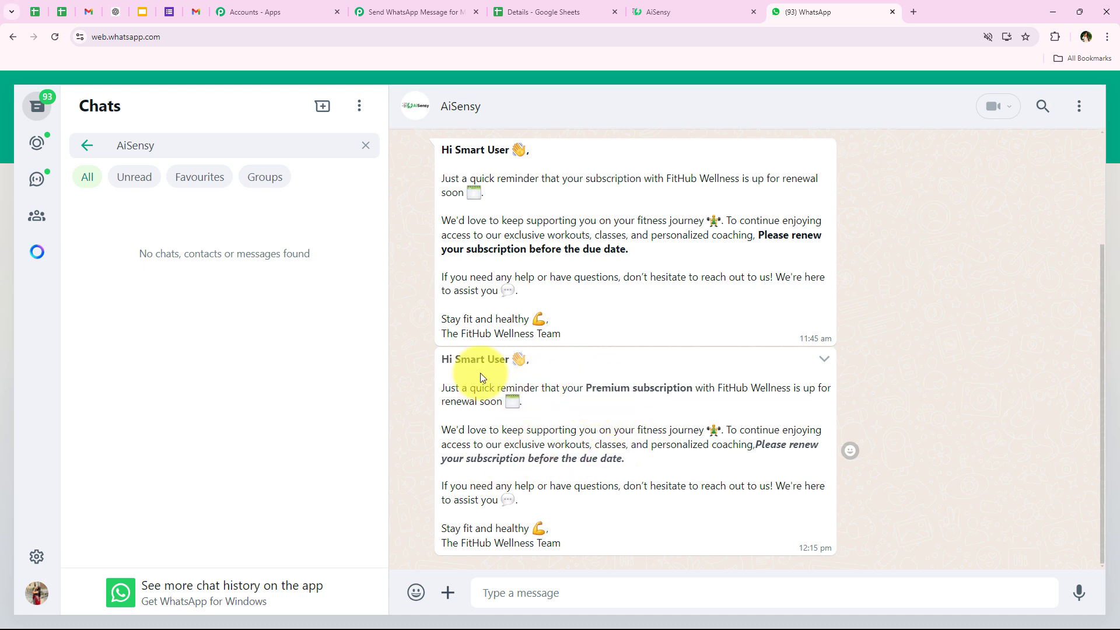
Point out the member's name and the word 'Premium' in the reminder, then return to Pabbly.
{"action": "left_click_drag", "start_coordinate": [454, 359], "coordinate": [510, 359]}
{"action": "left_click", "coordinate": [609, 388]}
{"action": "double_click", "coordinate": [609, 388]}
{"action": "left_click", "coordinate": [540, 379]}
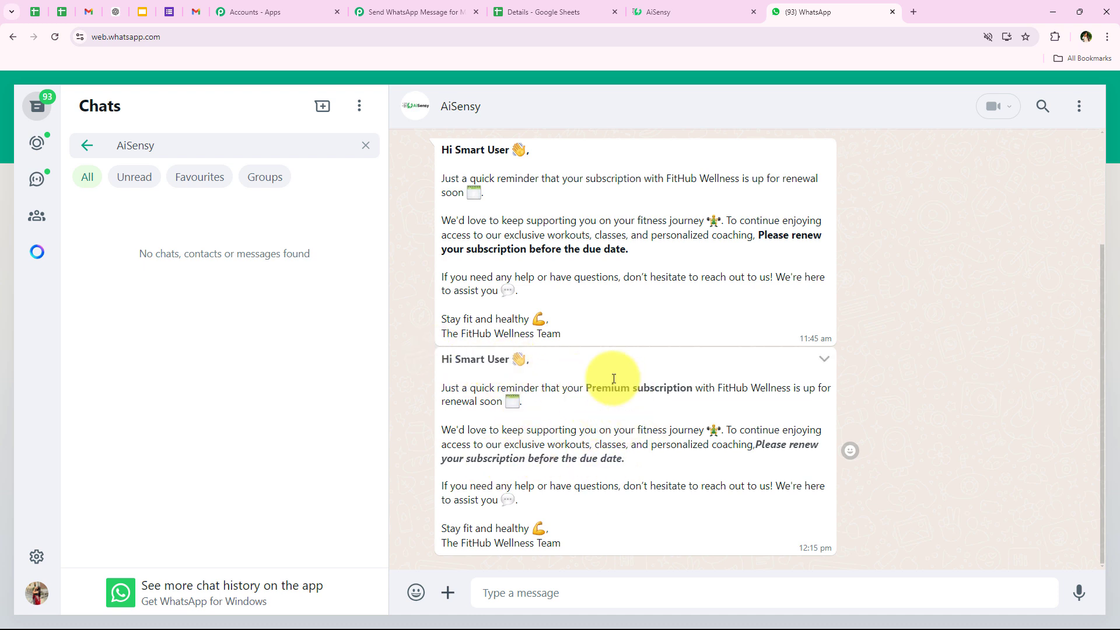
{"action": "left_click", "coordinate": [417, 5]}
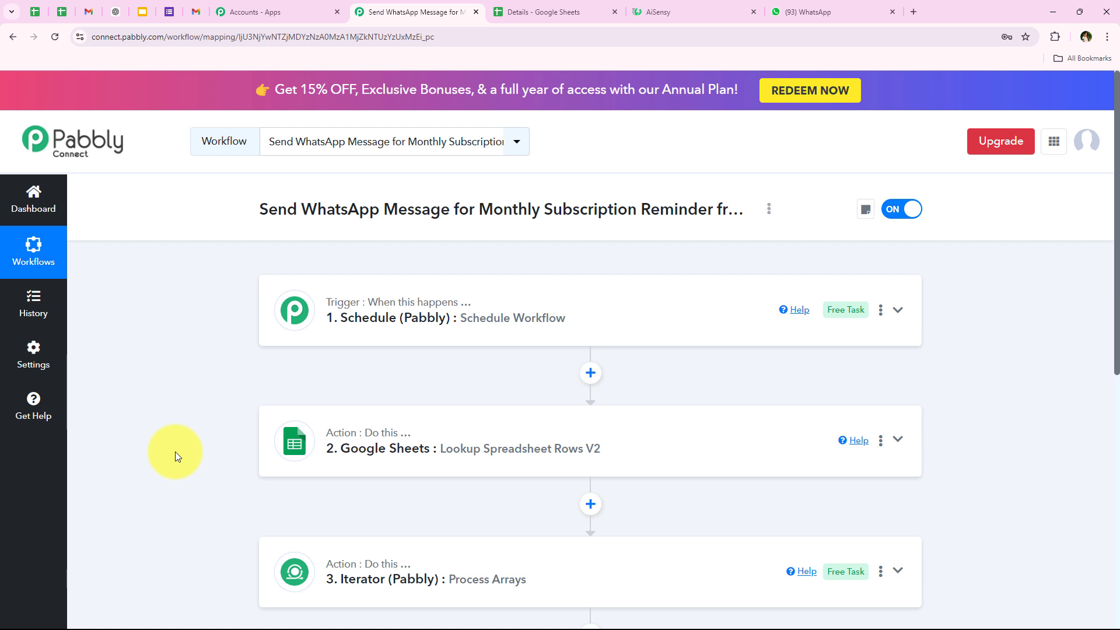
Scroll up and down through the four-step workflow in Pabbly Connect.
{"action": "scroll", "coordinate": [240, 420], "scroll_direction": "down", "scroll_amount": 5}
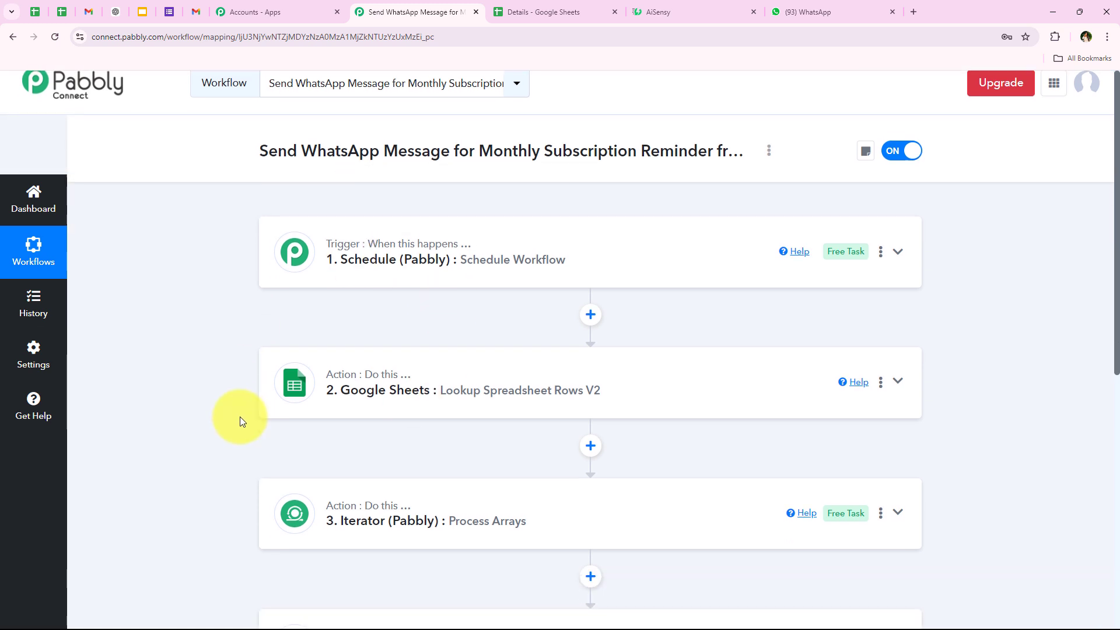
{"action": "scroll", "coordinate": [350, 455], "scroll_direction": "up", "scroll_amount": 2}
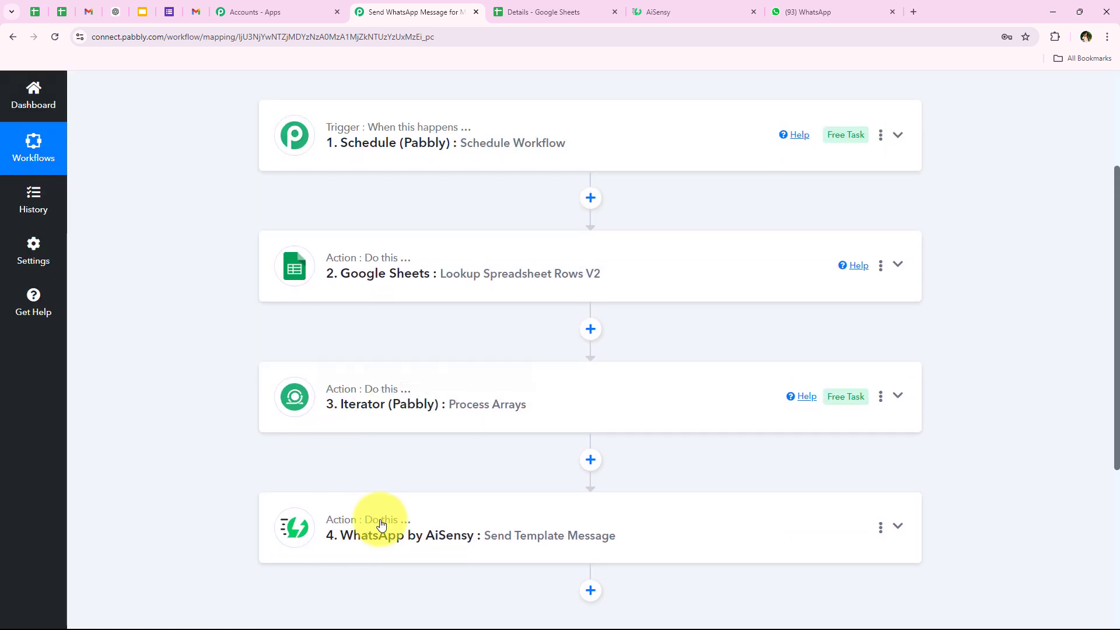
{"action": "scroll", "coordinate": [219, 416], "scroll_direction": "up", "scroll_amount": 3}
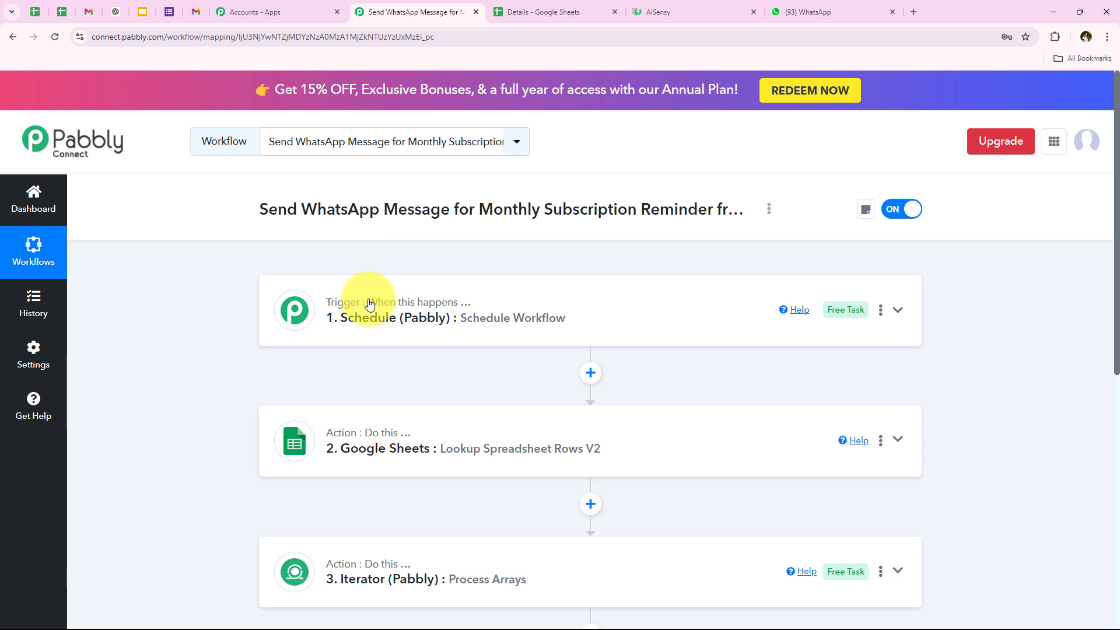
{"action": "scroll", "coordinate": [169, 383], "scroll_direction": "down", "scroll_amount": 2}
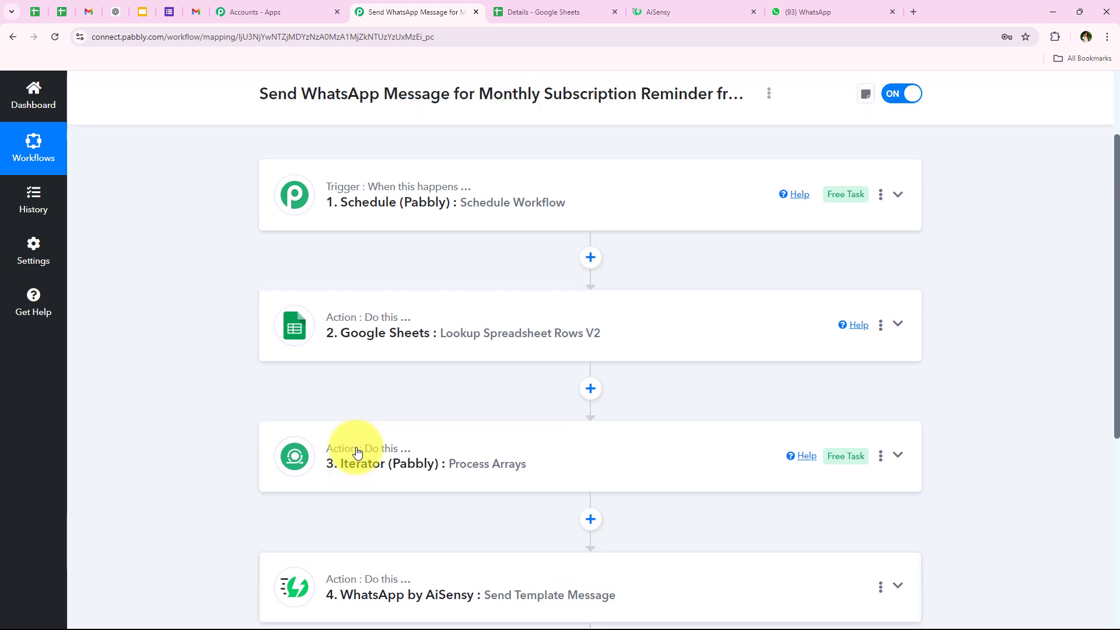
{"action": "scroll", "coordinate": [362, 446], "scroll_direction": "up", "scroll_amount": 2}
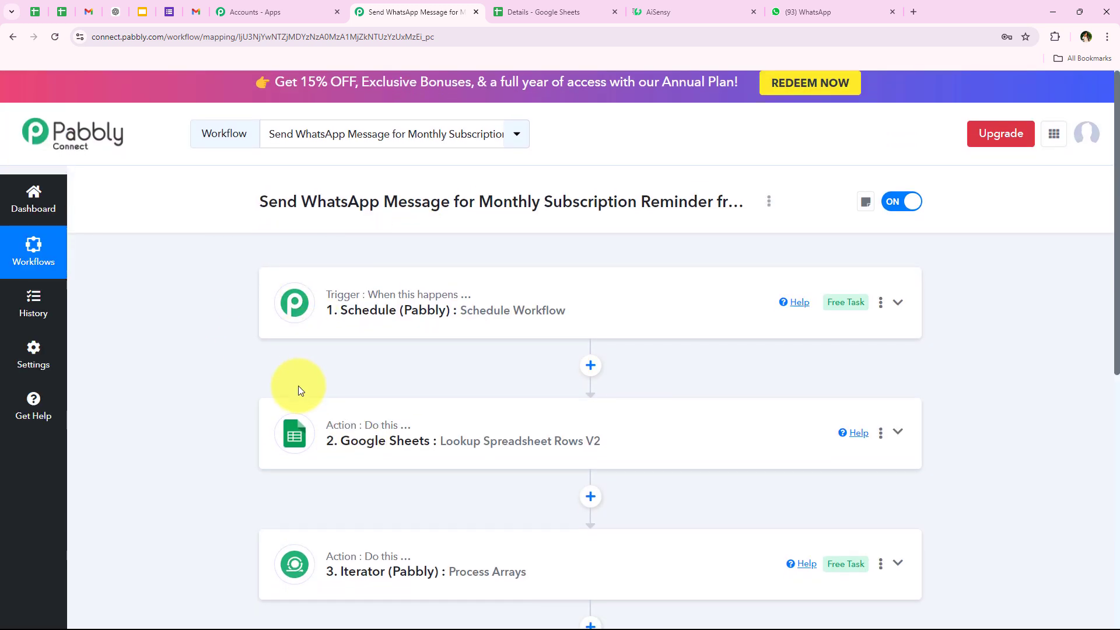
{"action": "scroll", "coordinate": [296, 398], "scroll_direction": "down", "scroll_amount": 1}
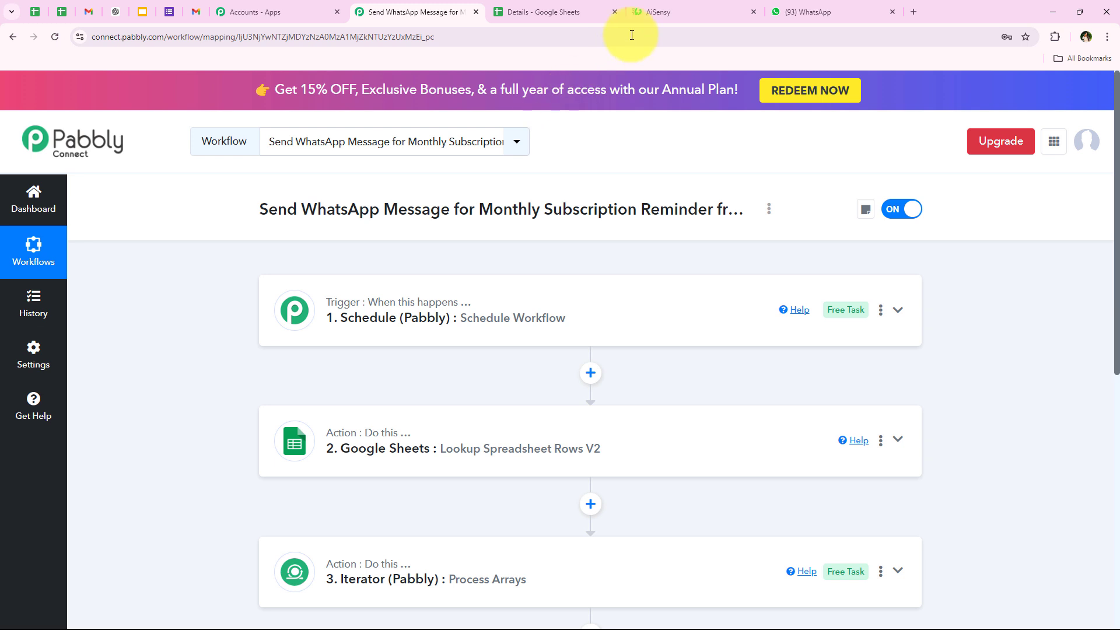
In WhatsApp Web, highlight the whole second 12:15 pm Premium reminder message.
{"action": "left_click", "coordinate": [873, 6]}
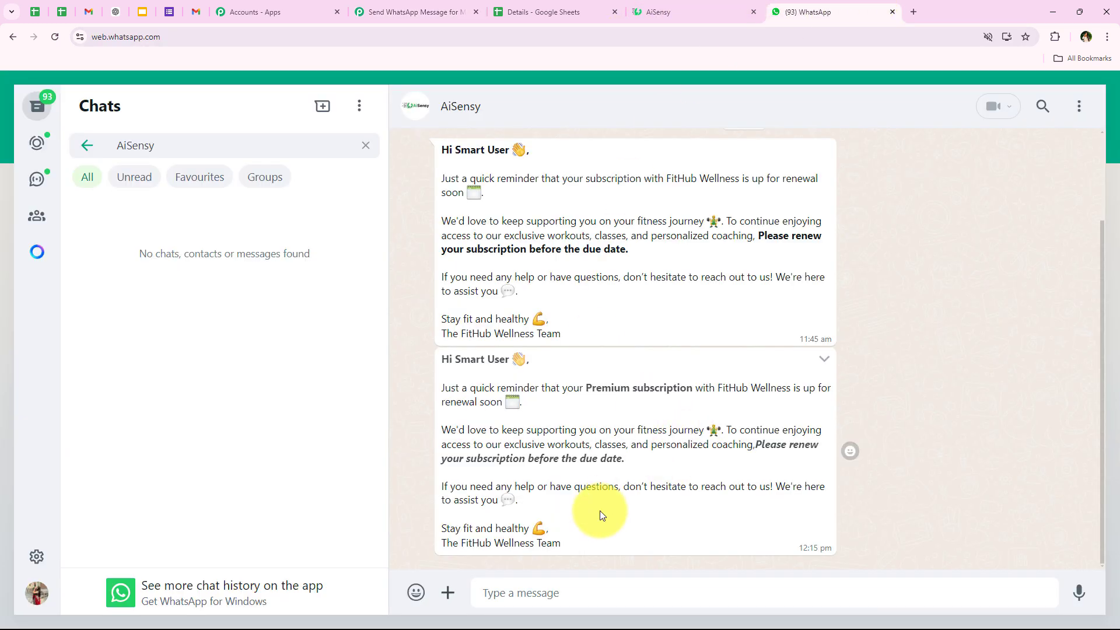
{"action": "left_click_drag", "start_coordinate": [563, 544], "coordinate": [435, 360]}
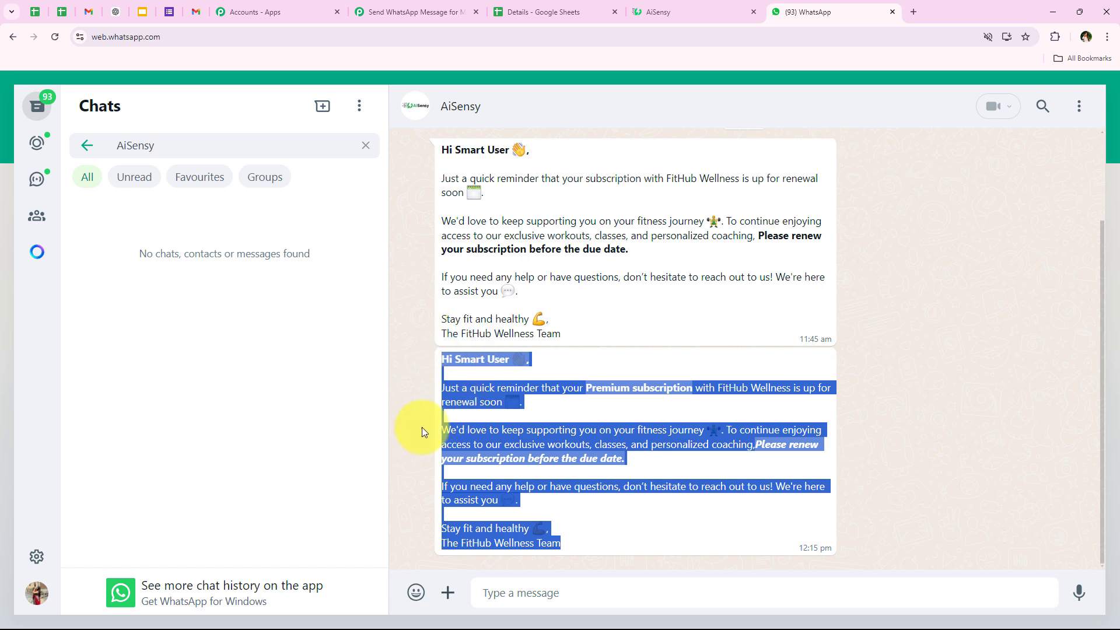
{"action": "left_click", "coordinate": [543, 340]}
Back in Pabbly Connect, scroll through the monthly reminder workflow.
{"action": "left_click", "coordinate": [417, 11]}
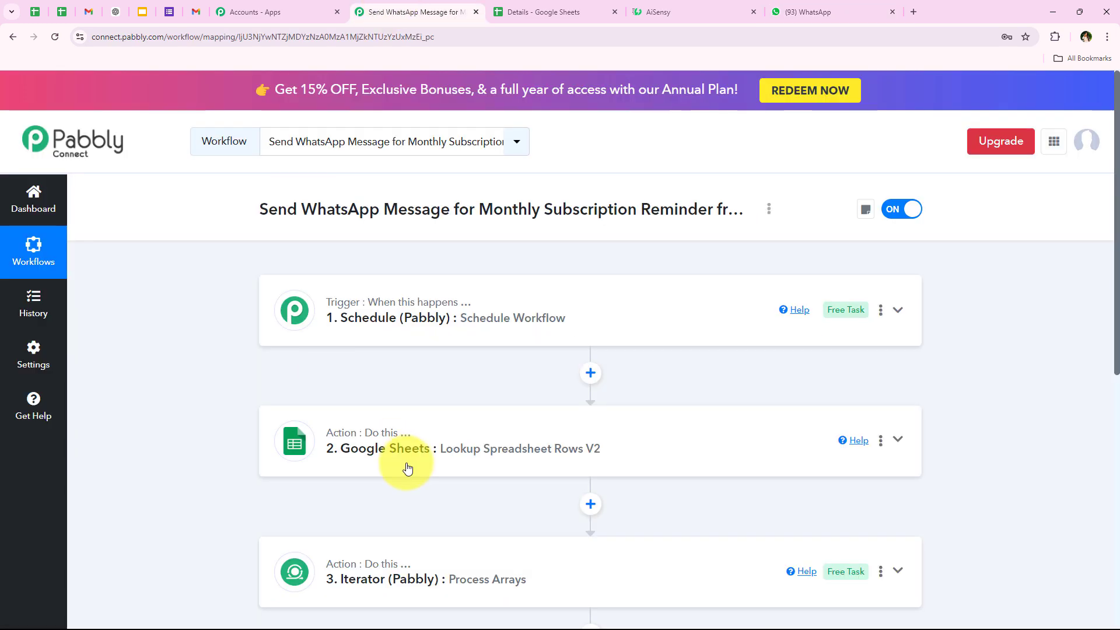
{"action": "scroll", "coordinate": [457, 439], "scroll_direction": "down", "scroll_amount": 2}
{"action": "scroll", "coordinate": [268, 418], "scroll_direction": "up", "scroll_amount": 2}
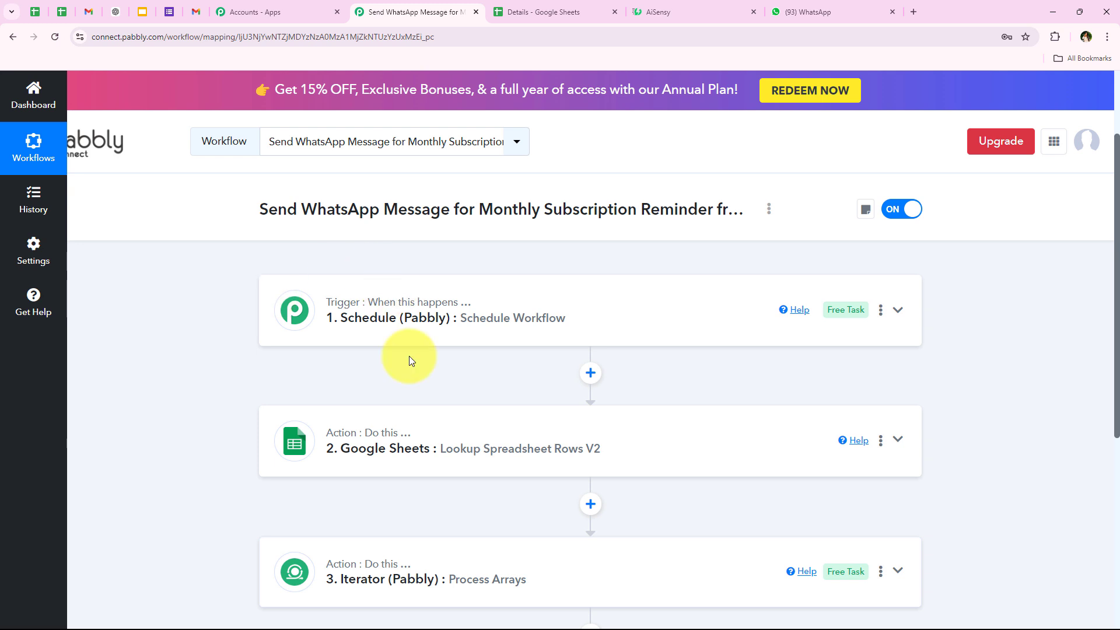
{"action": "scroll", "coordinate": [247, 356], "scroll_direction": "down", "scroll_amount": 1}
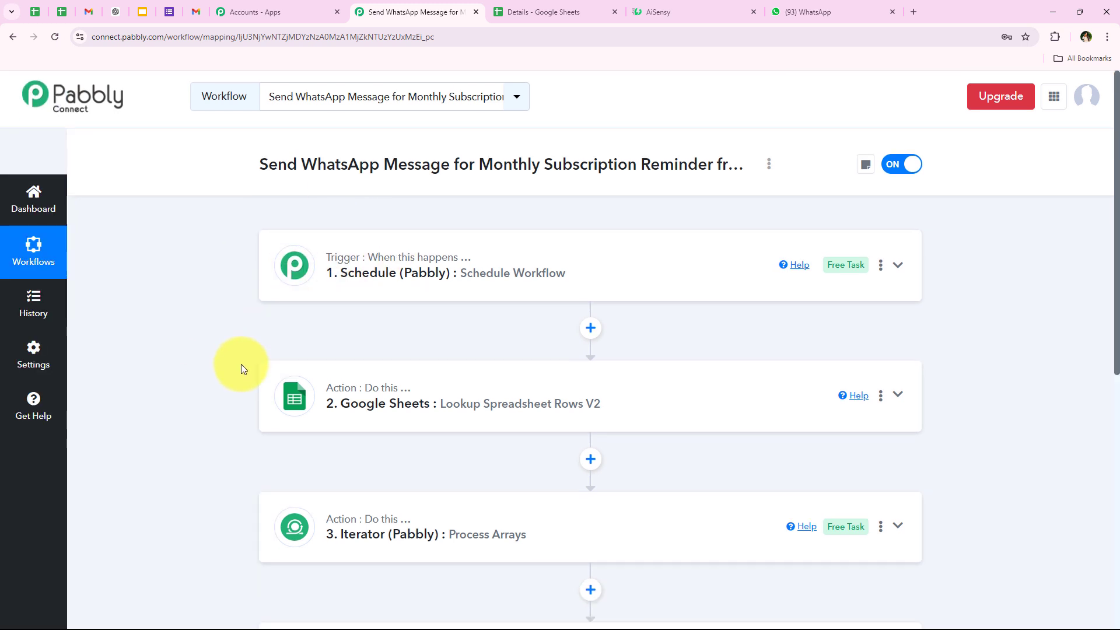
{"action": "scroll", "coordinate": [244, 411], "scroll_direction": "up", "scroll_amount": 2}
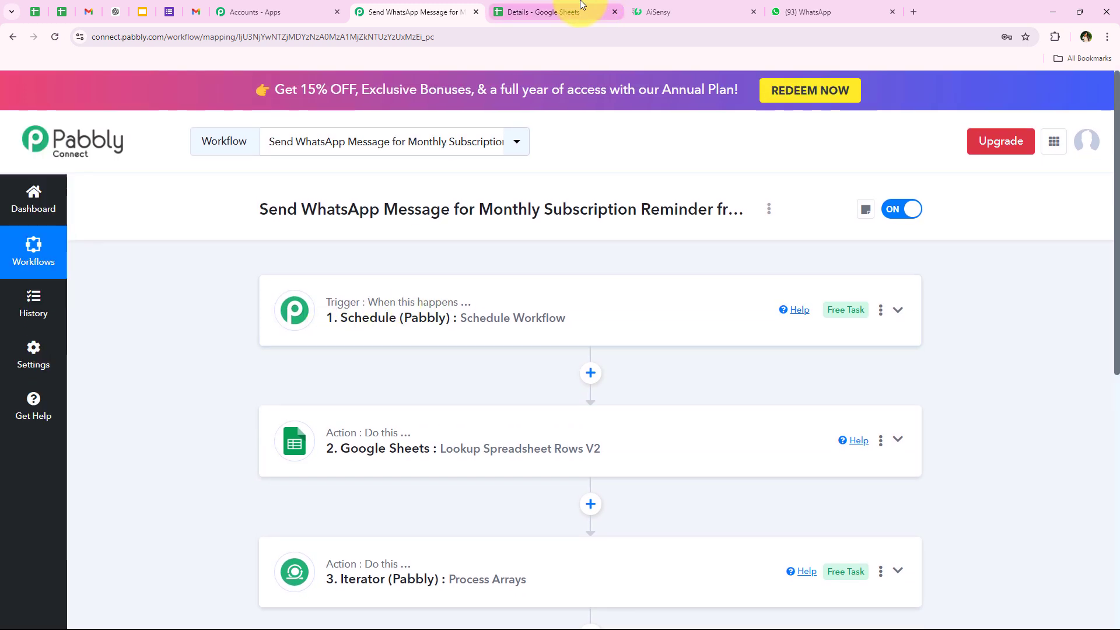
Glance over the Details spreadsheet in Google Sheets, then return to the workflow editor.
{"action": "left_click", "coordinate": [513, 11]}
{"action": "scroll", "coordinate": [674, 504], "scroll_direction": "down", "scroll_amount": 3}
{"action": "scroll", "coordinate": [675, 504], "scroll_direction": "up", "scroll_amount": 3}
{"action": "left_click", "coordinate": [358, 3]}
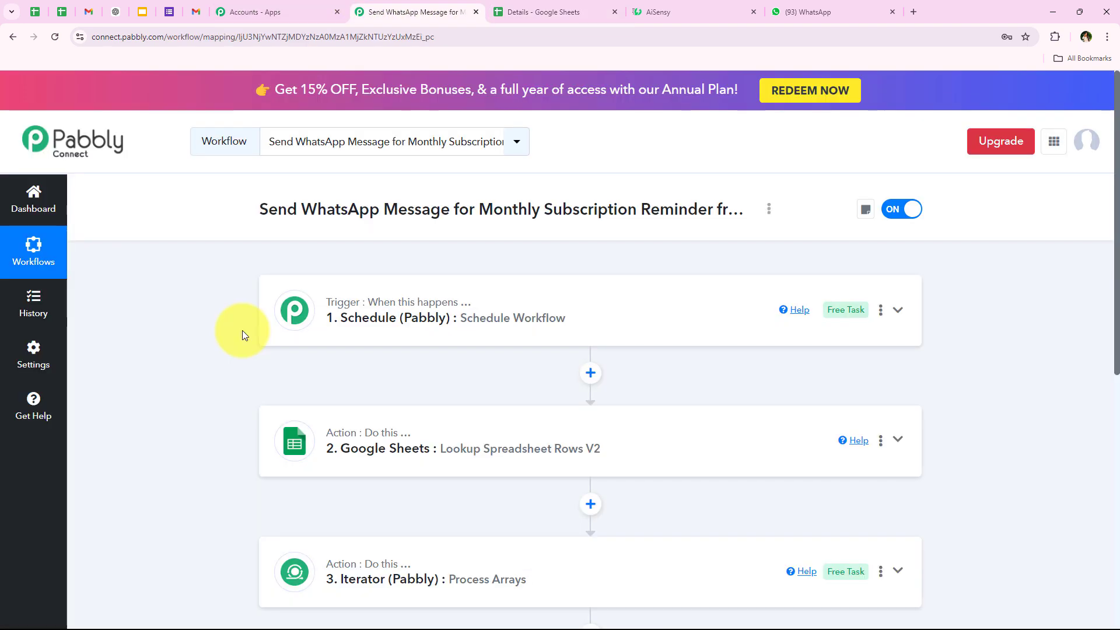